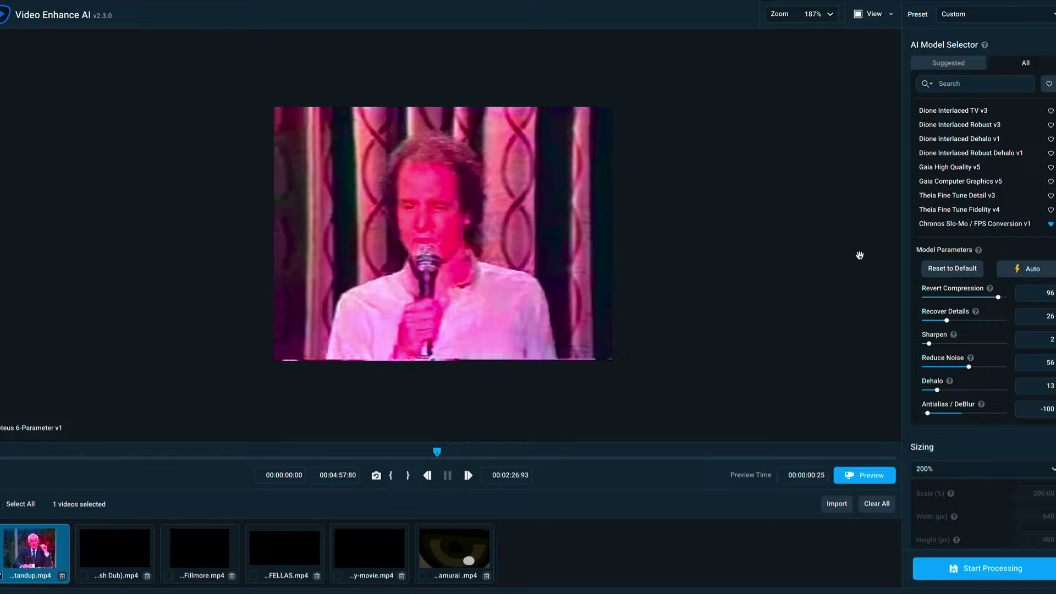
Reset the Proteus 6-Parameter v1 model parameters to default and set them with the automatic estimate.
{"action": "scroll", "coordinate": [989, 204], "scroll_direction": "up", "scroll_amount": 3}
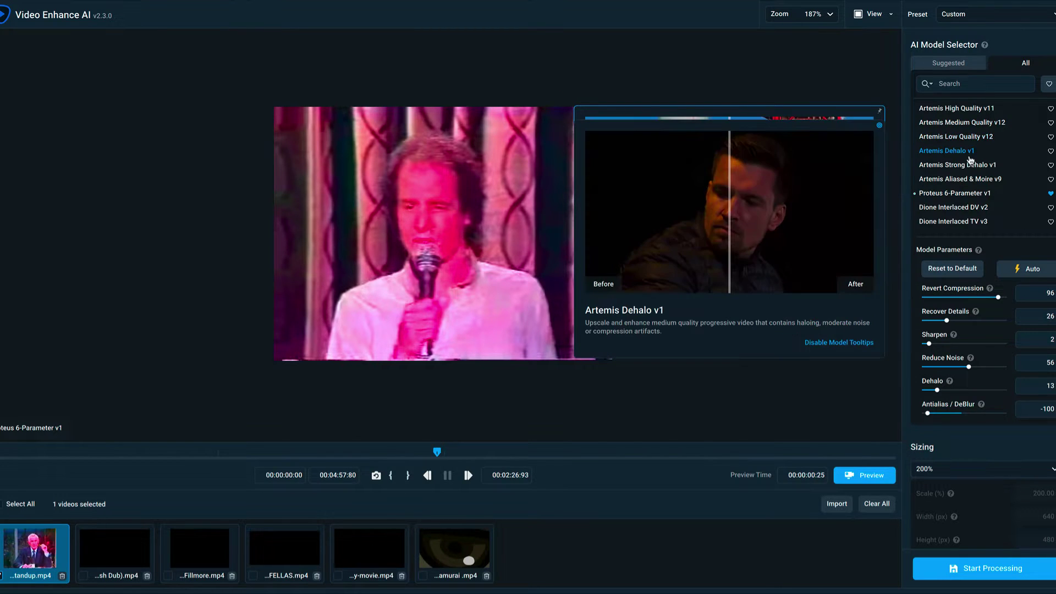
{"action": "scroll", "coordinate": [969, 152], "scroll_direction": "down", "scroll_amount": 5}
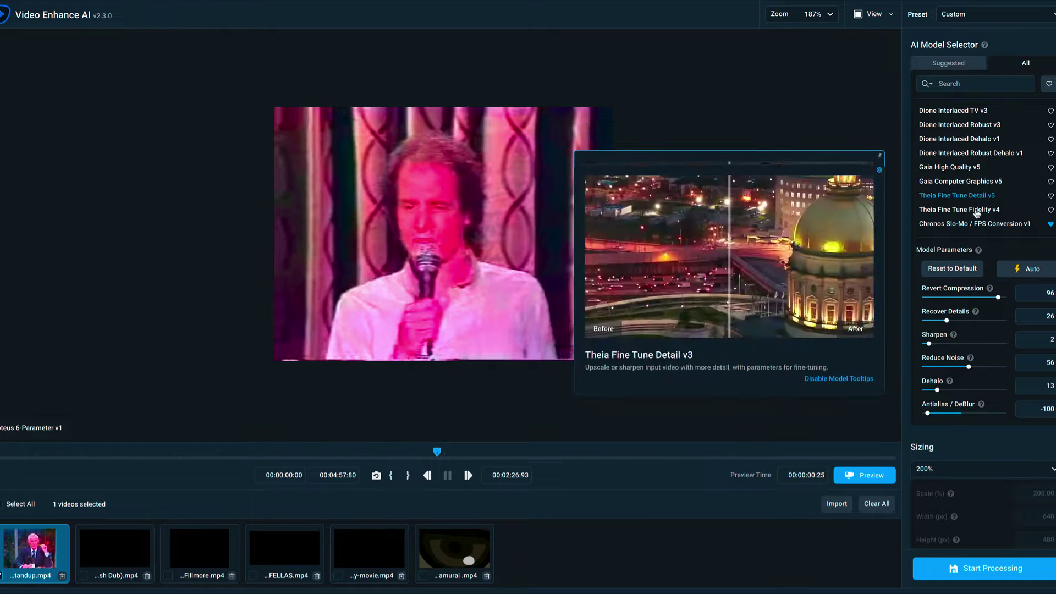
{"action": "scroll", "coordinate": [977, 207], "scroll_direction": "up", "scroll_amount": 3}
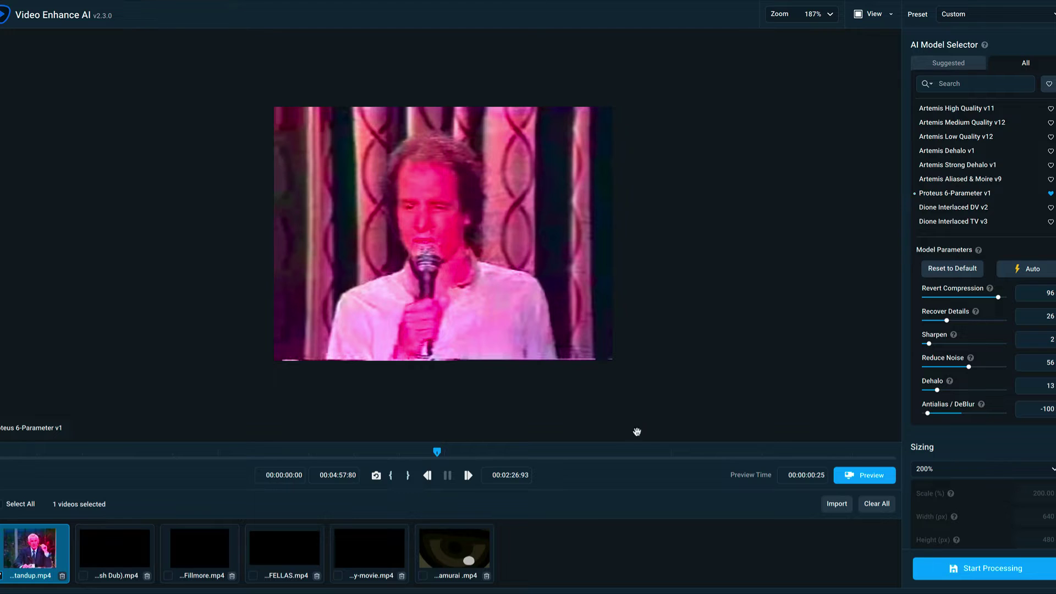
{"action": "left_click", "coordinate": [977, 271]}
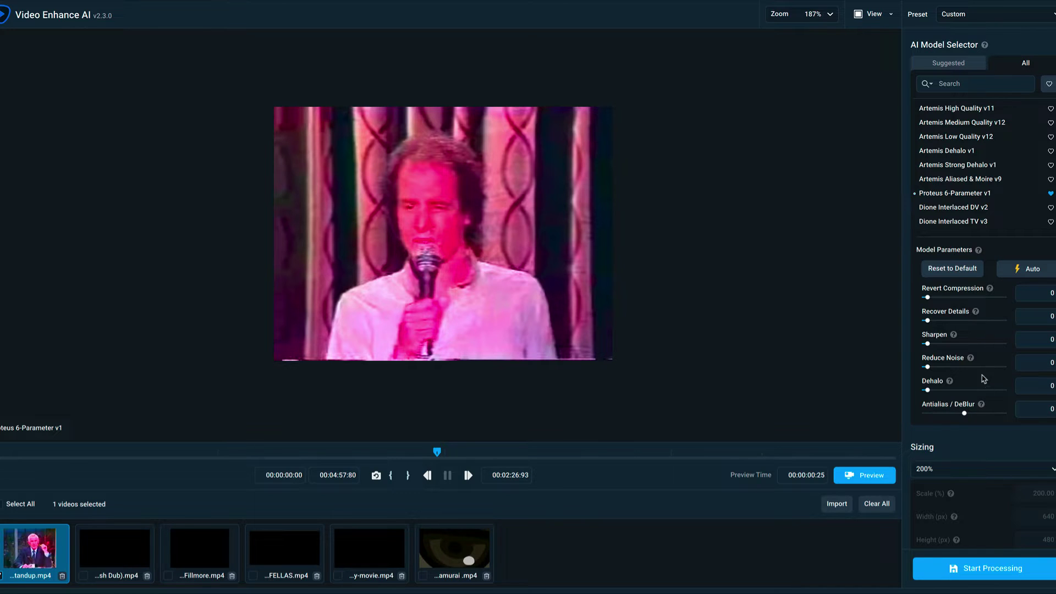
{"action": "left_click", "coordinate": [1019, 275]}
Render a preview of the frame with the automatic parameters, compare it closely with the original, and exit the preview.
{"action": "scroll", "coordinate": [396, 223], "scroll_direction": "up", "scroll_amount": 1}
{"action": "scroll", "coordinate": [396, 222], "scroll_direction": "up", "scroll_amount": 3}
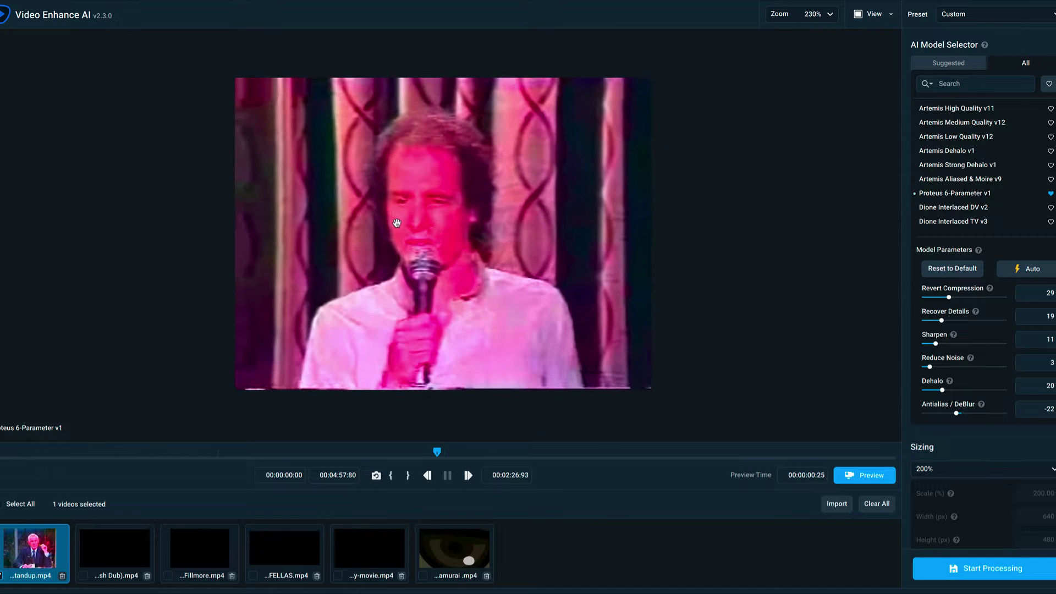
{"action": "scroll", "coordinate": [396, 223], "scroll_direction": "up", "scroll_amount": 1}
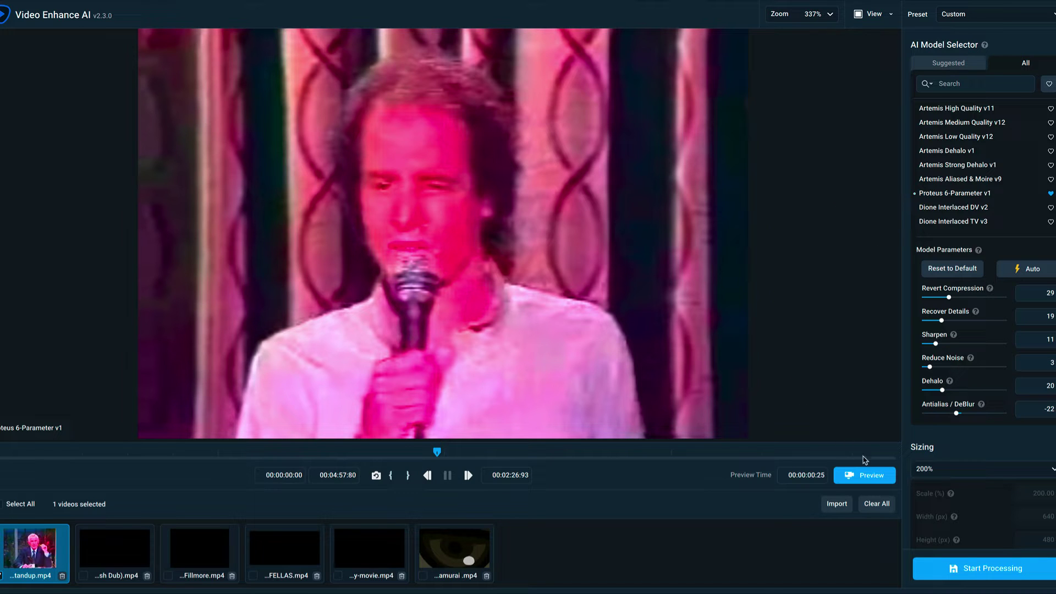
{"action": "left_click", "coordinate": [870, 476]}
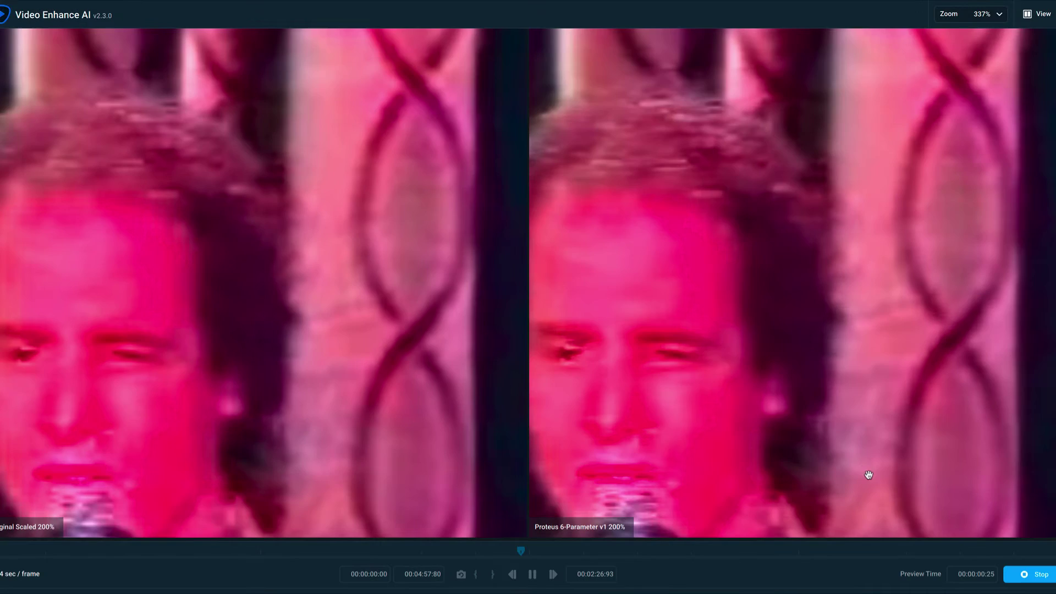
{"action": "scroll", "coordinate": [647, 327], "scroll_direction": "down", "scroll_amount": 2}
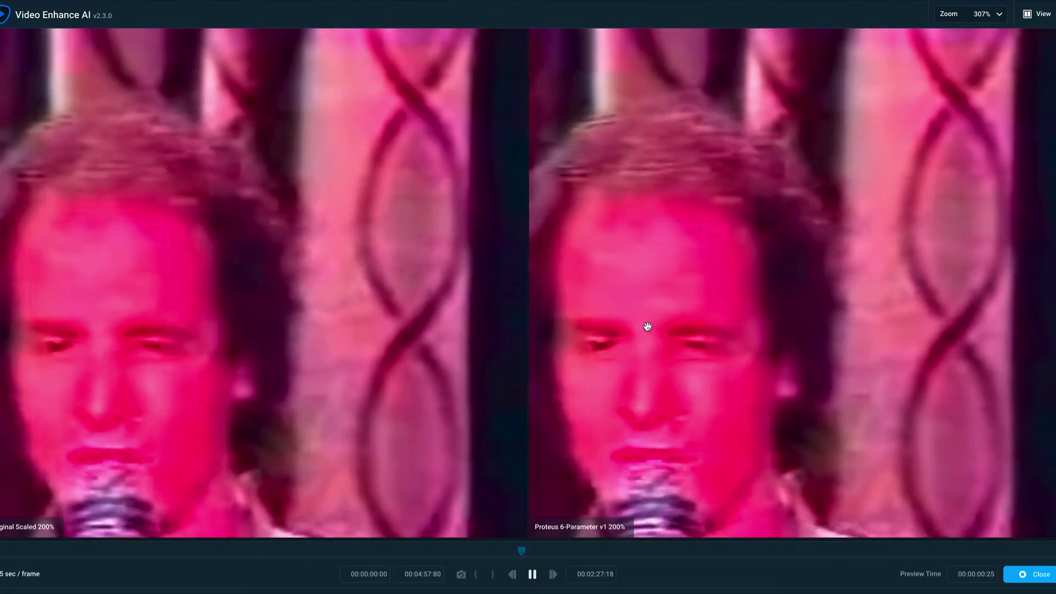
{"action": "scroll", "coordinate": [647, 327], "scroll_direction": "down", "scroll_amount": 3}
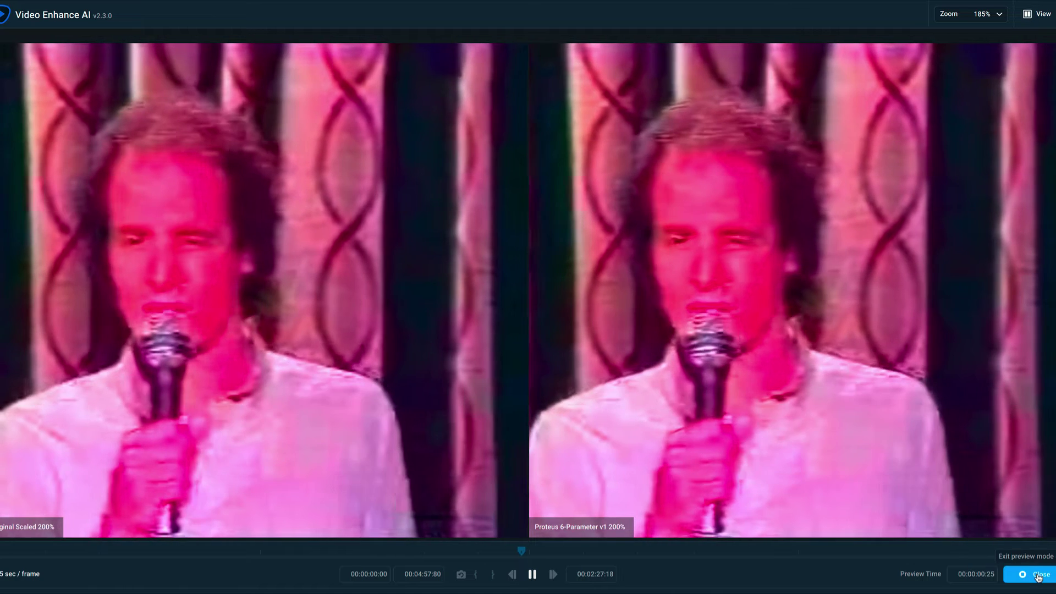
{"action": "left_click", "coordinate": [1032, 573]}
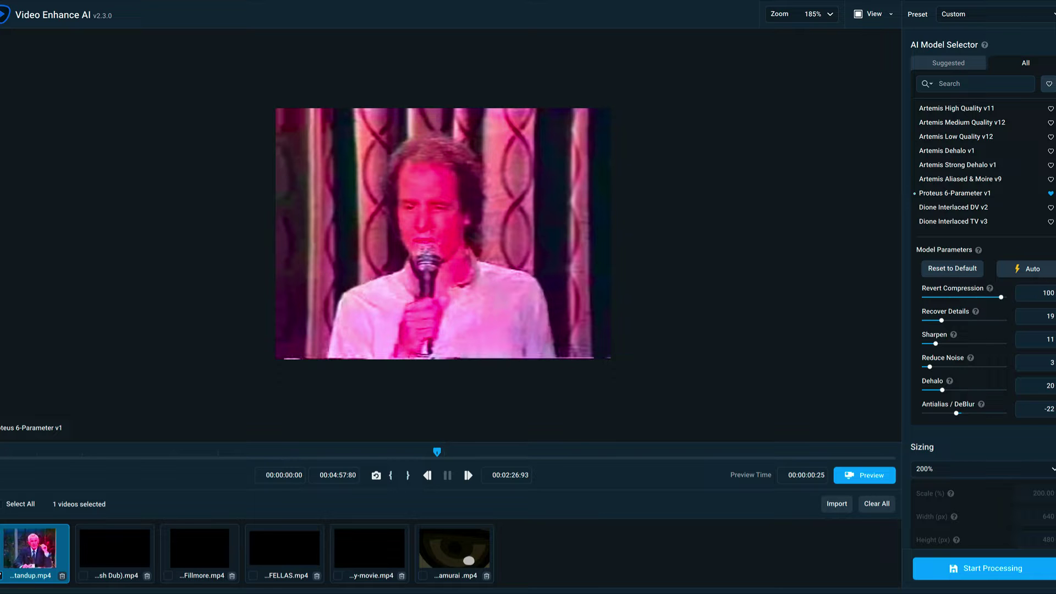
Preview the clip with Revert Compression at 100, compare it with the original, and exit the preview.
{"action": "left_click", "coordinate": [867, 478]}
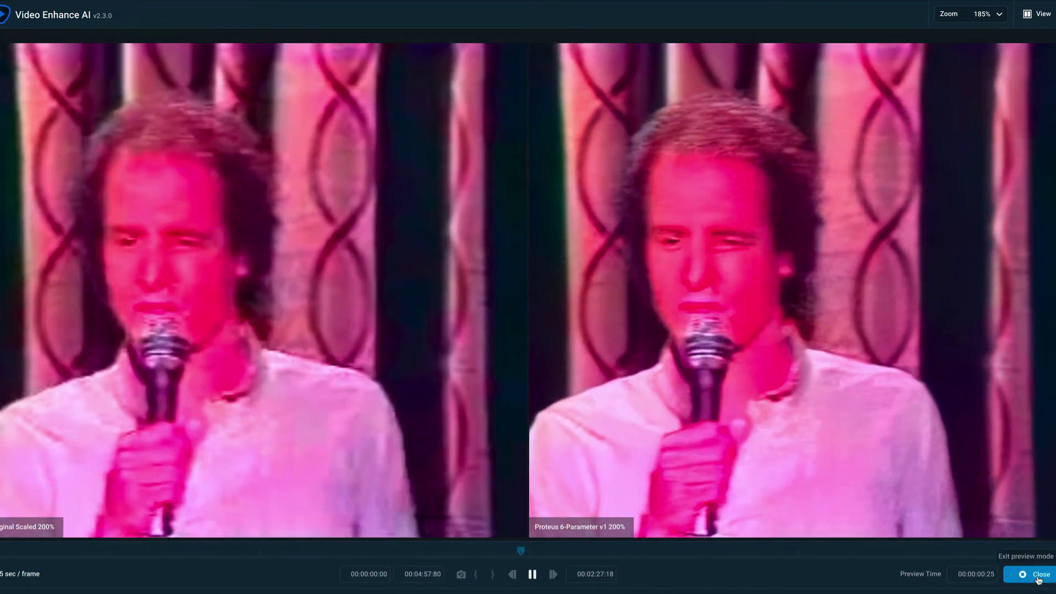
{"action": "left_click", "coordinate": [1041, 573]}
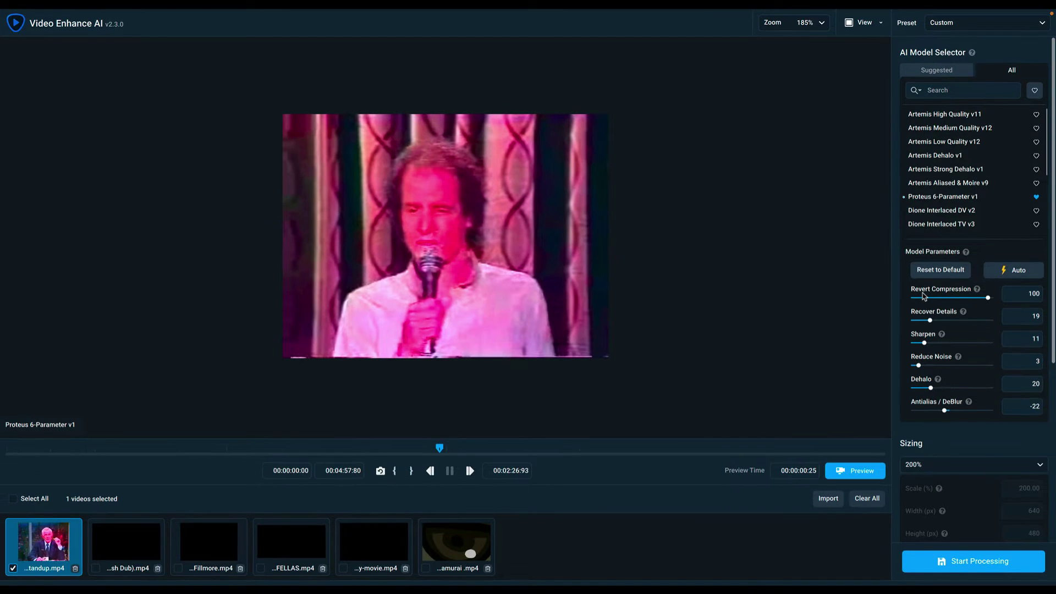
Set Antialias / DeBlur to 71, preview the effect on the clip, and exit the preview.
{"action": "left_click", "coordinate": [978, 410]}
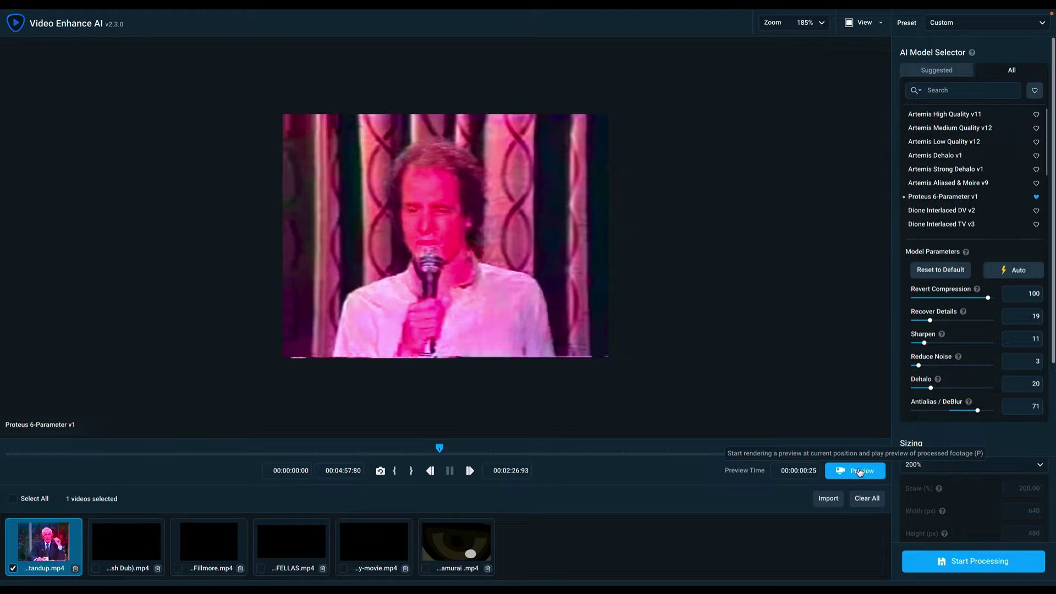
{"action": "left_click", "coordinate": [861, 472]}
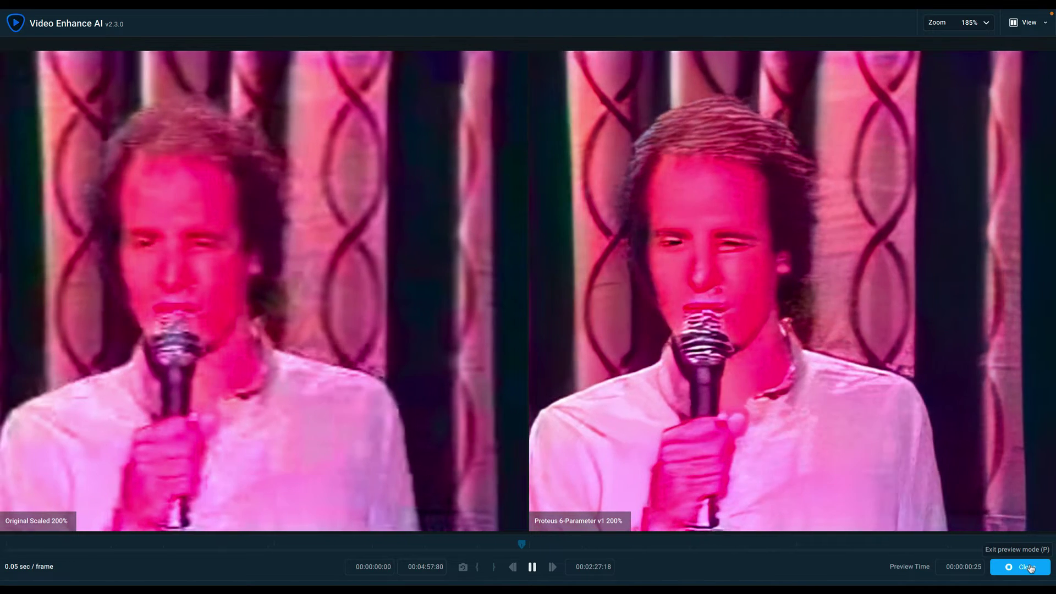
{"action": "left_click", "coordinate": [1031, 569]}
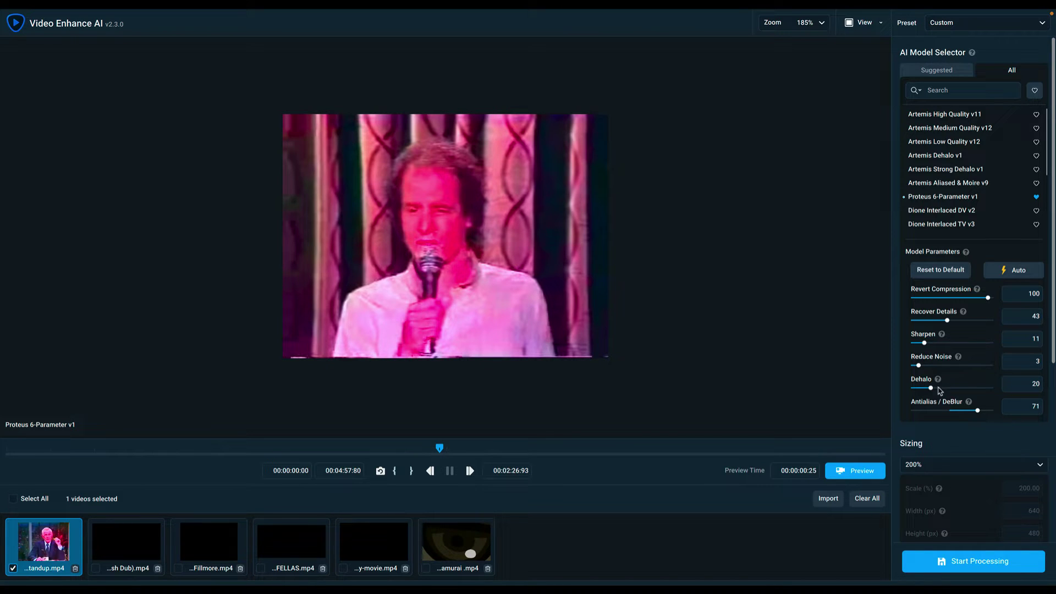
Raise the Dehalo strength, compare the preview with the original, and exit the preview.
{"action": "mouse_move", "coordinate": [939, 380]}
{"action": "left_click_drag", "start_coordinate": [934, 389], "coordinate": [971, 389]}
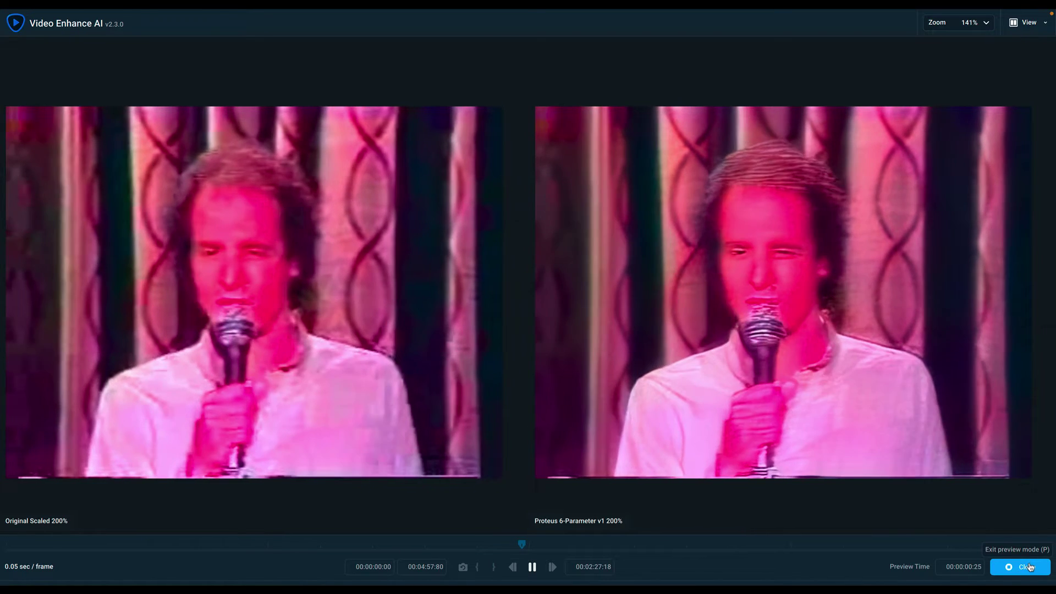
{"action": "left_click", "coordinate": [1030, 568]}
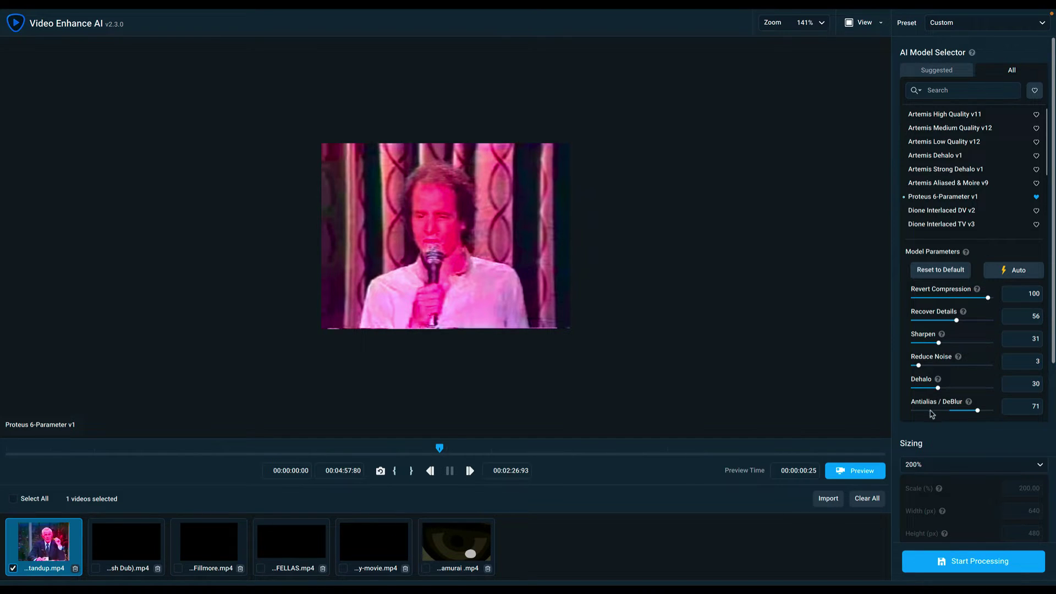
Preview the clip with Antialias / DeBlur at -65, compare it with the original, and exit the preview.
{"action": "left_click", "coordinate": [856, 475]}
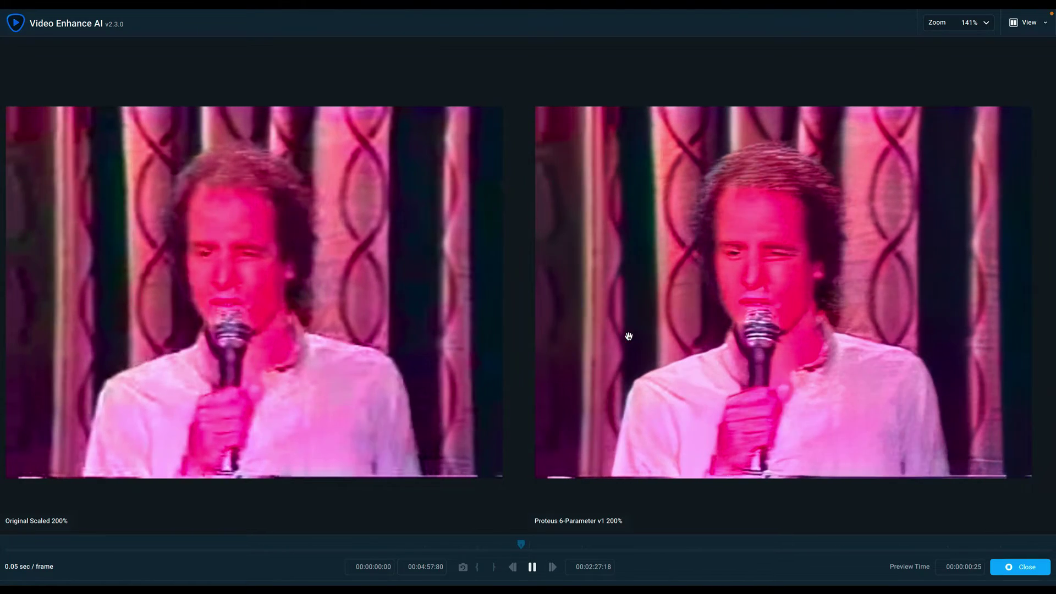
{"action": "scroll", "coordinate": [630, 333], "scroll_direction": "down", "scroll_amount": 1}
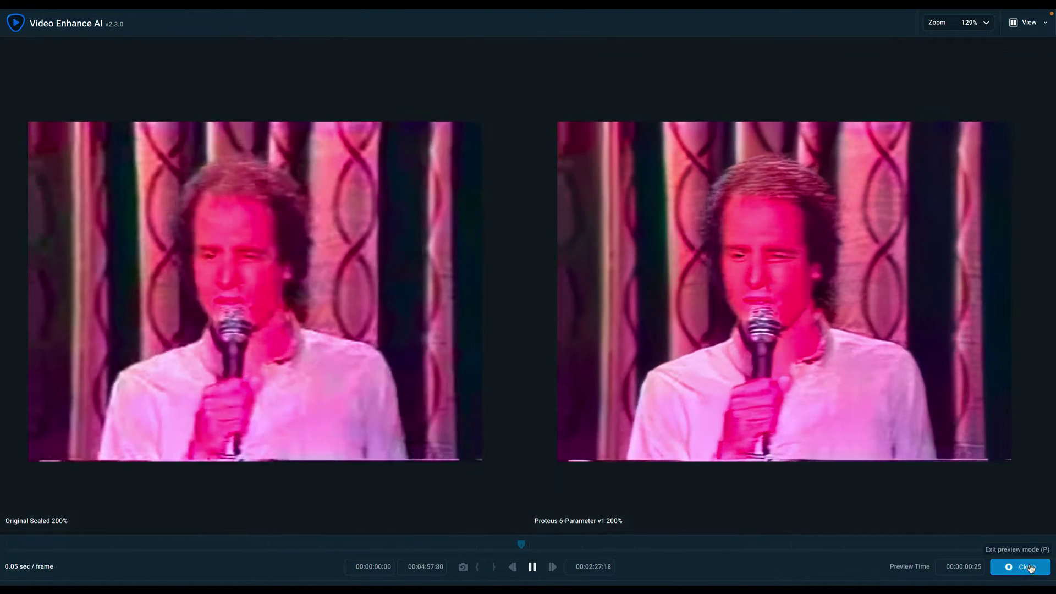
{"action": "left_click", "coordinate": [1003, 567]}
Move the playhead to 00:03:24:00, preview that passage with the Proteus settings, inspect the face up close, and exit the preview.
{"action": "left_click", "coordinate": [607, 452]}
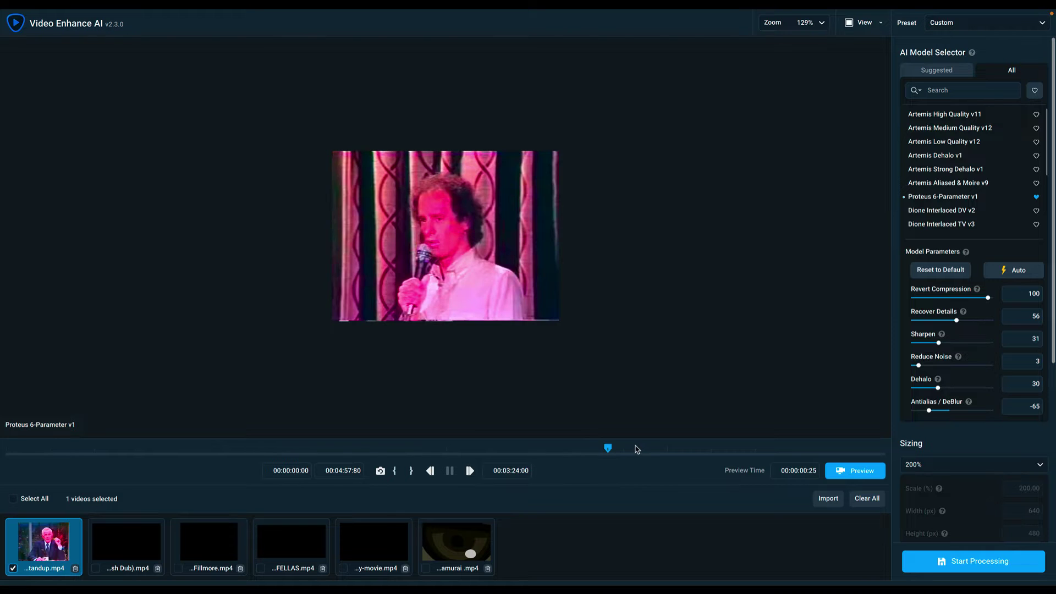
{"action": "left_click", "coordinate": [861, 471]}
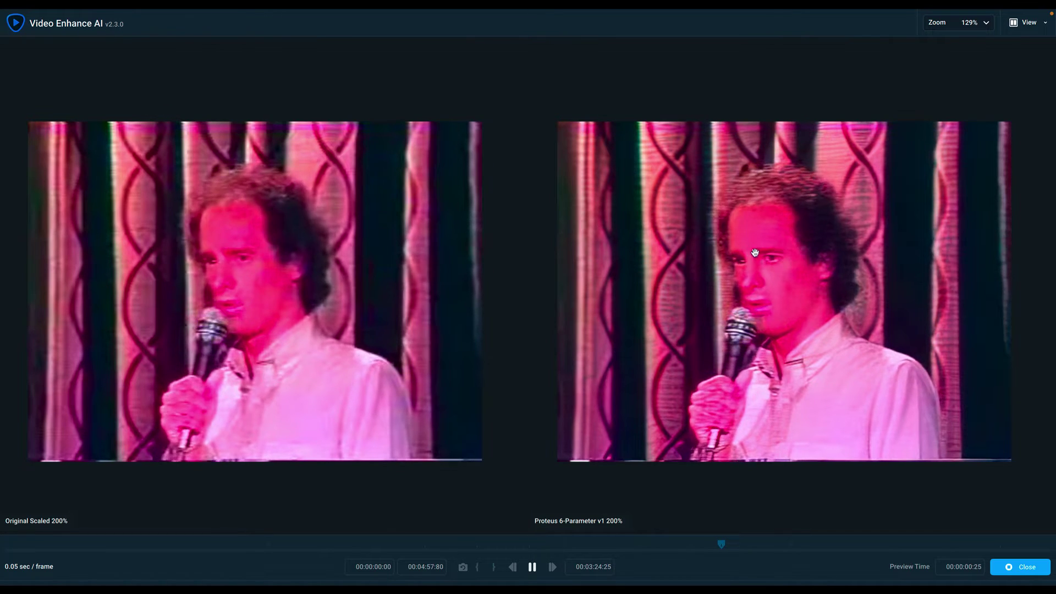
{"action": "scroll", "coordinate": [773, 251], "scroll_direction": "up", "scroll_amount": 4}
{"action": "scroll", "coordinate": [774, 255], "scroll_direction": "up", "scroll_amount": 1}
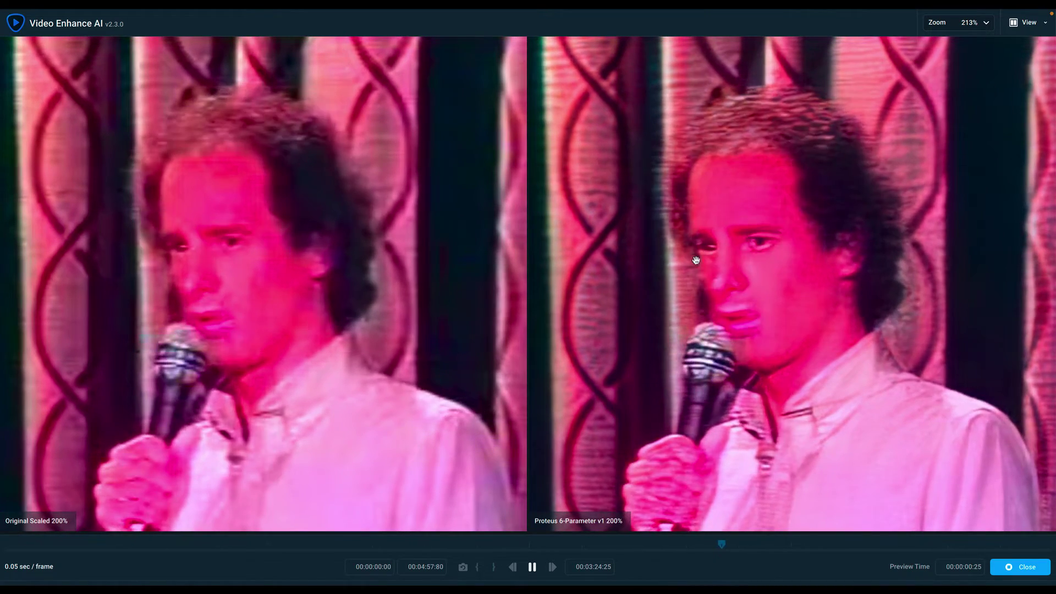
{"action": "scroll", "coordinate": [749, 320], "scroll_direction": "down", "scroll_amount": 4}
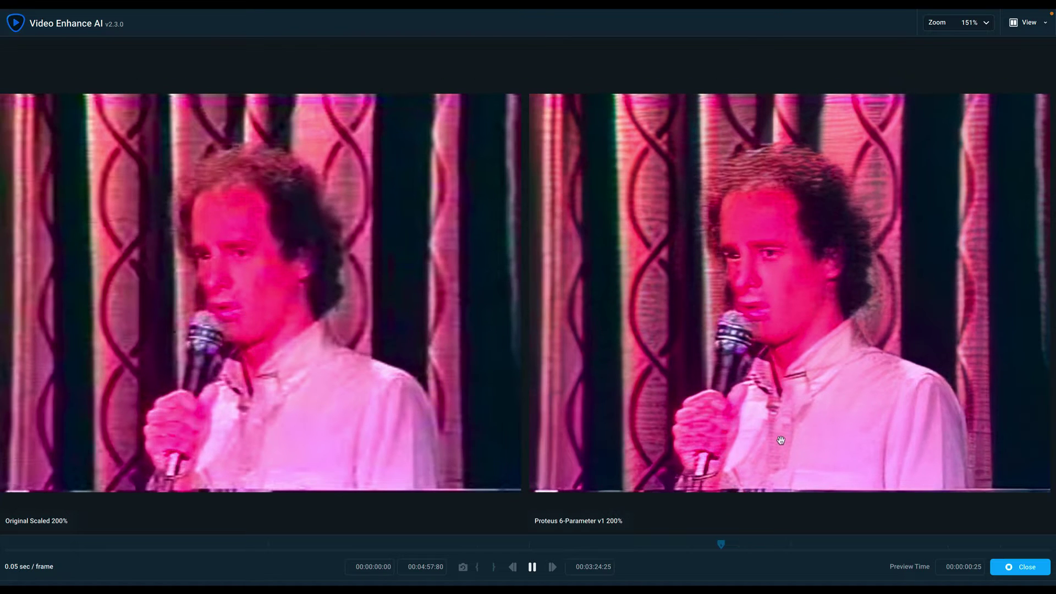
{"action": "left_click", "coordinate": [1024, 569]}
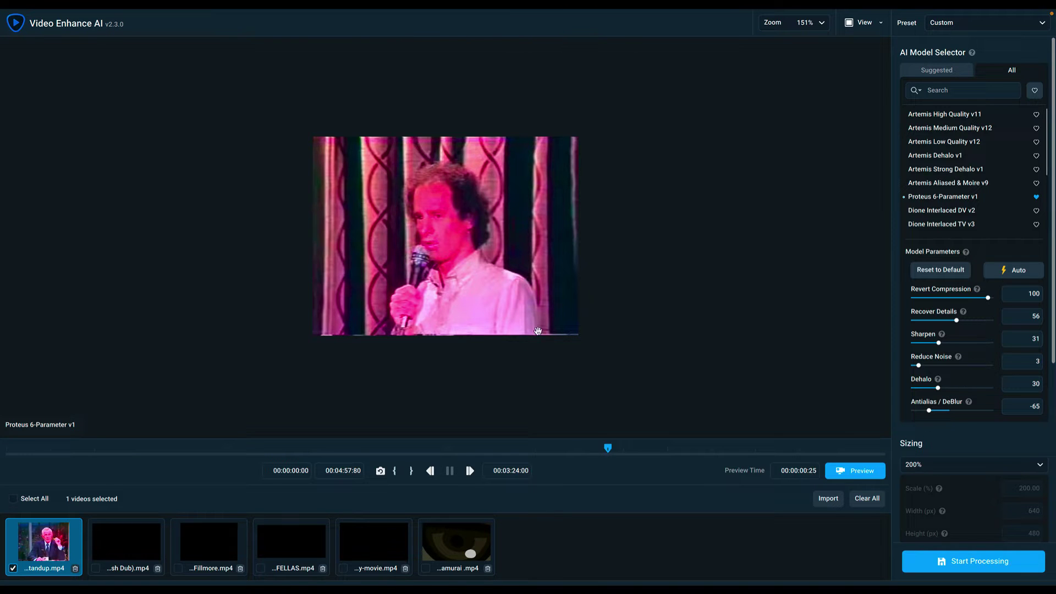
Review the descriptions of the available AI models and select Artemis Aliased & Moire v9.
{"action": "scroll", "coordinate": [445, 300], "scroll_direction": "up", "scroll_amount": 1}
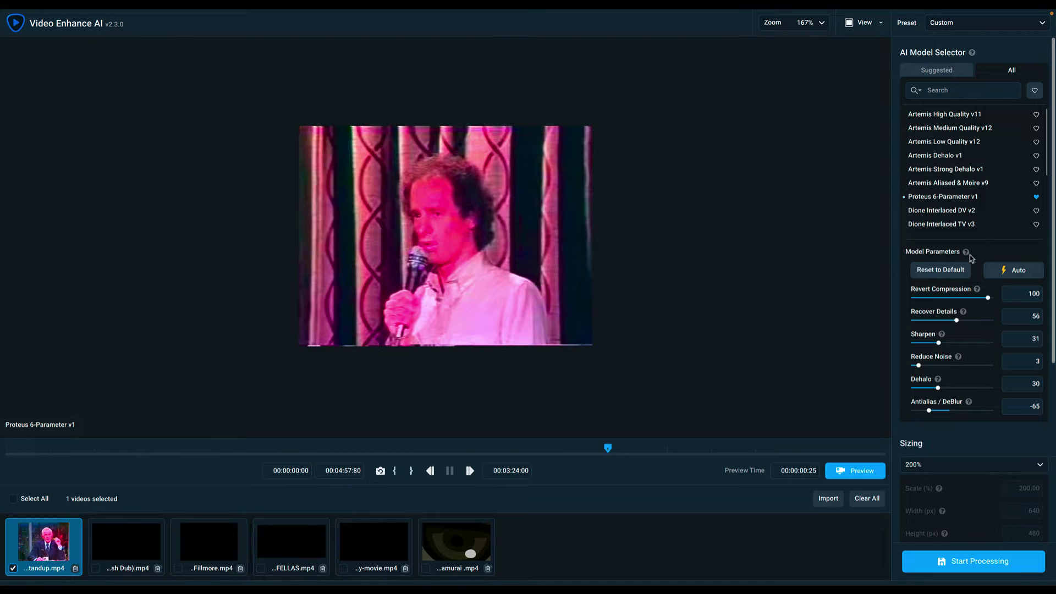
{"action": "mouse_move", "coordinate": [957, 176]}
{"action": "mouse_move", "coordinate": [958, 212]}
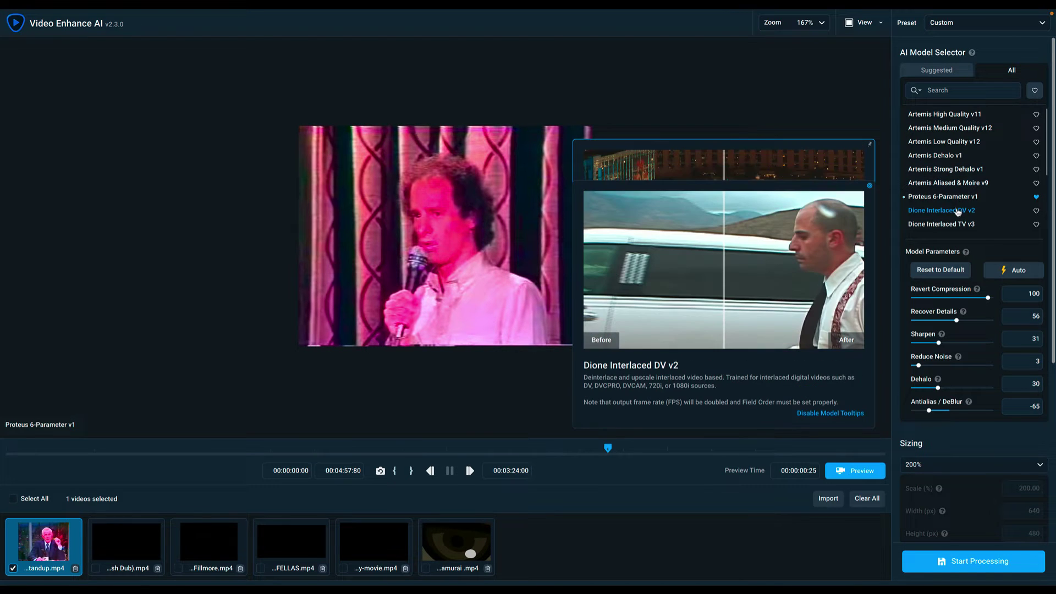
{"action": "scroll", "coordinate": [956, 218], "scroll_direction": "down", "scroll_amount": 3}
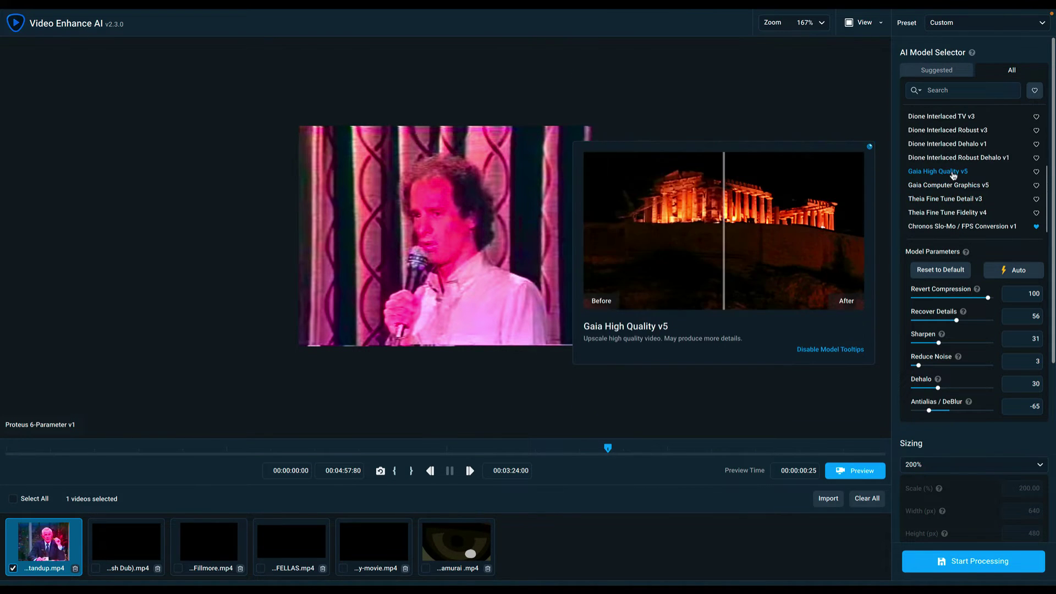
{"action": "scroll", "coordinate": [955, 182], "scroll_direction": "up", "scroll_amount": 3}
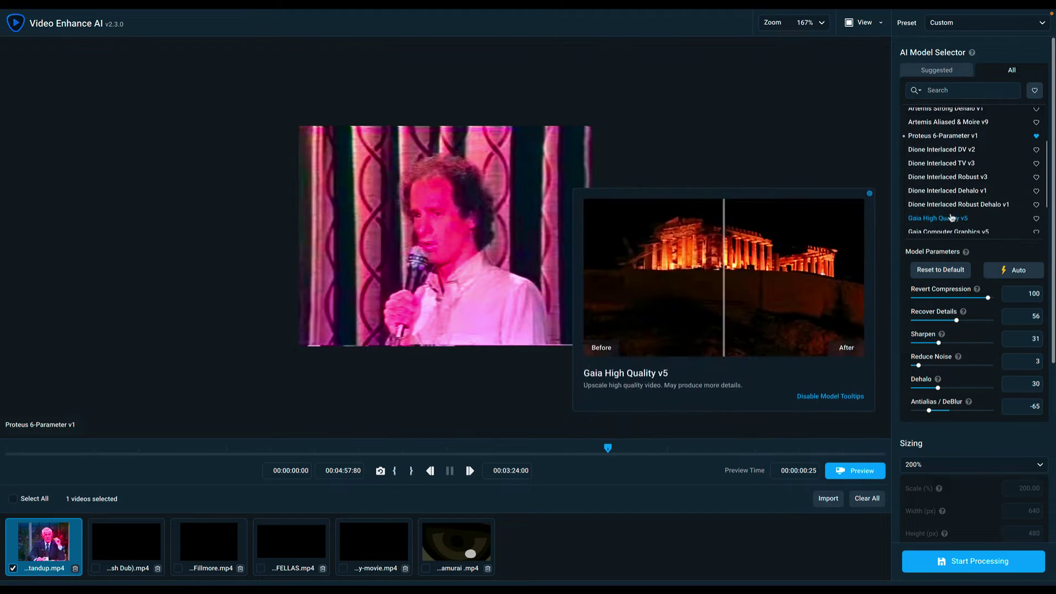
{"action": "scroll", "coordinate": [952, 190], "scroll_direction": "up", "scroll_amount": 3}
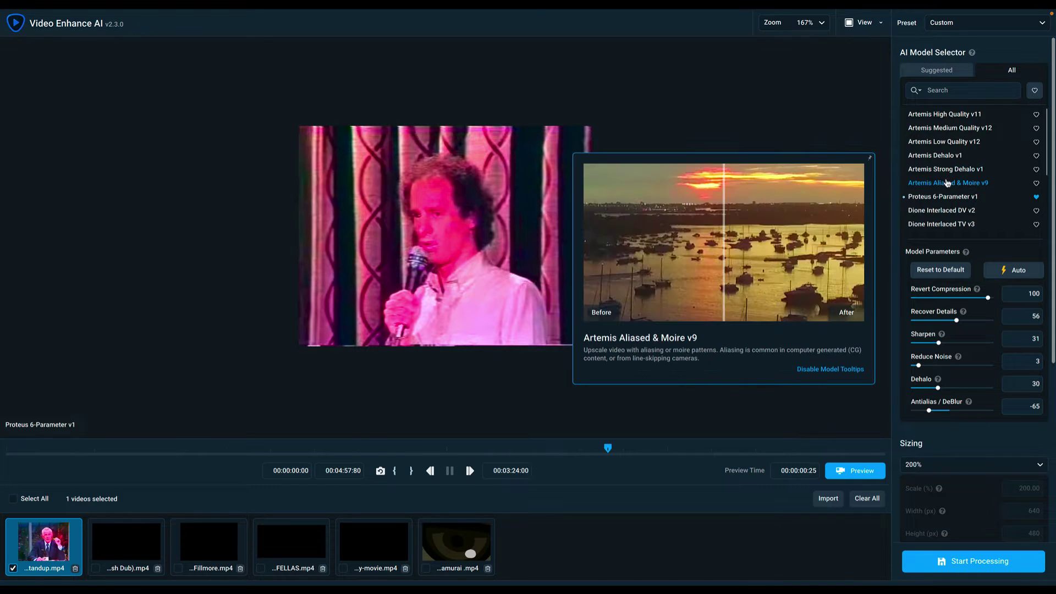
{"action": "left_click", "coordinate": [948, 183]}
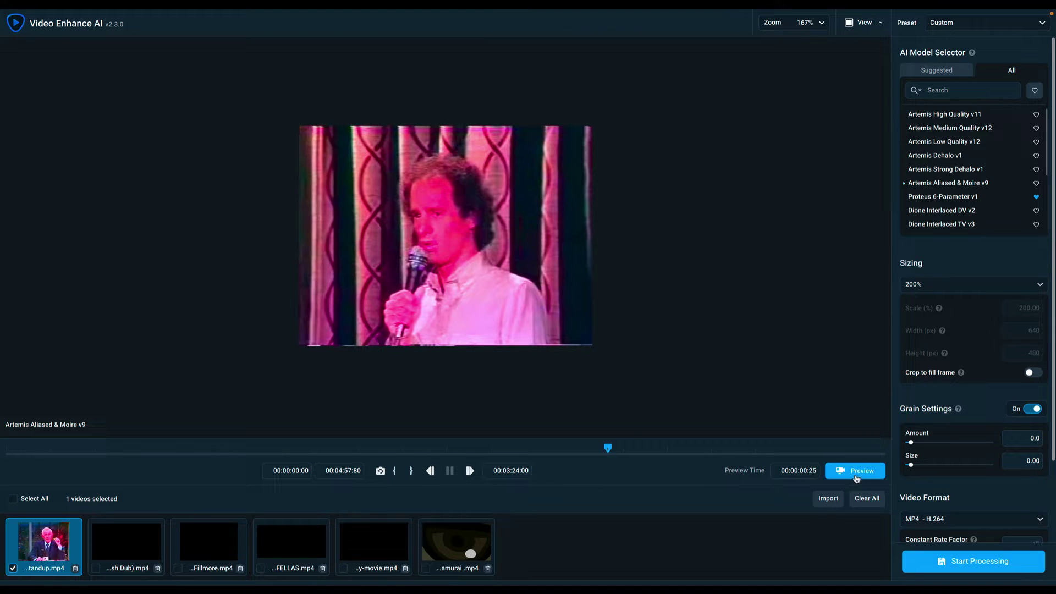
Preview the current passage with Artemis Aliased & Moire v9, compare it with the original, and exit the preview.
{"action": "left_click", "coordinate": [856, 467]}
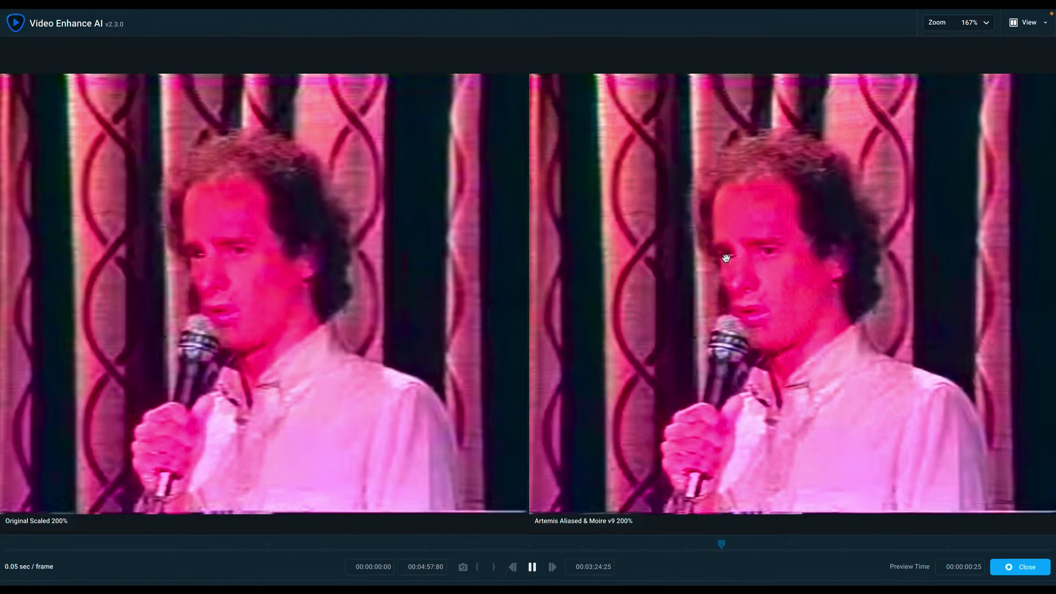
{"action": "scroll", "coordinate": [744, 235], "scroll_direction": "down", "scroll_amount": 2}
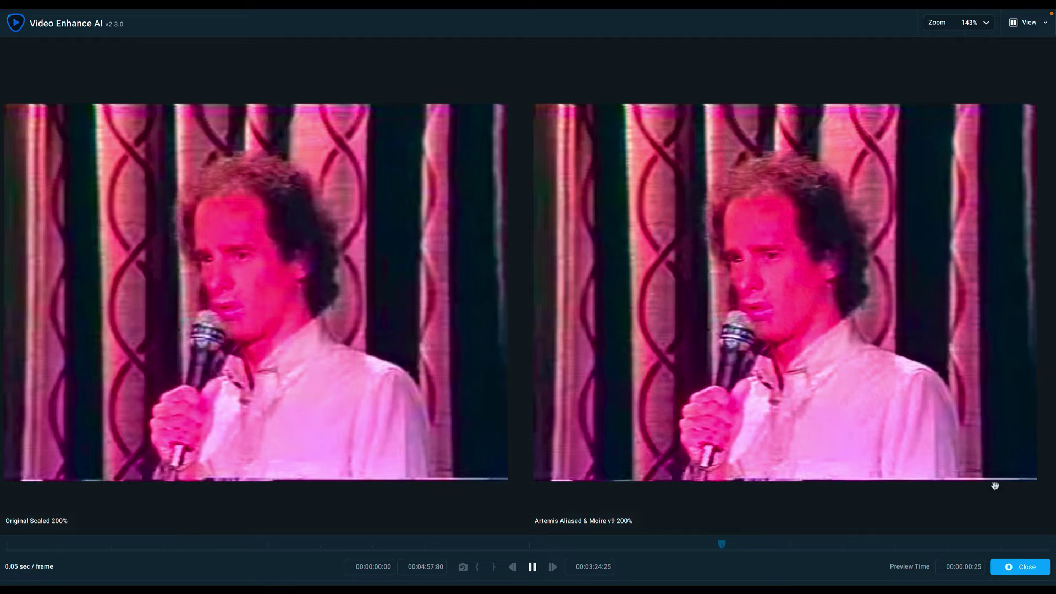
{"action": "left_click", "coordinate": [1026, 567]}
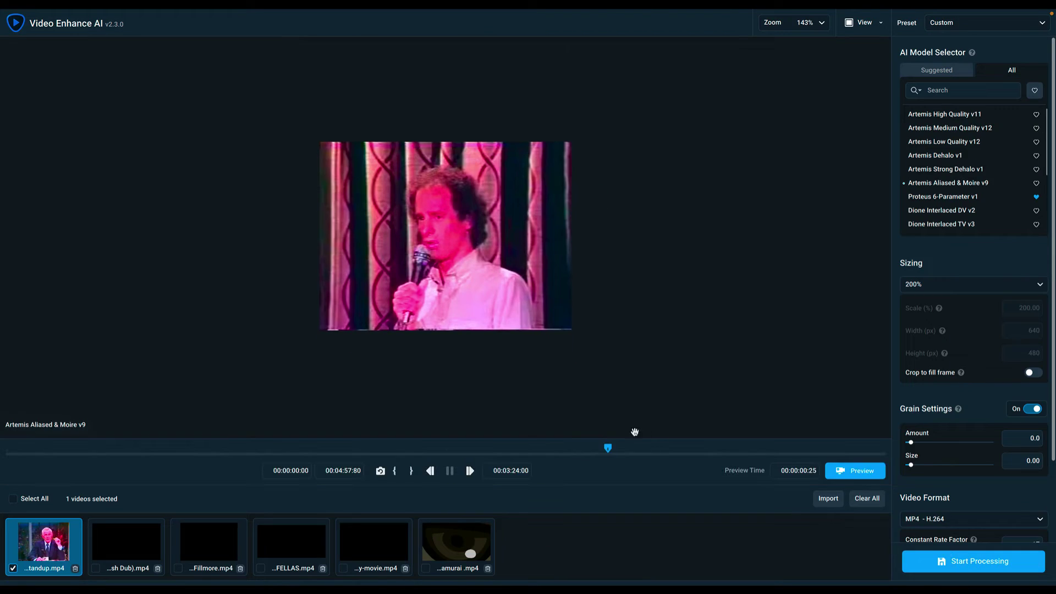
Move the playhead to 00:04:04:40 and render a preview of that scene with the selected Artemis model.
{"action": "left_click", "coordinate": [727, 451]}
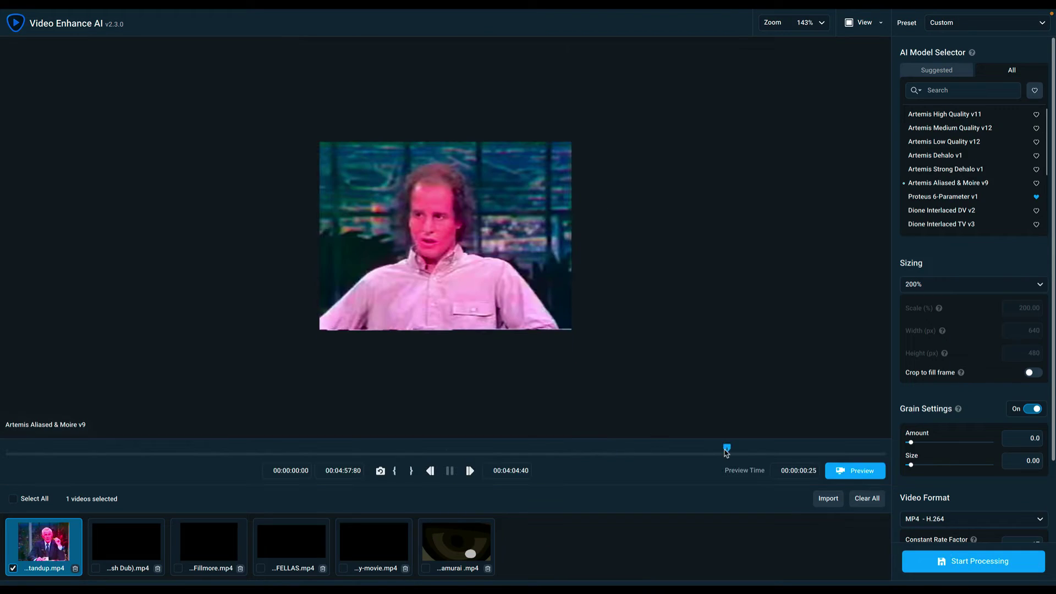
{"action": "left_click", "coordinate": [856, 470]}
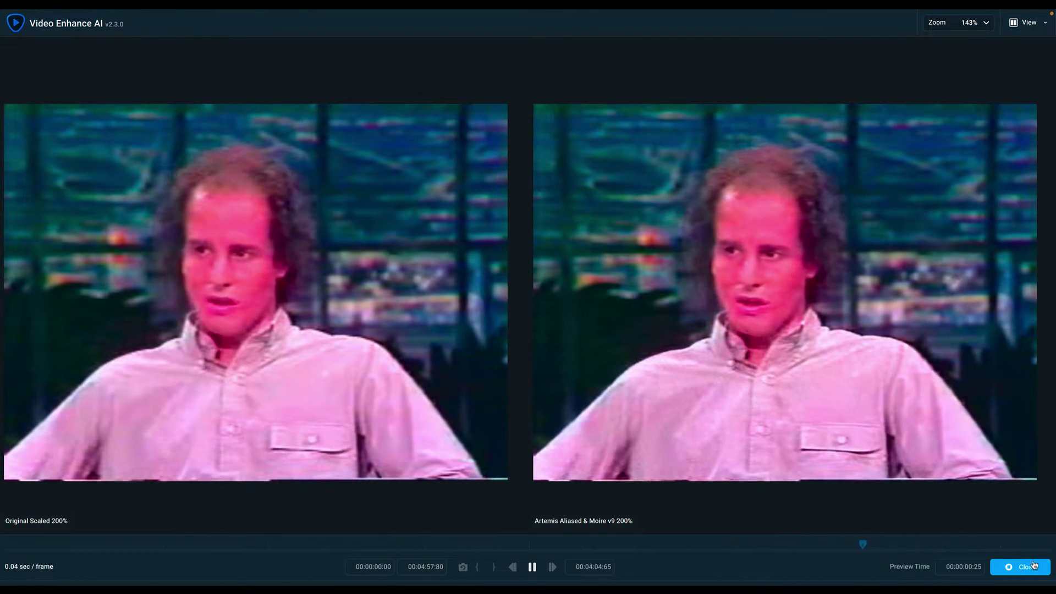
Exit the current preview, select Artemis Low Quality v12, preview the same scene with it, and exit the preview.
{"action": "left_click", "coordinate": [1034, 566]}
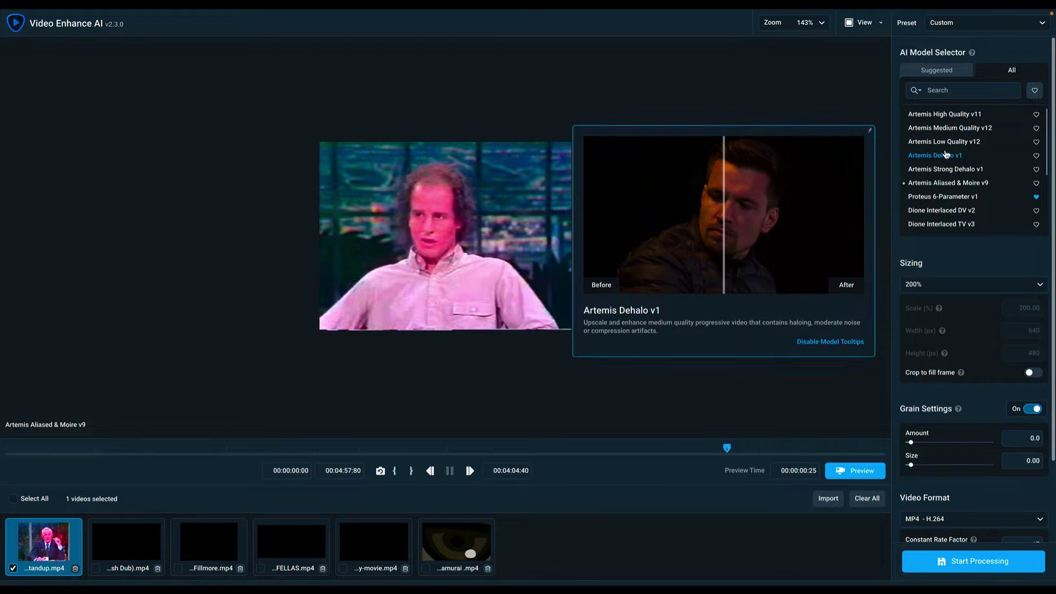
{"action": "left_click", "coordinate": [942, 143]}
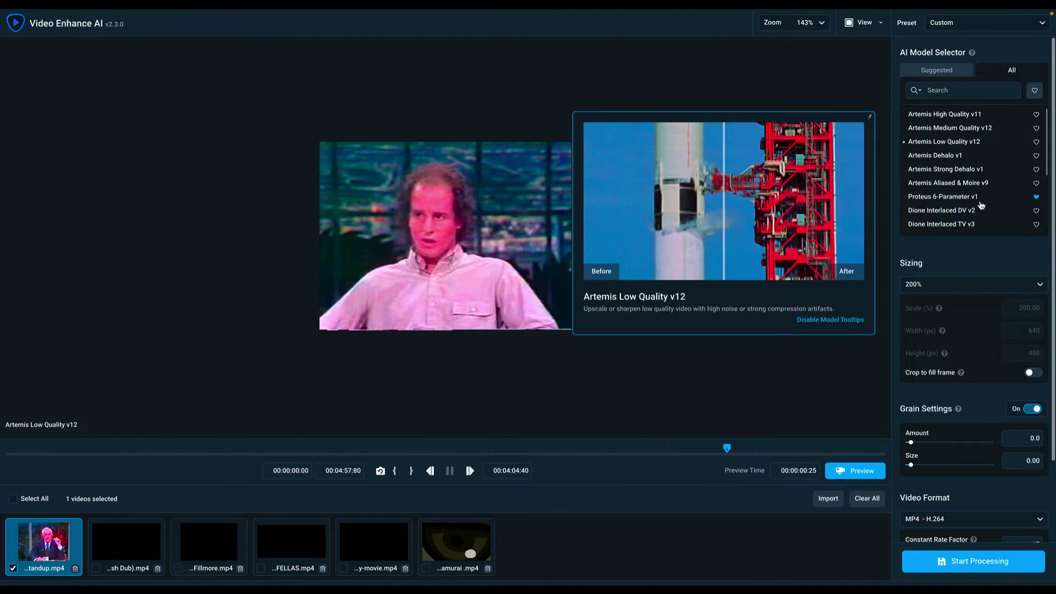
{"action": "left_click", "coordinate": [860, 474]}
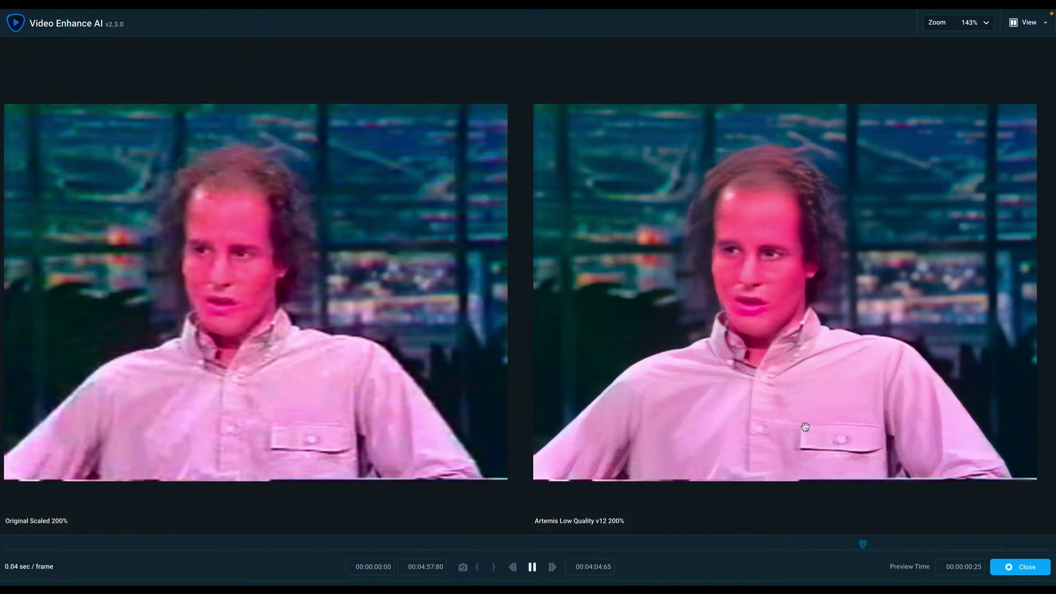
{"action": "left_click", "coordinate": [1015, 567]}
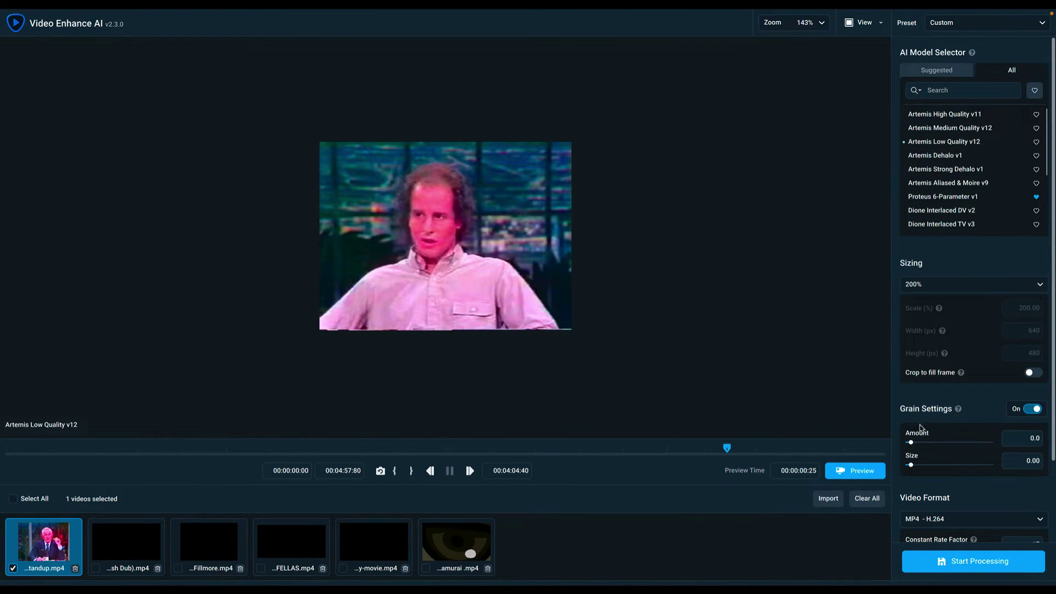
Raise the grain amount, preview the scene with Artemis Low Quality v12, inspect the face up close, and exit the preview.
{"action": "scroll", "coordinate": [926, 361], "scroll_direction": "down", "scroll_amount": 2}
{"action": "scroll", "coordinate": [926, 361], "scroll_direction": "up", "scroll_amount": 2}
{"action": "mouse_move", "coordinate": [911, 444]}
{"action": "left_mouse_down"}
{"action": "mouse_move", "coordinate": [964, 441]}
{"action": "mouse_move", "coordinate": [920, 443]}
{"action": "mouse_move", "coordinate": [934, 465]}
{"action": "mouse_move", "coordinate": [911, 465]}
{"action": "mouse_move", "coordinate": [948, 465]}
{"action": "mouse_move", "coordinate": [919, 467]}
{"action": "mouse_move", "coordinate": [931, 449]}
{"action": "left_mouse_up"}
{"action": "left_click", "coordinate": [877, 470]}
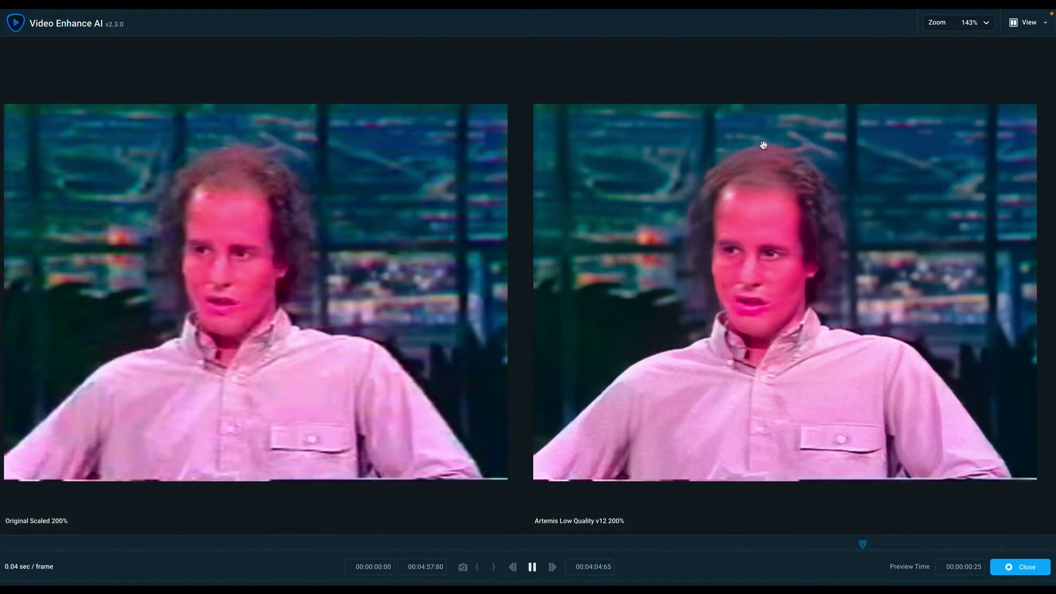
{"action": "scroll", "coordinate": [740, 223], "scroll_direction": "up", "scroll_amount": 5}
{"action": "scroll", "coordinate": [743, 224], "scroll_direction": "up", "scroll_amount": 1}
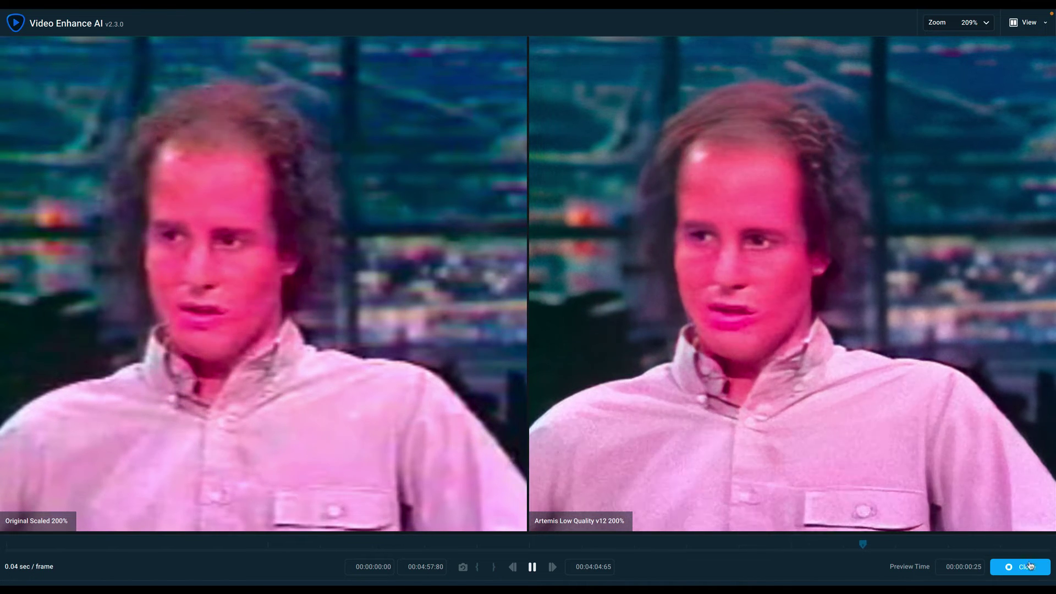
{"action": "left_click", "coordinate": [1012, 567]}
Set the grain amount to 0.4 and grain size to 0.04, preview the scene, and exit the preview.
{"action": "left_click_drag", "start_coordinate": [919, 444], "coordinate": [912, 465]}
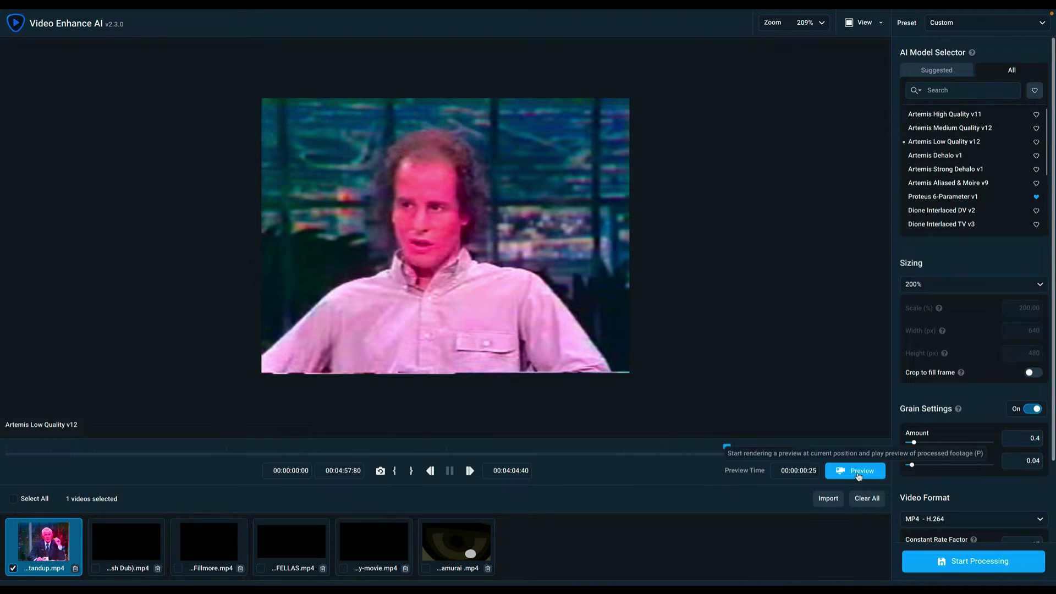
{"action": "left_click", "coordinate": [856, 471]}
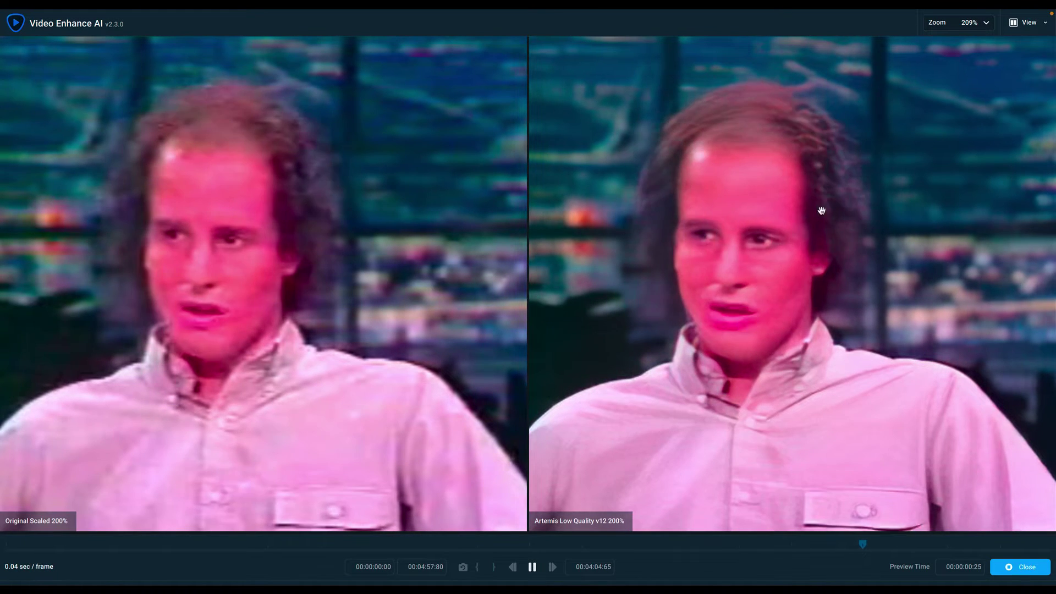
{"action": "left_click", "coordinate": [1021, 567]}
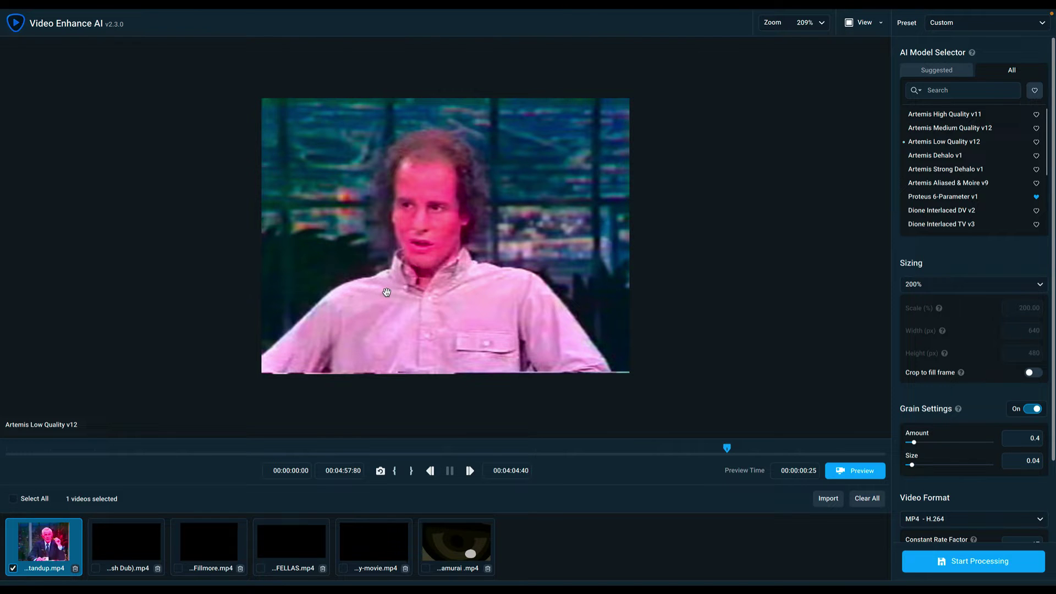
Look over the stand-up video's frames up close at 00:04:04:40, 00:03:37:50 and 00:01:29:78.
{"action": "scroll", "coordinate": [488, 307], "scroll_direction": "up", "scroll_amount": 2}
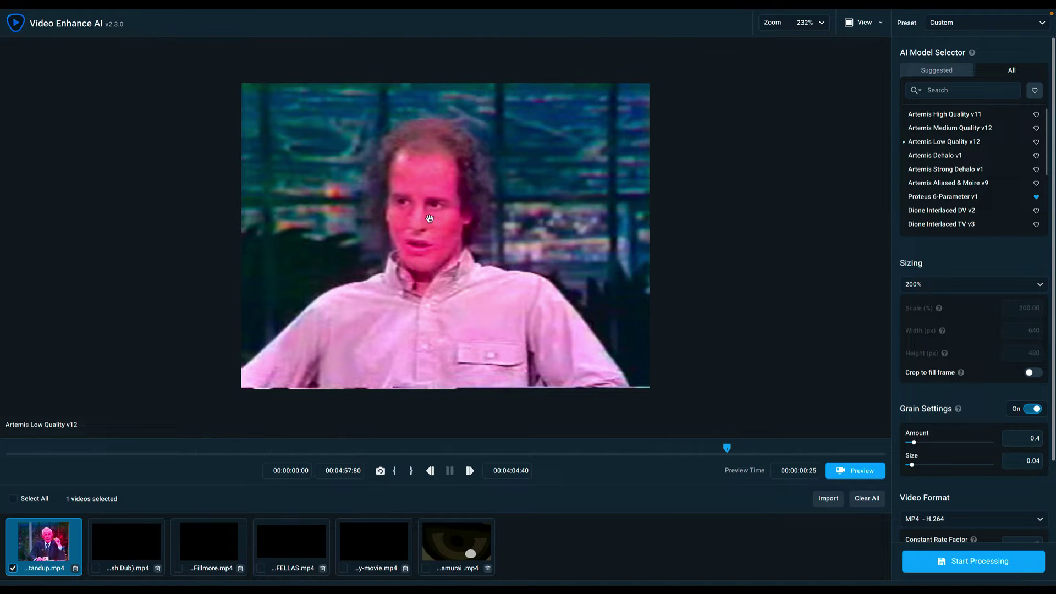
{"action": "left_click", "coordinate": [647, 454]}
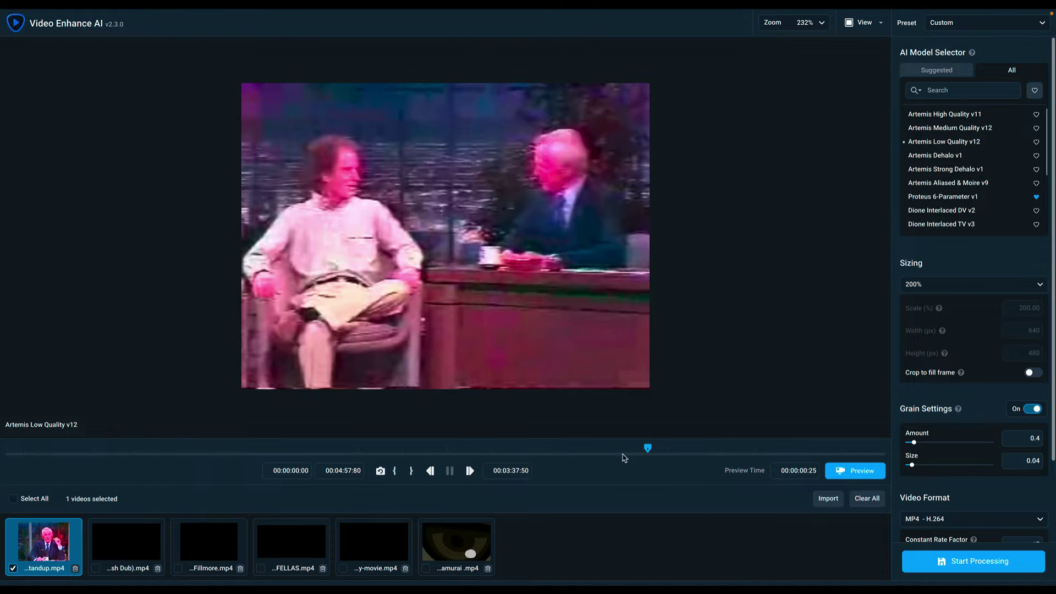
{"action": "left_click", "coordinate": [275, 453]}
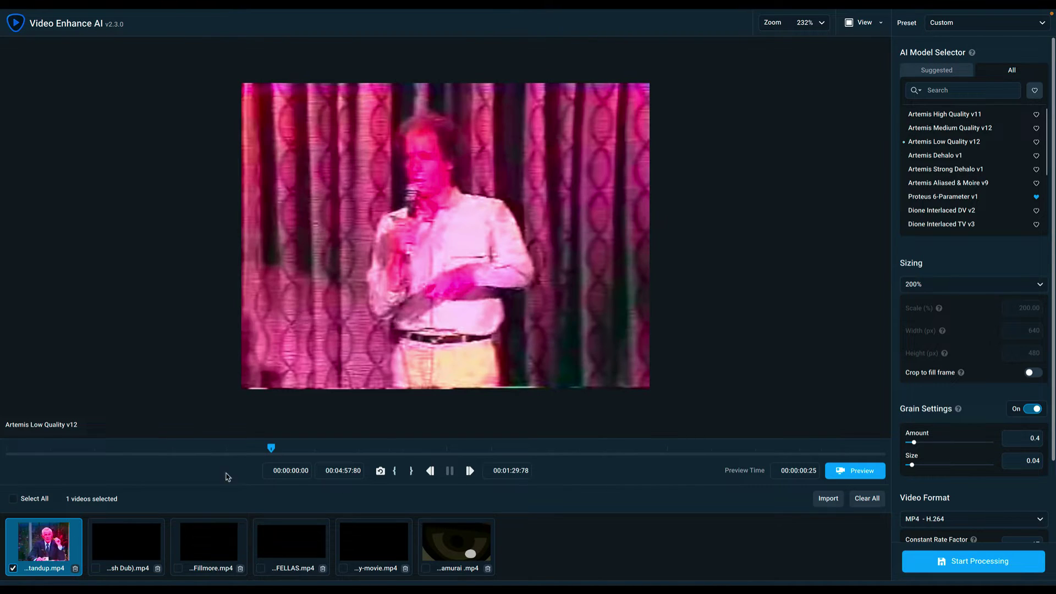
Switch to the English-dub anime clip, examine the woman's face up close, and review the clip's enhancement settings.
{"action": "left_click", "coordinate": [119, 552]}
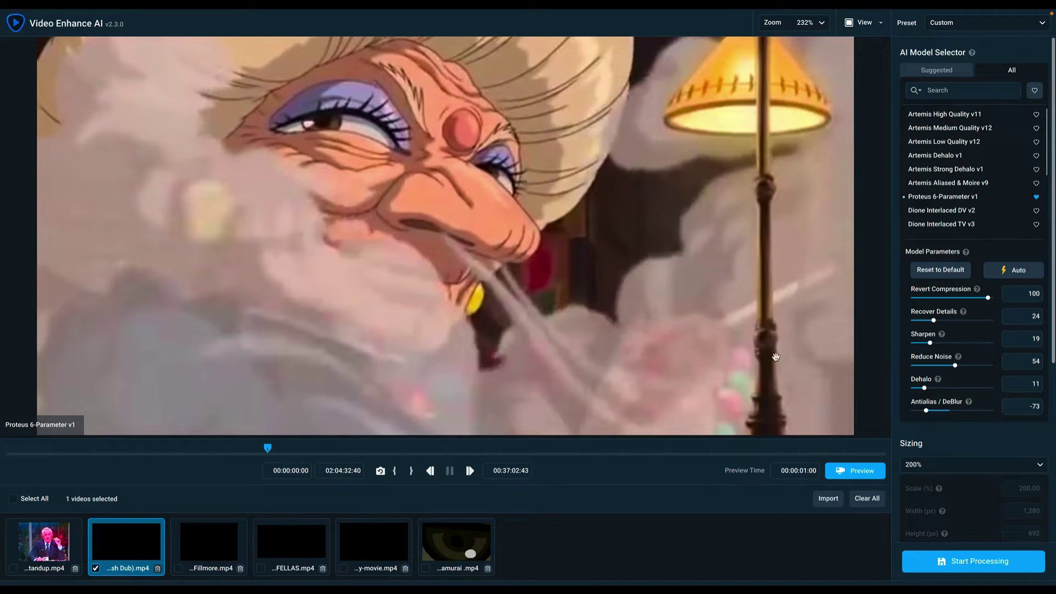
{"action": "scroll", "coordinate": [471, 312], "scroll_direction": "up", "scroll_amount": 1}
{"action": "scroll", "coordinate": [472, 312], "scroll_direction": "down", "scroll_amount": 4}
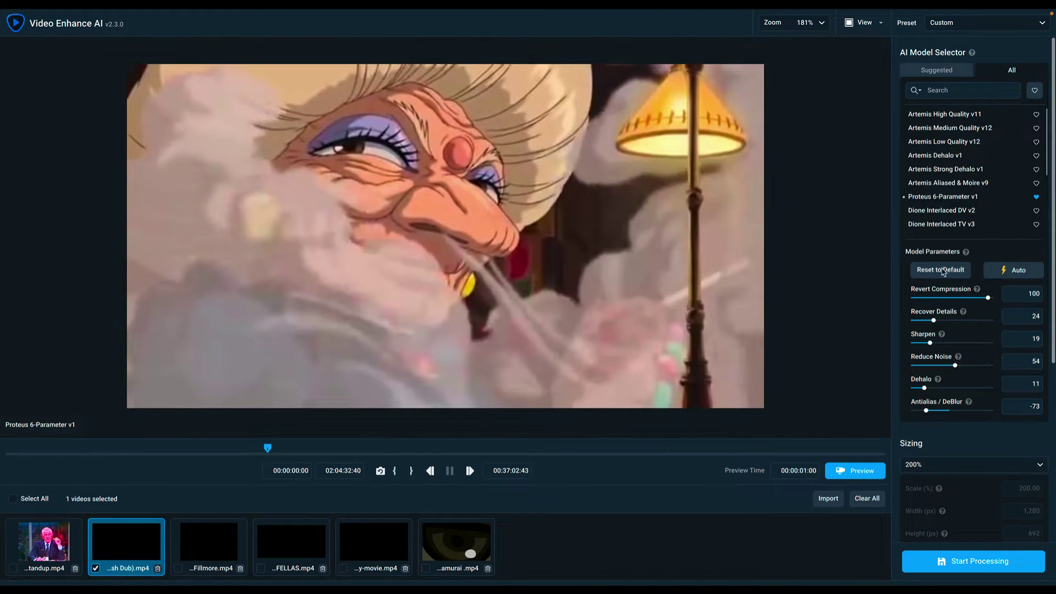
{"action": "scroll", "coordinate": [450, 234], "scroll_direction": "up", "scroll_amount": 2}
{"action": "scroll", "coordinate": [465, 189], "scroll_direction": "up", "scroll_amount": 3}
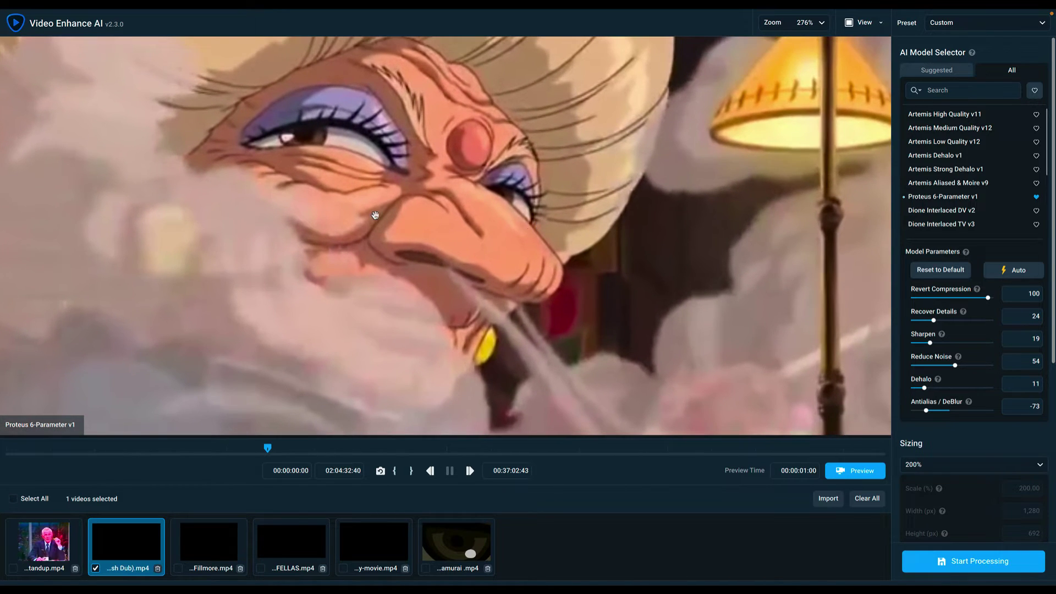
{"action": "scroll", "coordinate": [468, 310], "scroll_direction": "up", "scroll_amount": 1}
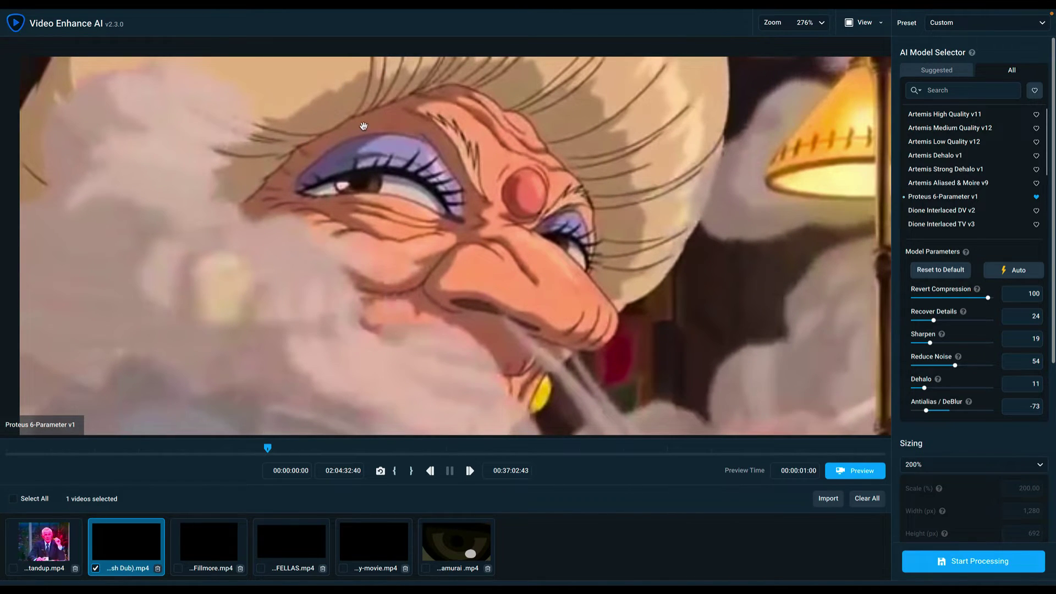
{"action": "scroll", "coordinate": [328, 138], "scroll_direction": "up", "scroll_amount": 2}
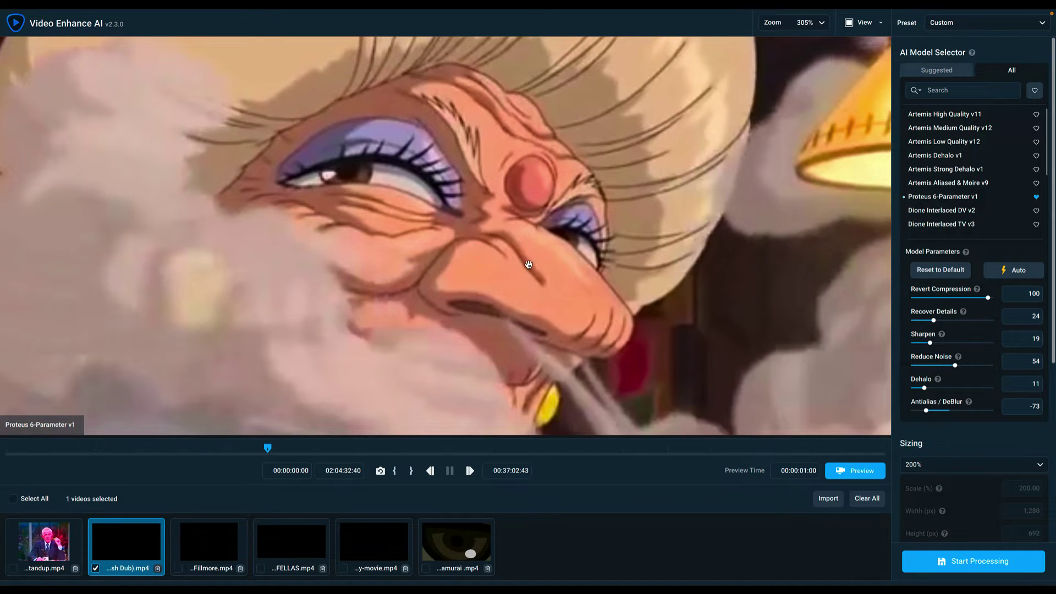
{"action": "scroll", "coordinate": [1018, 174], "scroll_direction": "down", "scroll_amount": 5}
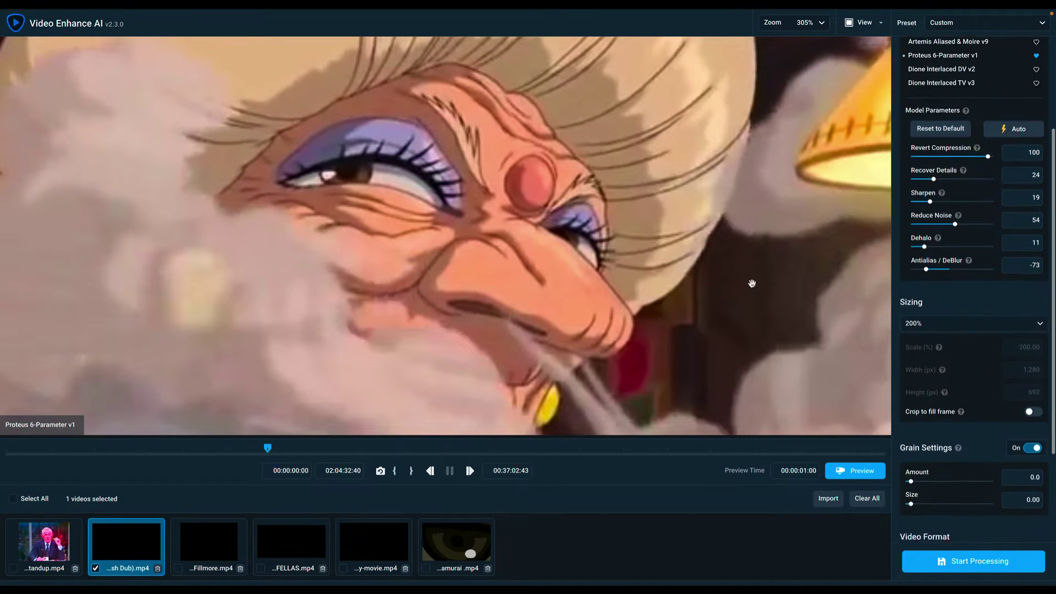
{"action": "scroll", "coordinate": [1019, 174], "scroll_direction": "down", "scroll_amount": 3}
{"action": "scroll", "coordinate": [990, 206], "scroll_direction": "up", "scroll_amount": 8}
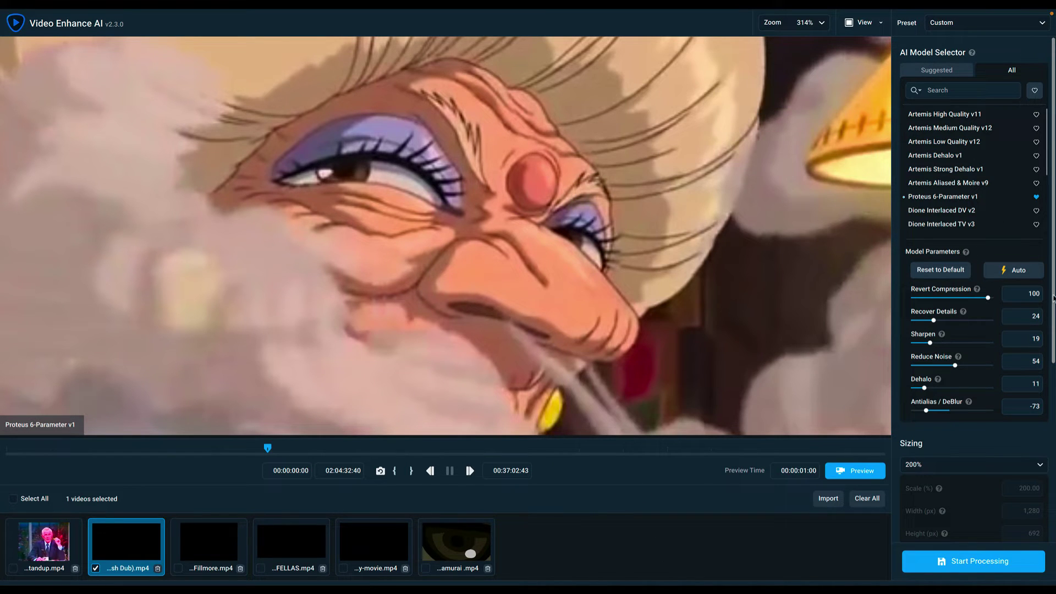
Have Proteus 6-Parameter v1 estimate its parameters automatically for the current frame, then lower Antialias / DeBlur slightly.
{"action": "left_click", "coordinate": [1021, 269]}
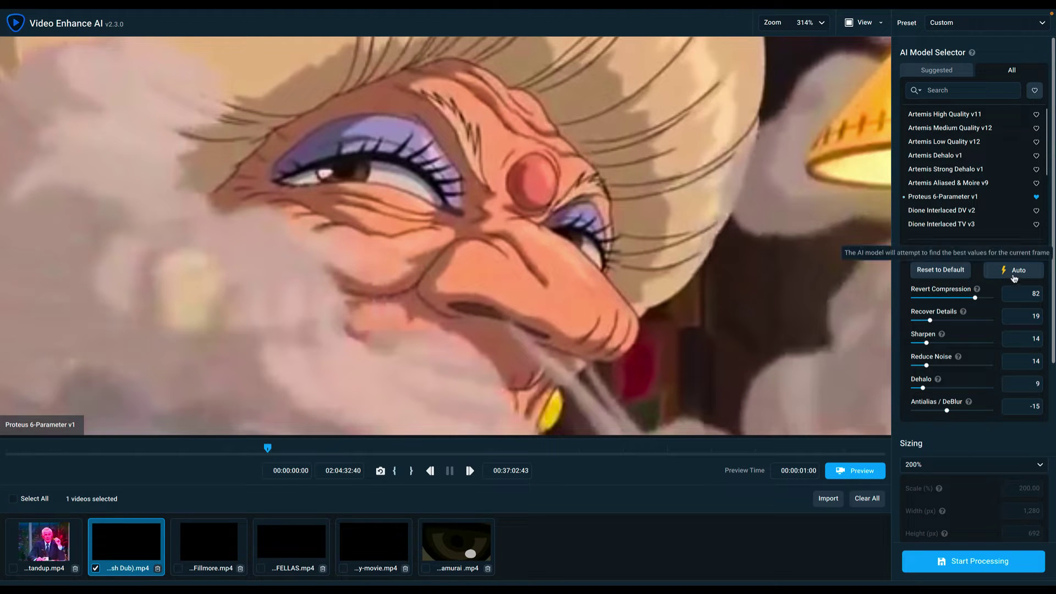
{"action": "scroll", "coordinate": [510, 260], "scroll_direction": "down", "scroll_amount": 3}
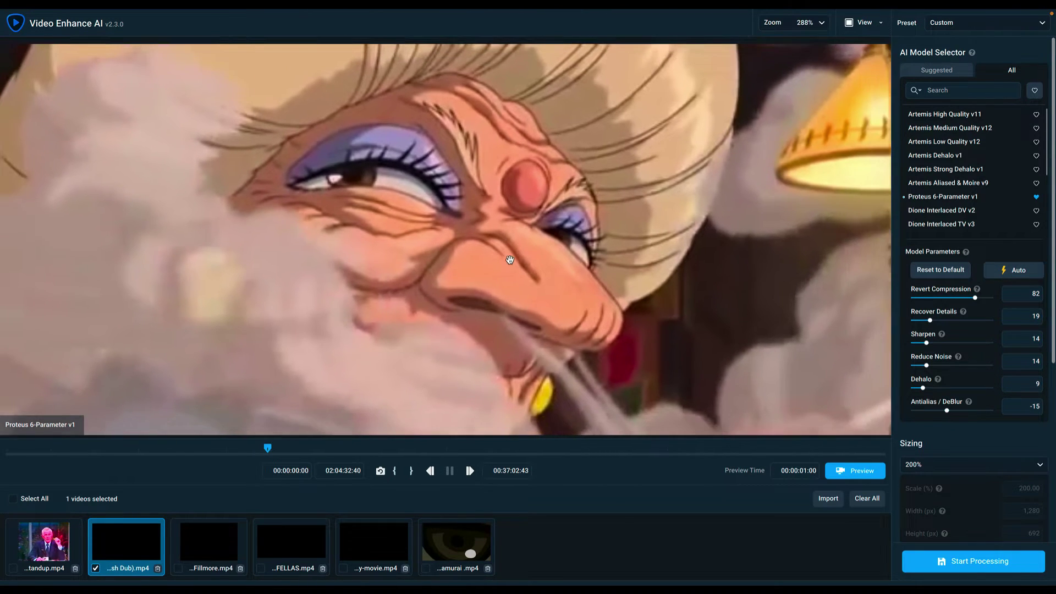
{"action": "scroll", "coordinate": [510, 260], "scroll_direction": "down", "scroll_amount": 1}
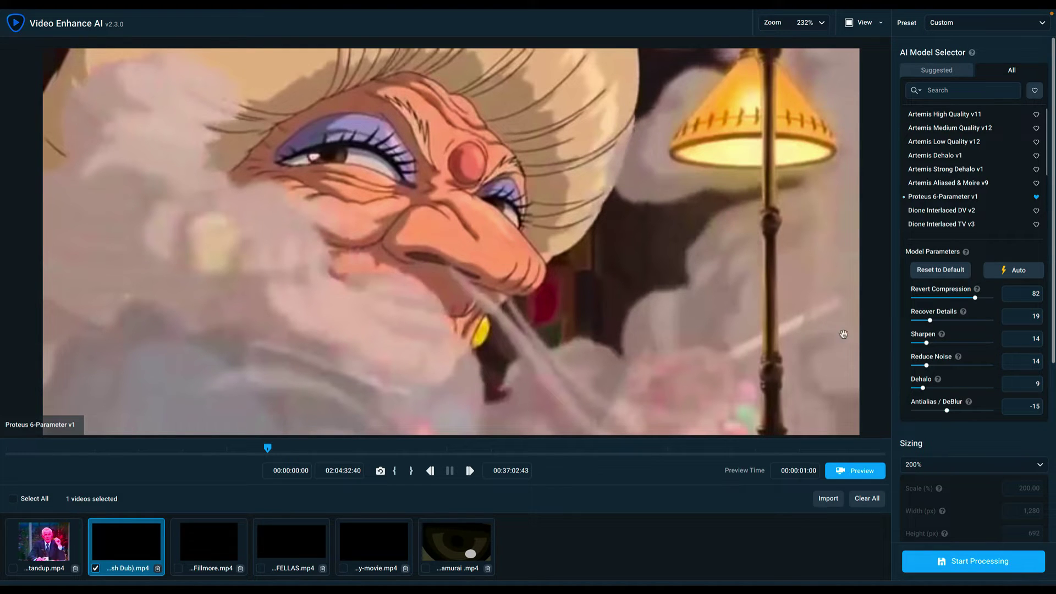
{"action": "mouse_move", "coordinate": [946, 414]}
{"action": "left_mouse_down"}
{"action": "mouse_move", "coordinate": [1006, 406]}
{"action": "mouse_move", "coordinate": [939, 416]}
{"action": "left_mouse_up"}
Look at the y-movie.mp4 and FELLAS.mp4 clips, switch to the Fillmore.mp4 clip, and inspect the comedian's edges for interlacing.
{"action": "left_click", "coordinate": [367, 547]}
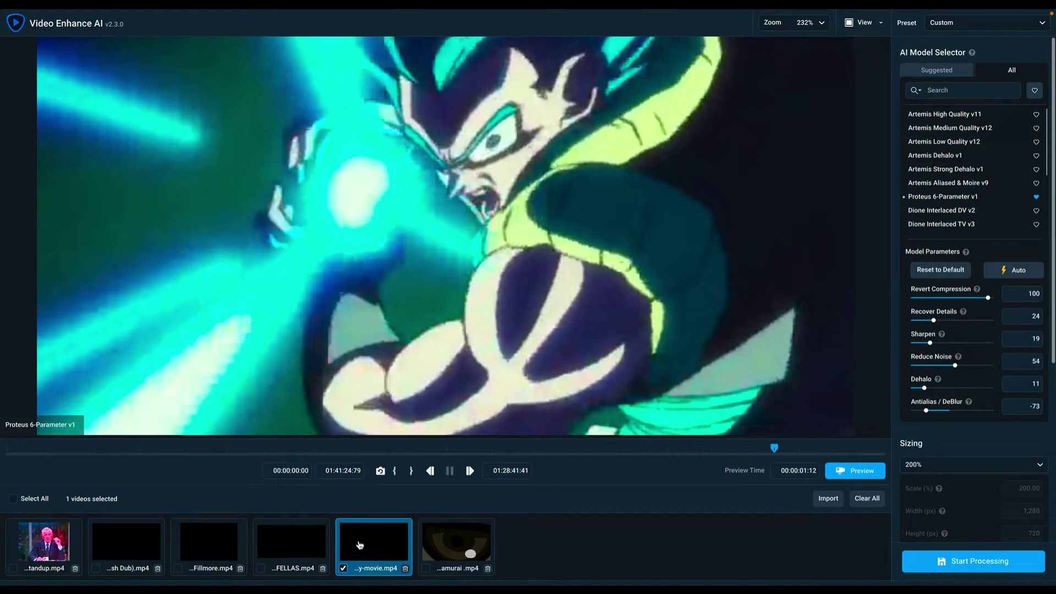
{"action": "left_click", "coordinate": [279, 541]}
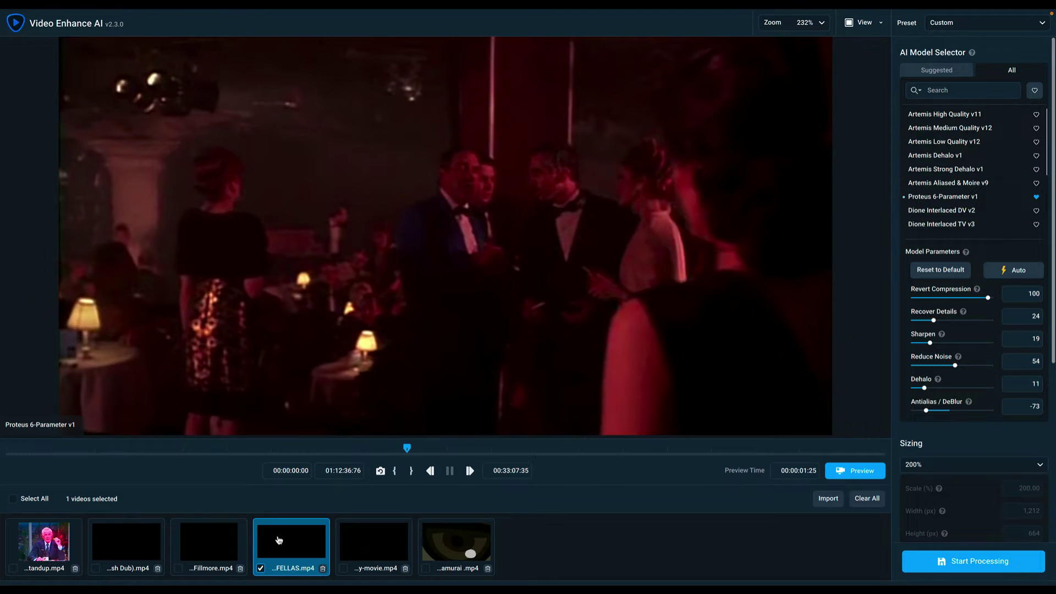
{"action": "left_click", "coordinate": [200, 541]}
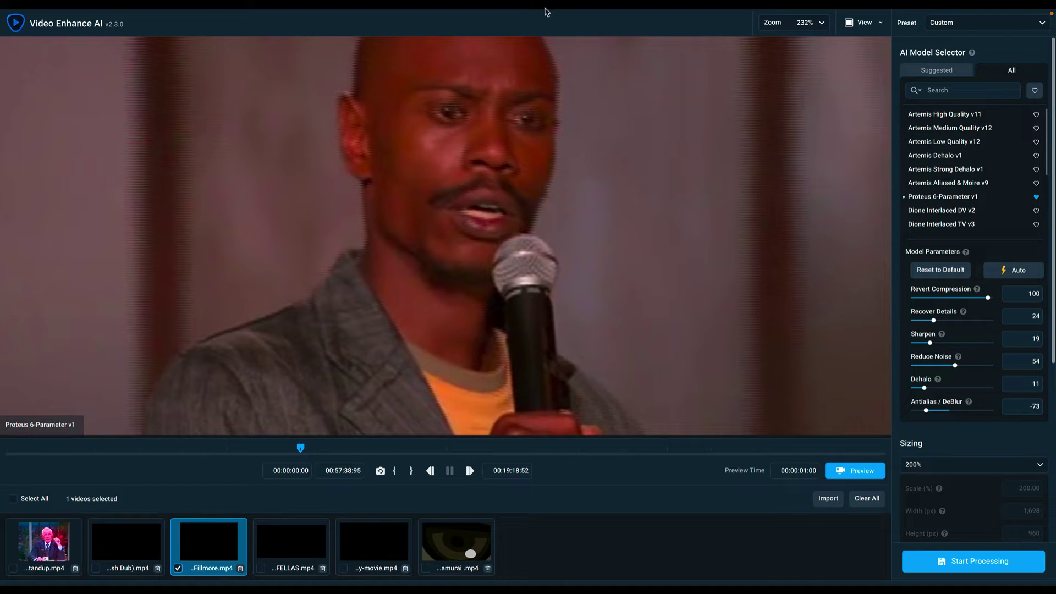
{"action": "scroll", "coordinate": [342, 172], "scroll_direction": "up", "scroll_amount": 3}
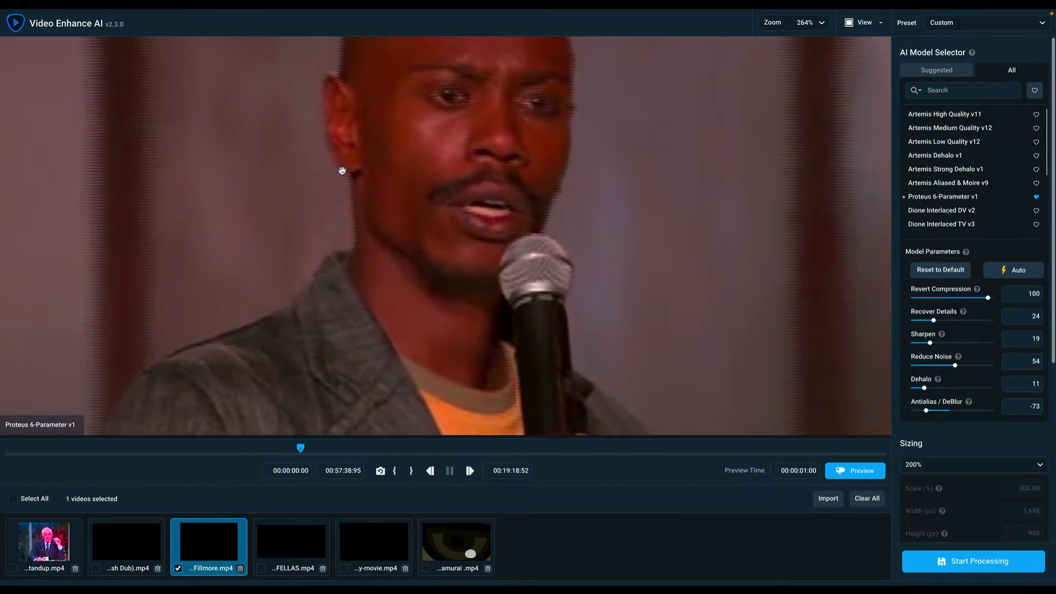
{"action": "scroll", "coordinate": [342, 172], "scroll_direction": "up", "scroll_amount": 1}
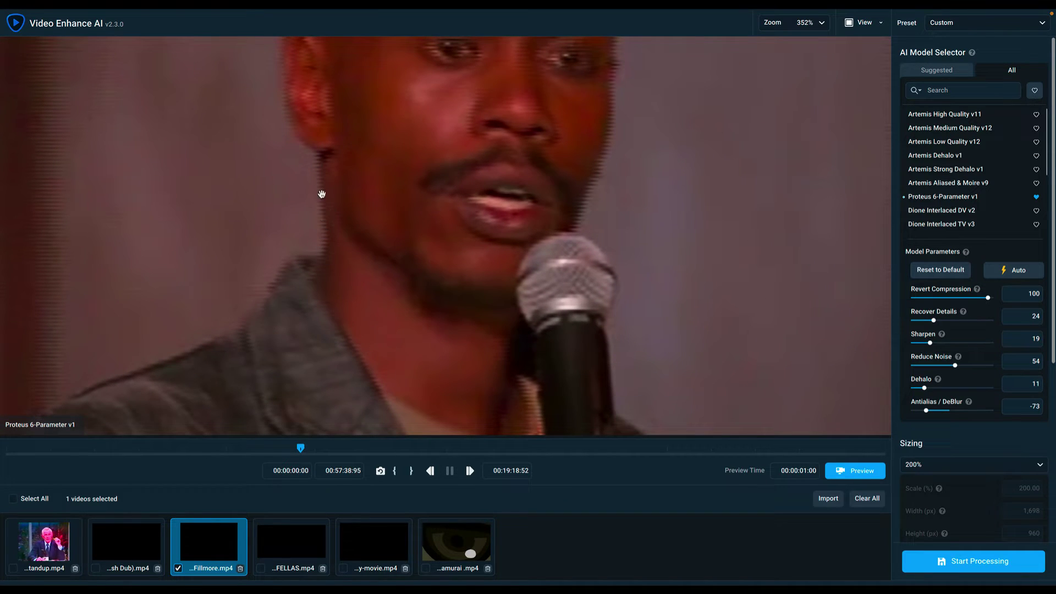
{"action": "scroll", "coordinate": [357, 225], "scroll_direction": "down", "scroll_amount": 1}
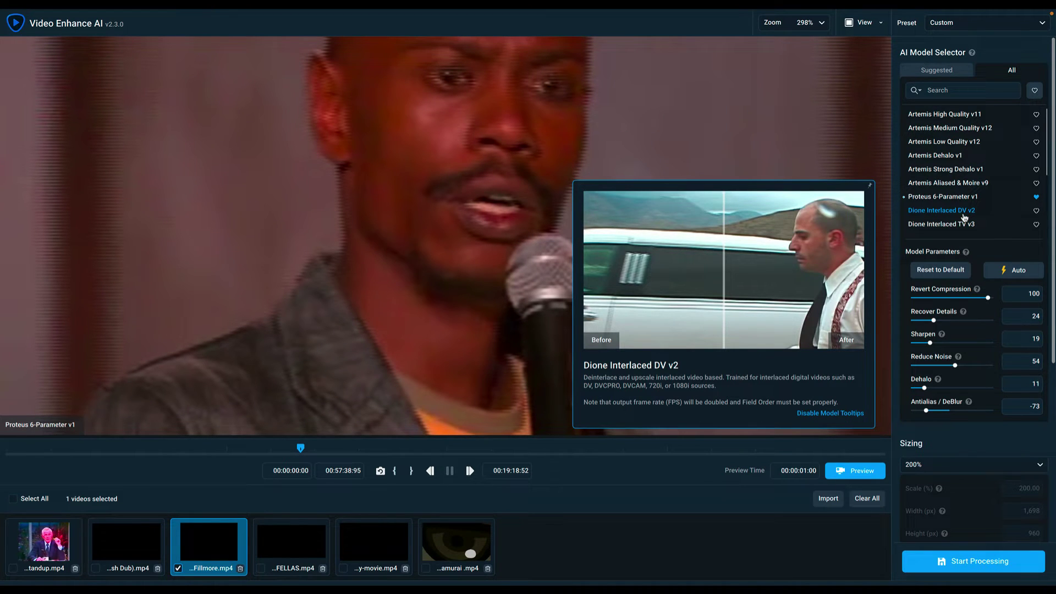
Preview the Fillmore clip with Dione Interlaced DV v2, compare it with the original at several magnifications, and exit the preview.
{"action": "left_click", "coordinate": [964, 217]}
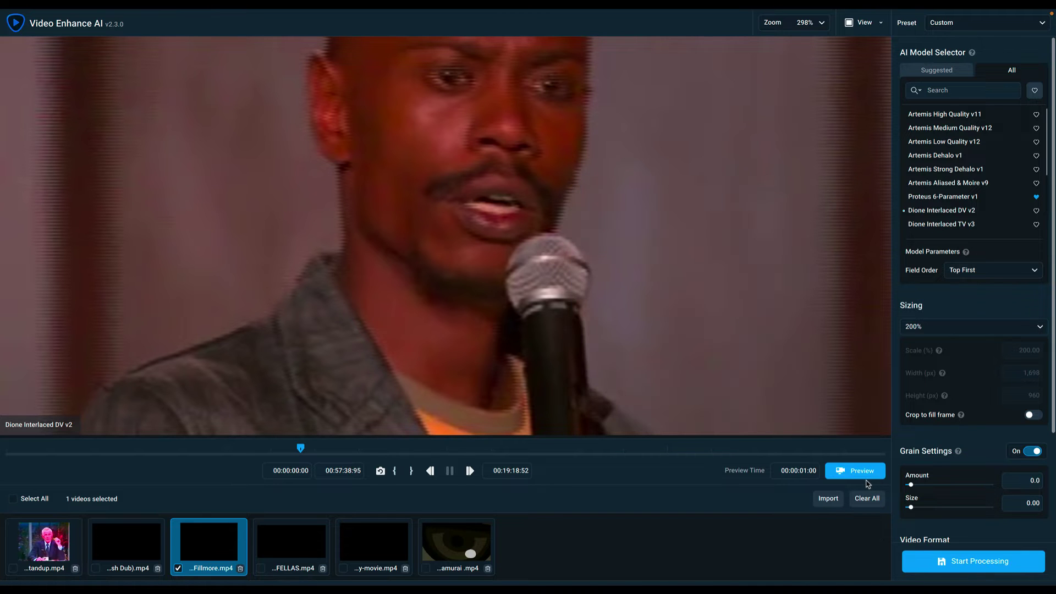
{"action": "left_click", "coordinate": [858, 471]}
{"action": "scroll", "coordinate": [677, 330], "scroll_direction": "down", "scroll_amount": 2}
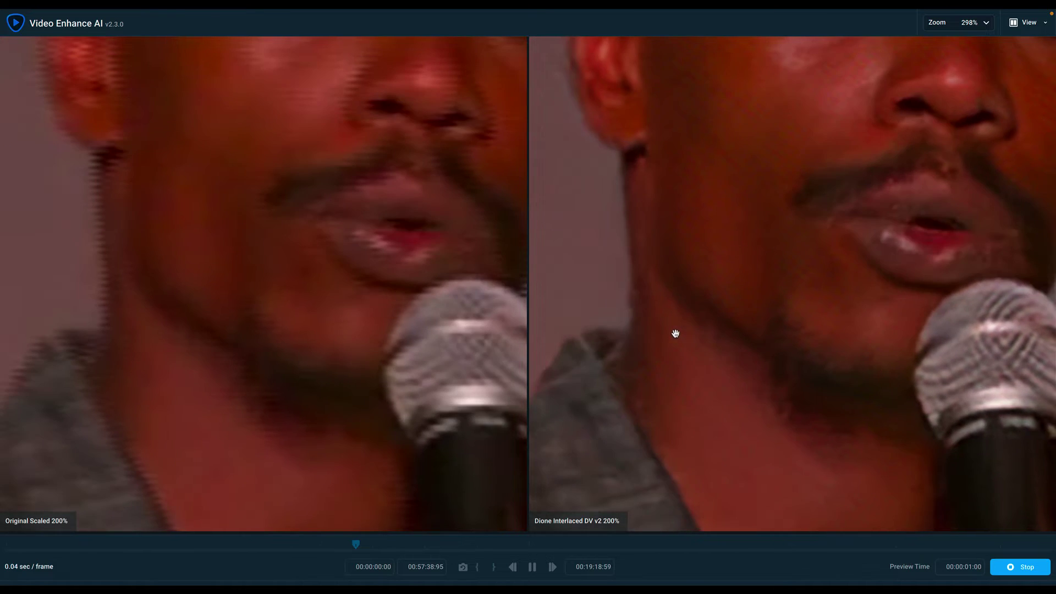
{"action": "scroll", "coordinate": [675, 330], "scroll_direction": "down", "scroll_amount": 3}
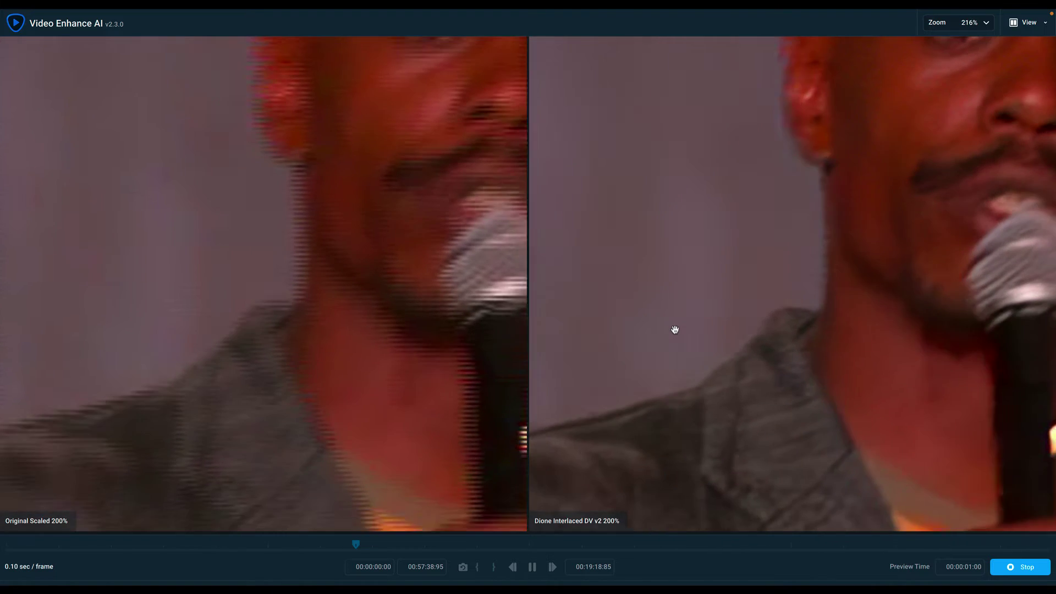
{"action": "scroll", "coordinate": [675, 330], "scroll_direction": "down", "scroll_amount": 2}
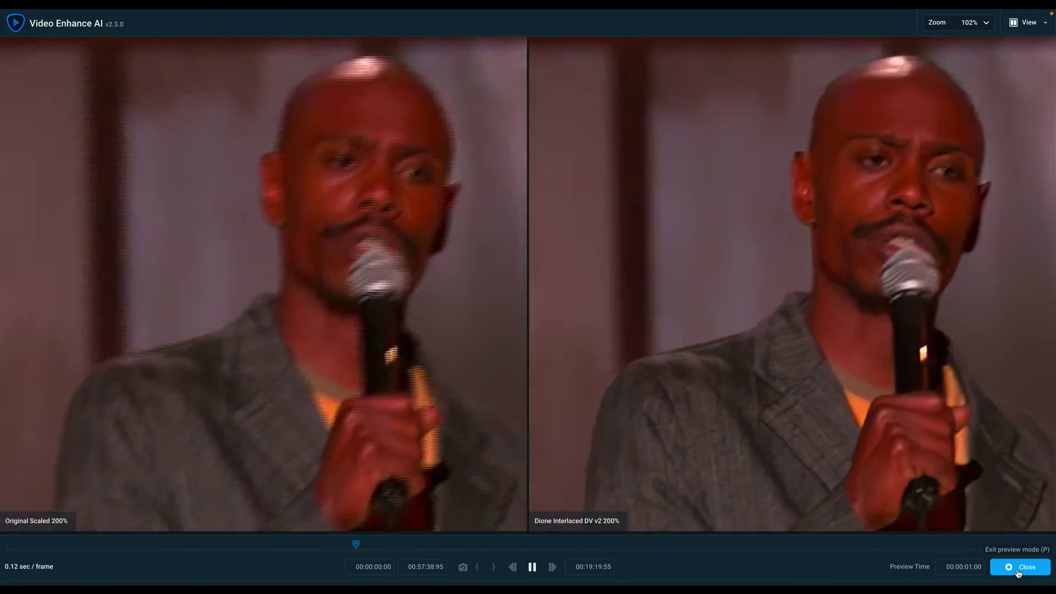
{"action": "left_click", "coordinate": [1018, 568]}
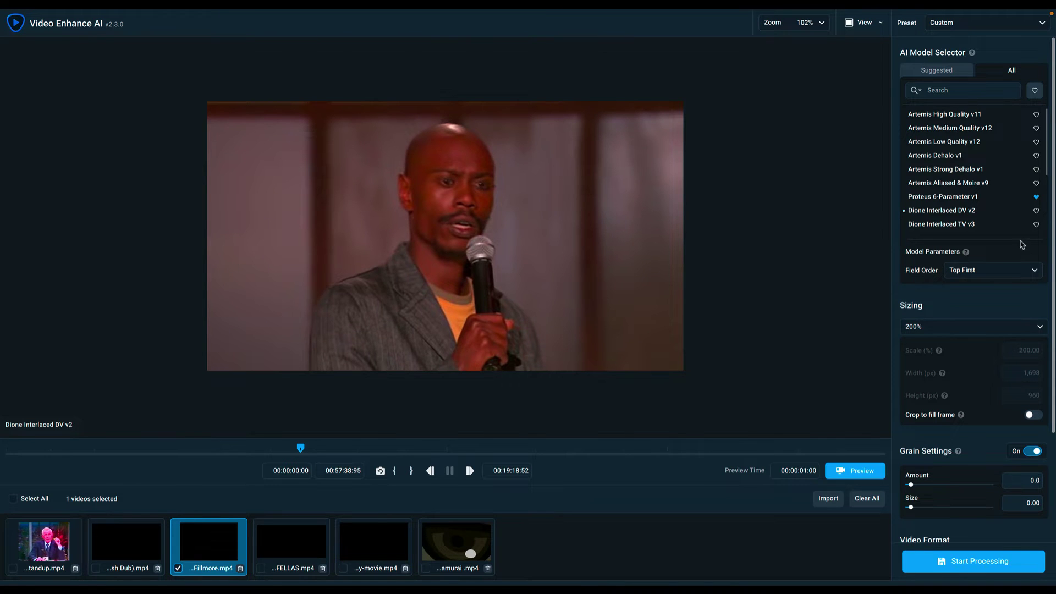
Read the description of Dione Interlaced TV v3 and select that model for the Fillmore clip.
{"action": "mouse_move", "coordinate": [974, 221]}
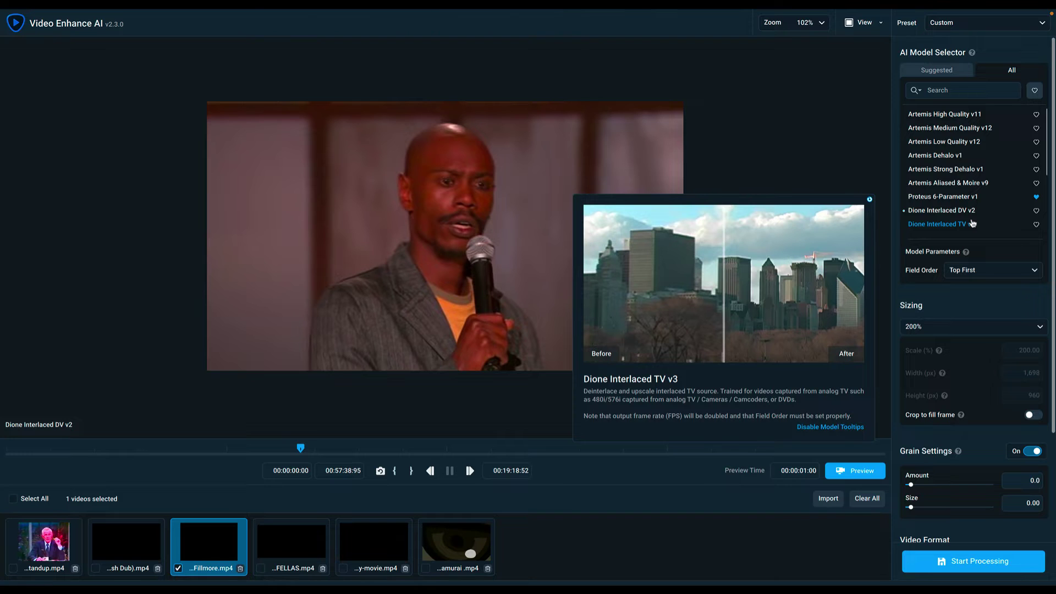
{"action": "left_click", "coordinate": [972, 223]}
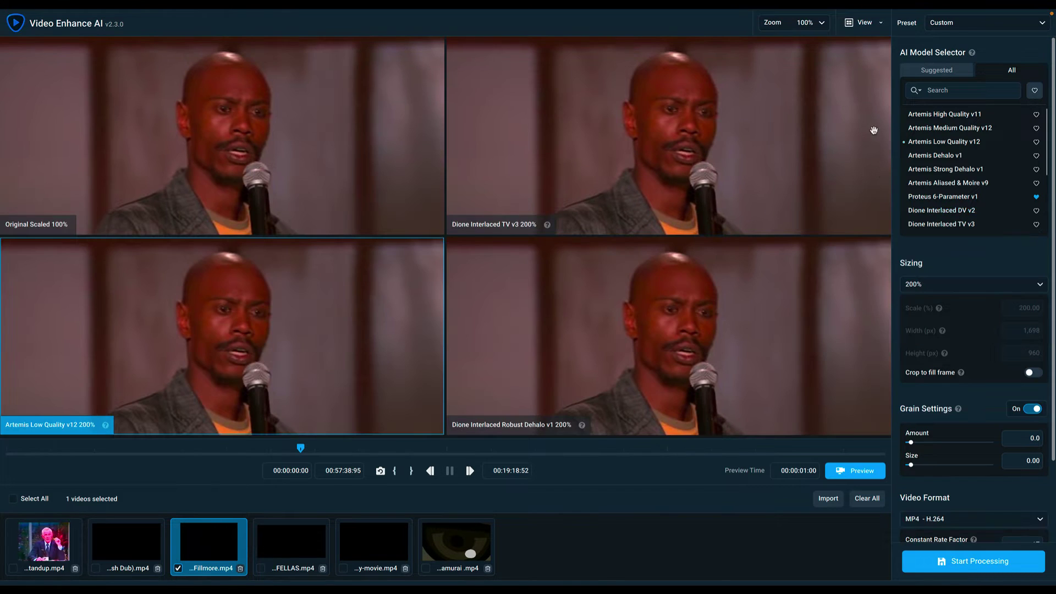
Check the model assigned to each comparison pane and replace Dione Interlaced Robust Dehalo v1 with Artemis Aliased & Moire v9.
{"action": "left_click", "coordinate": [854, 28]}
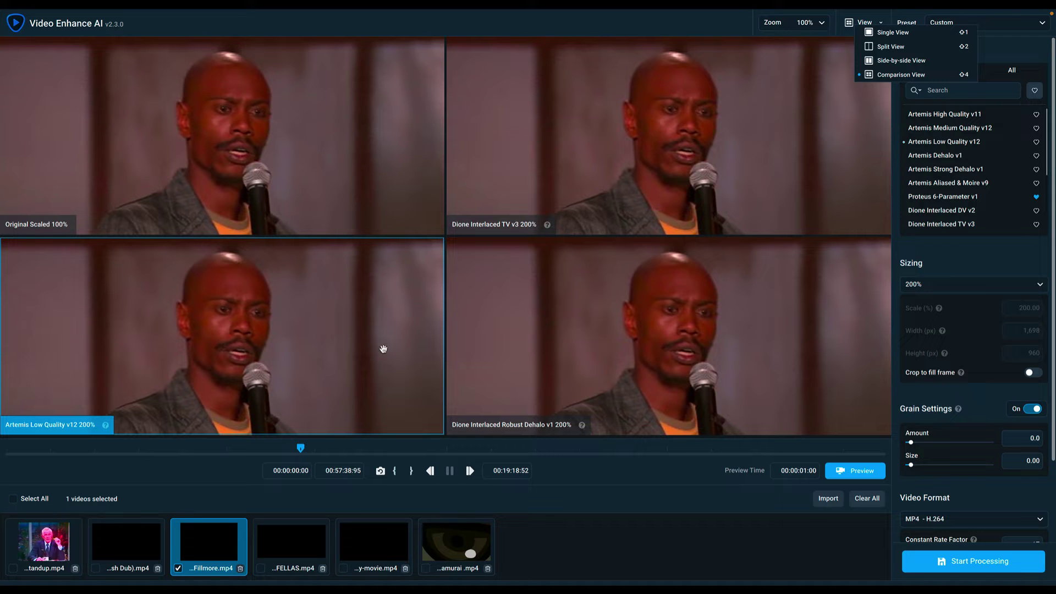
{"action": "left_click", "coordinate": [559, 207]}
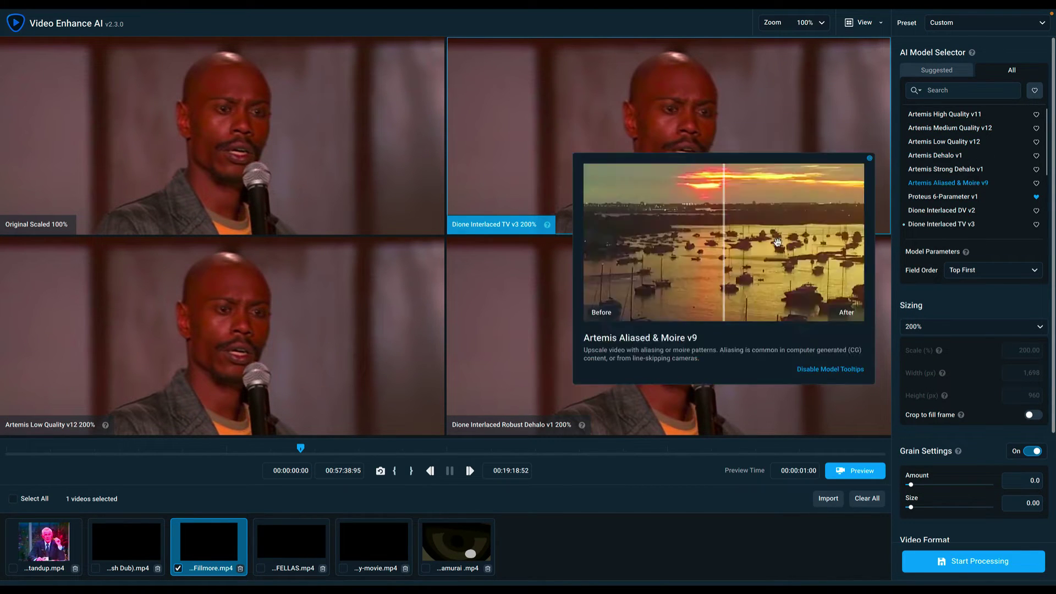
{"action": "left_click", "coordinate": [337, 354]}
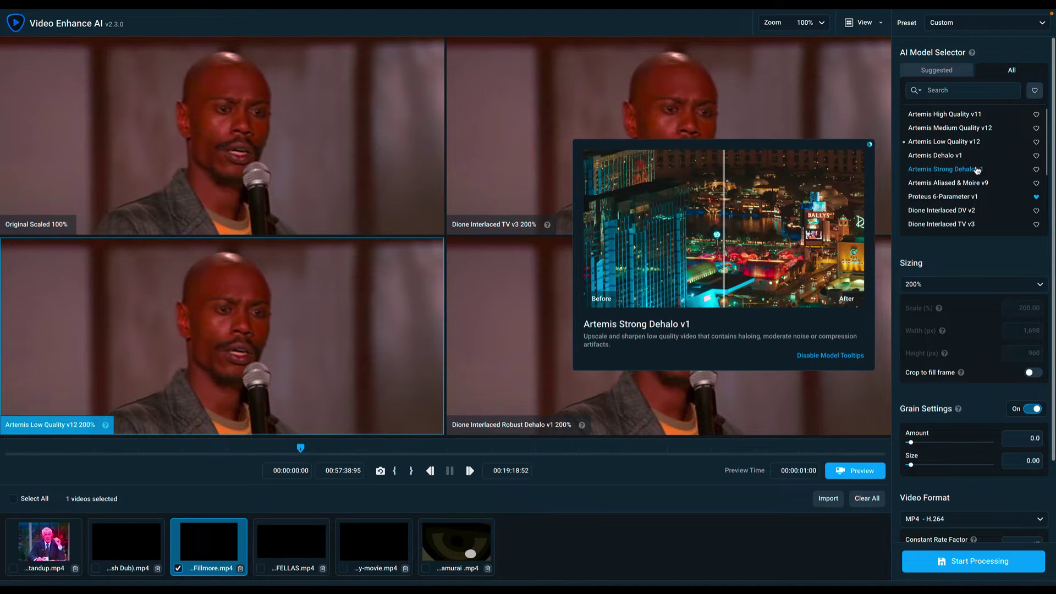
{"action": "left_click", "coordinate": [608, 378]}
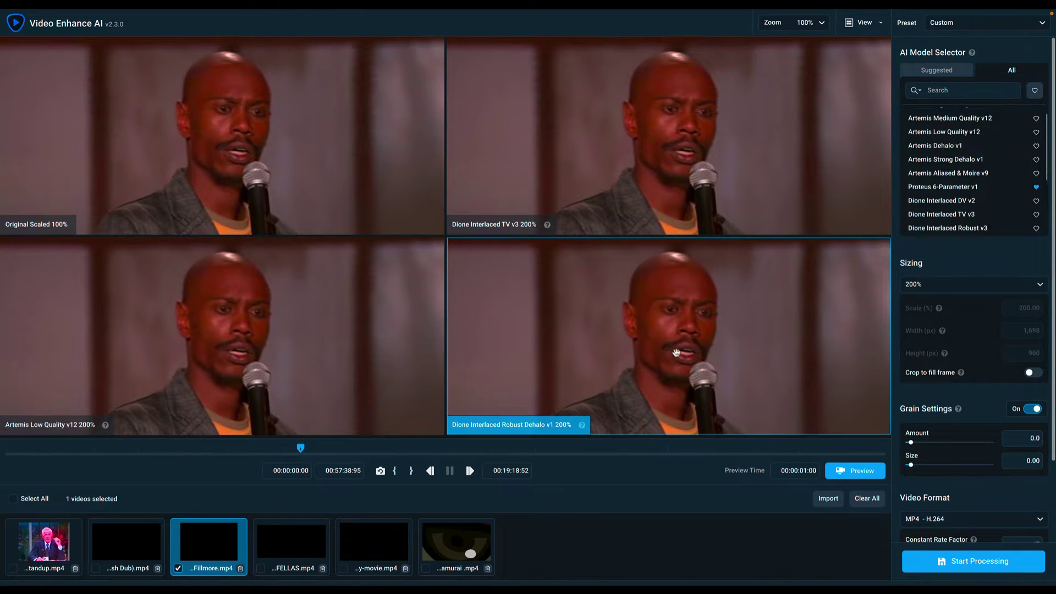
{"action": "mouse_move", "coordinate": [992, 192]}
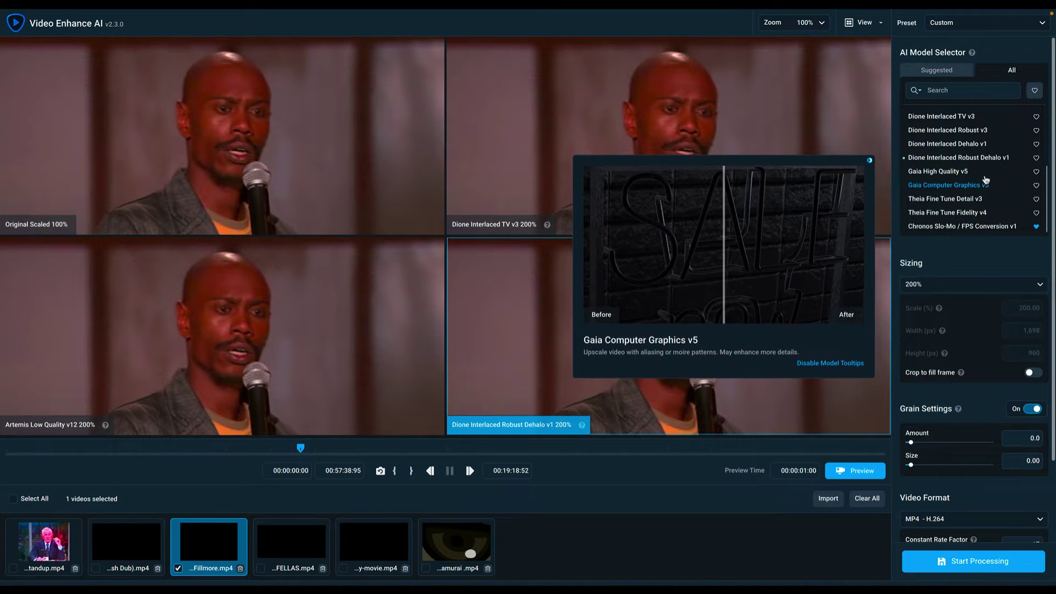
{"action": "scroll", "coordinate": [979, 190], "scroll_direction": "up", "scroll_amount": 3}
{"action": "left_click", "coordinate": [968, 184]}
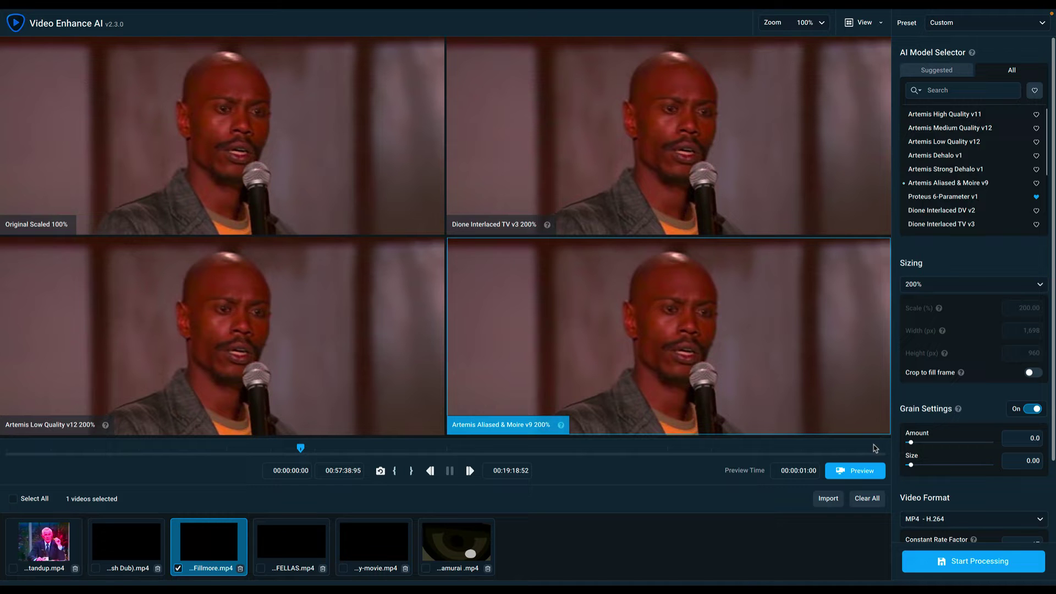
Render a preview of the Fillmore clip in all comparison panes and view the Dione Interlaced TV v3 result at lower magnifications.
{"action": "left_click", "coordinate": [862, 471]}
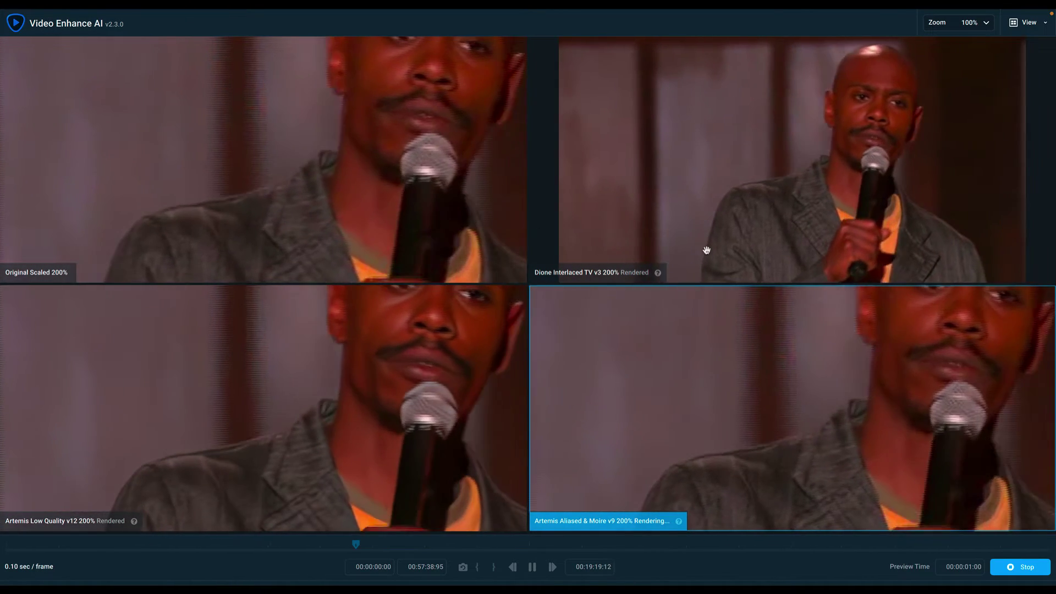
{"action": "scroll", "coordinate": [573, 354], "scroll_direction": "down", "scroll_amount": 2}
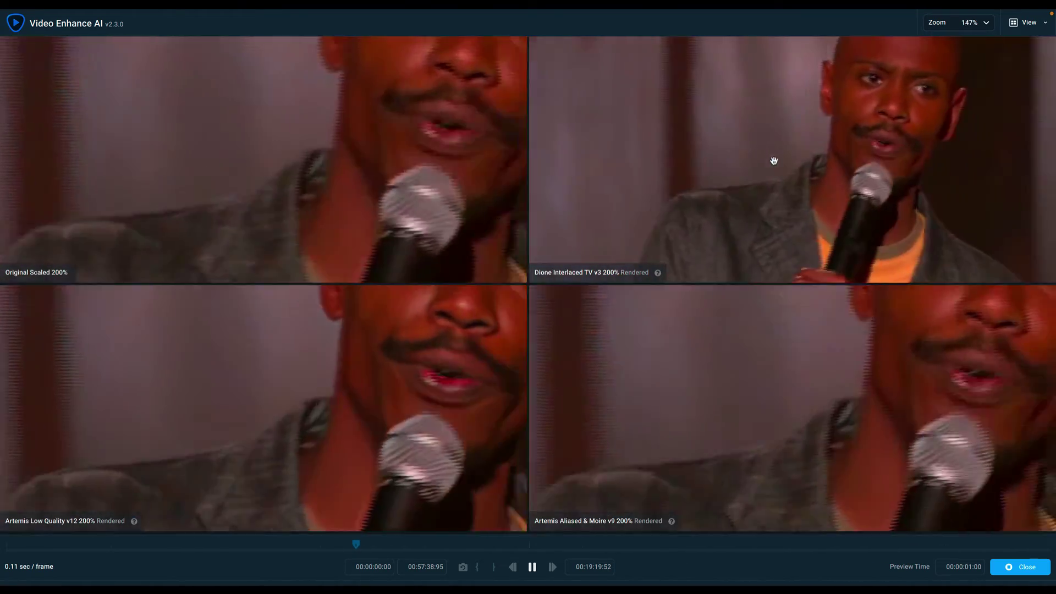
{"action": "scroll", "coordinate": [774, 161], "scroll_direction": "down", "scroll_amount": 2}
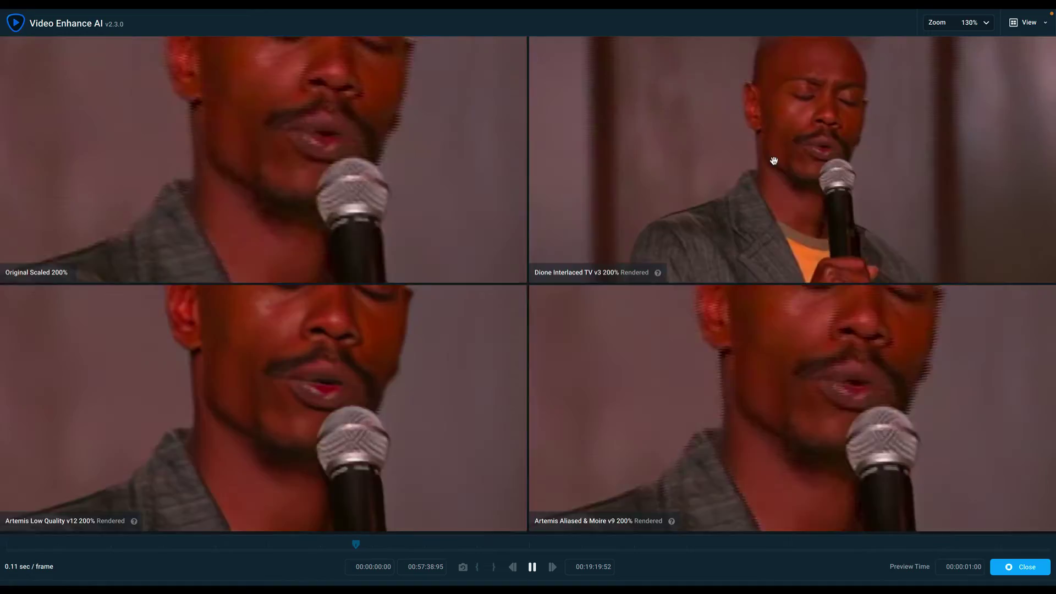
{"action": "scroll", "coordinate": [774, 160], "scroll_direction": "down", "scroll_amount": 4}
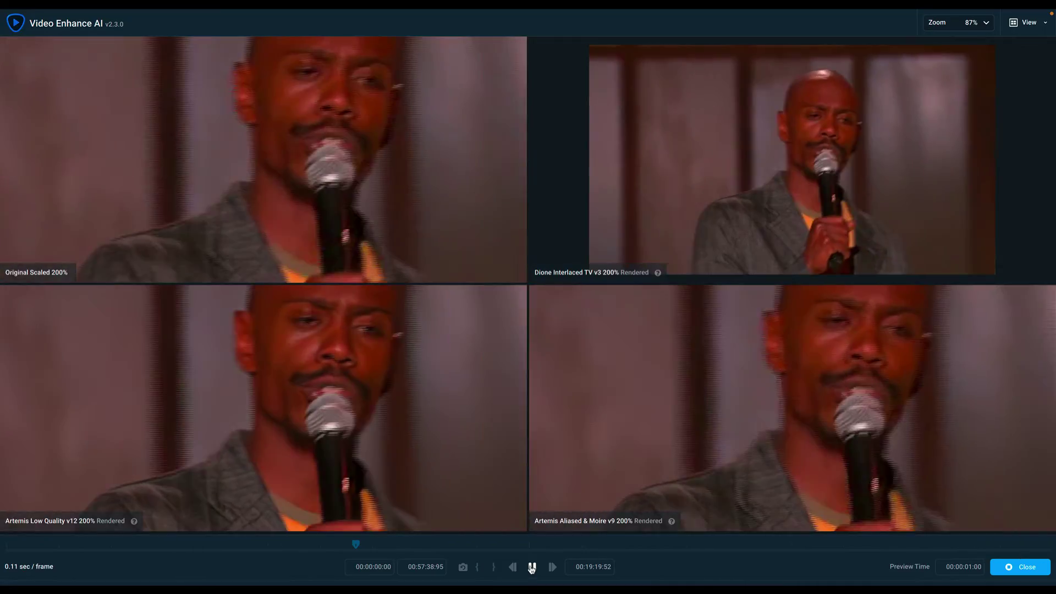
Pause the rendered Fillmore preview and advance frame by frame to compare how each model handles motion.
{"action": "left_click", "coordinate": [531, 567]}
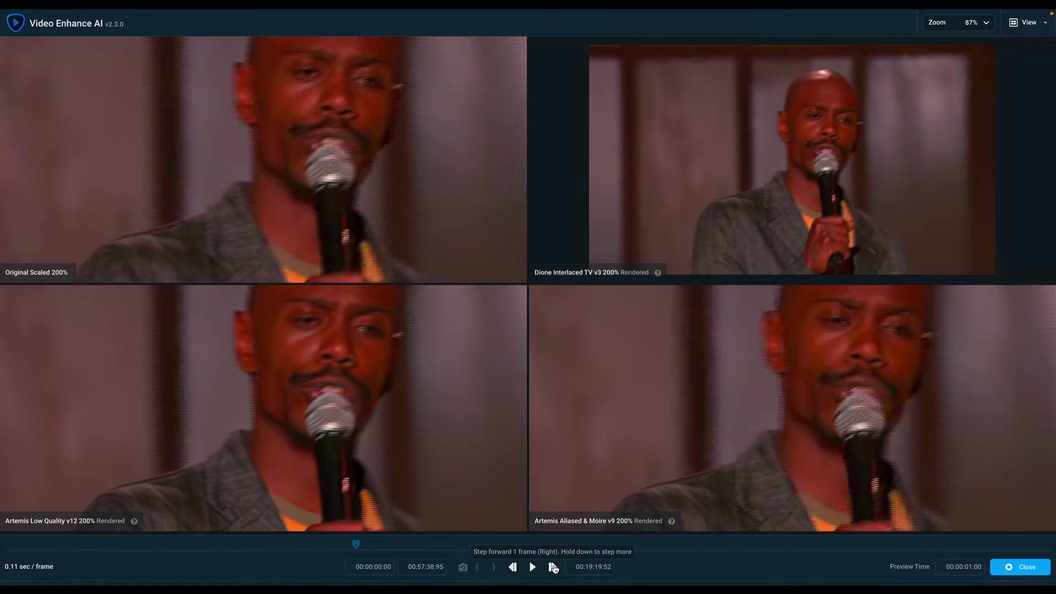
{"action": "left_click", "coordinate": [554, 567]}
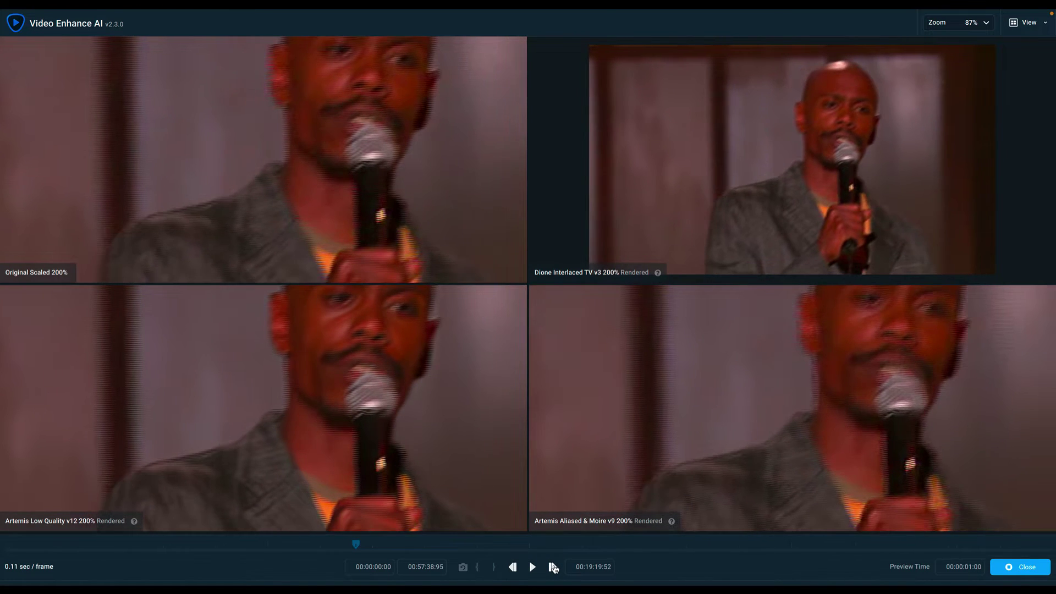
{"action": "left_click", "coordinate": [554, 567]}
{"action": "left_click", "coordinate": [554, 567]}
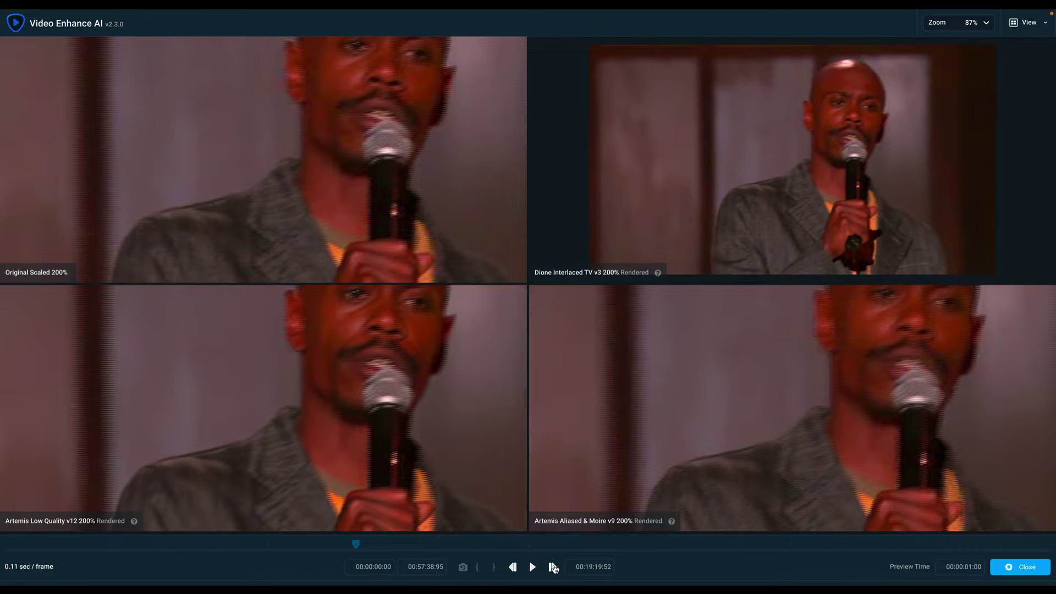
{"action": "left_click", "coordinate": [554, 567]}
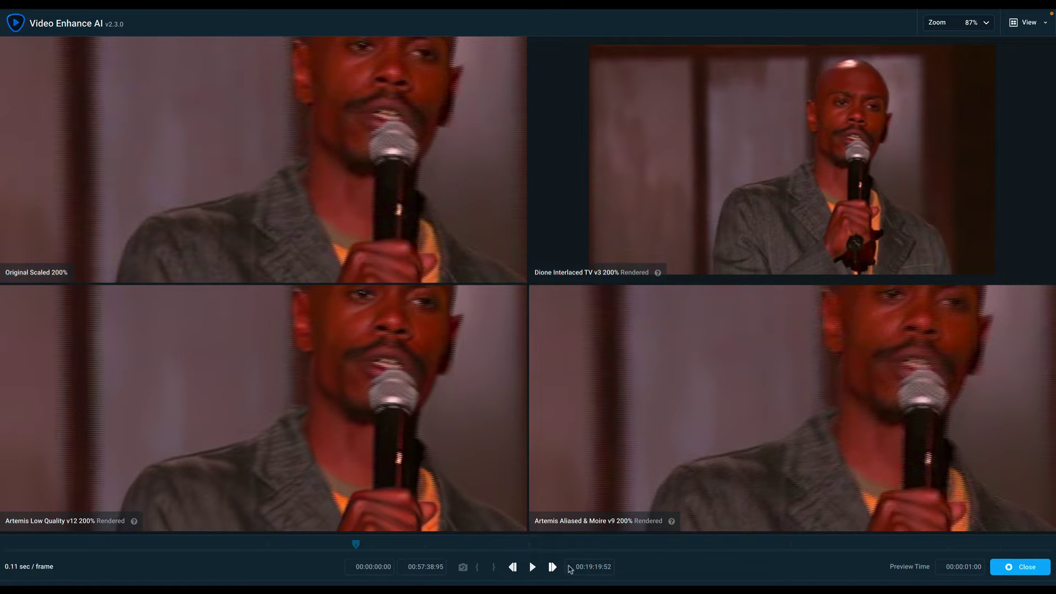
Inspect the comedian's head and jacket edges for interlacing lines in each model's result, and exit the preview.
{"action": "scroll", "coordinate": [834, 144], "scroll_direction": "up", "scroll_amount": 2}
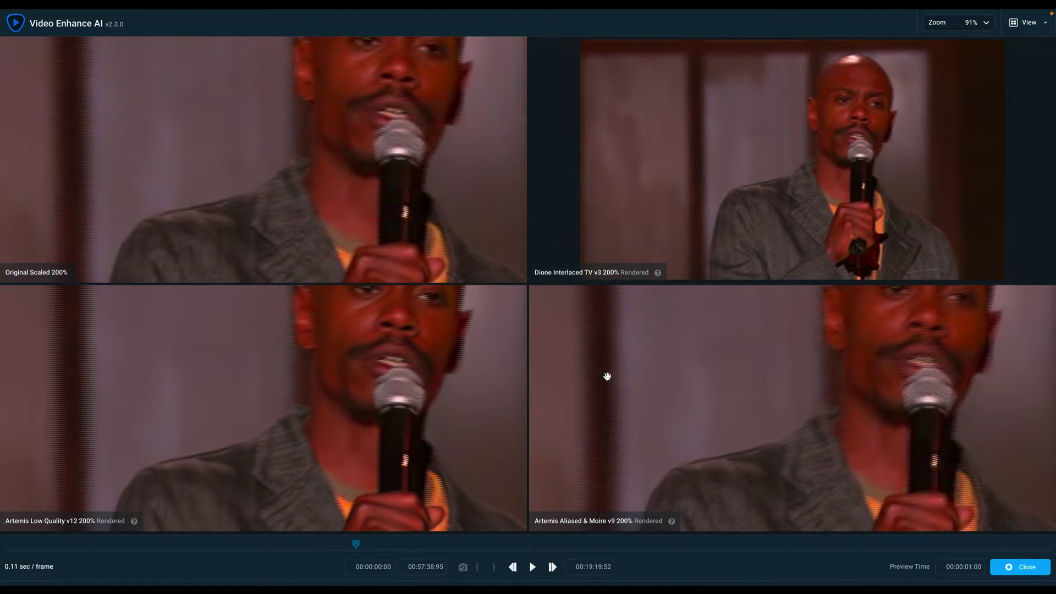
{"action": "scroll", "coordinate": [607, 376], "scroll_direction": "up", "scroll_amount": 2}
{"action": "scroll", "coordinate": [667, 486], "scroll_direction": "up", "scroll_amount": 2}
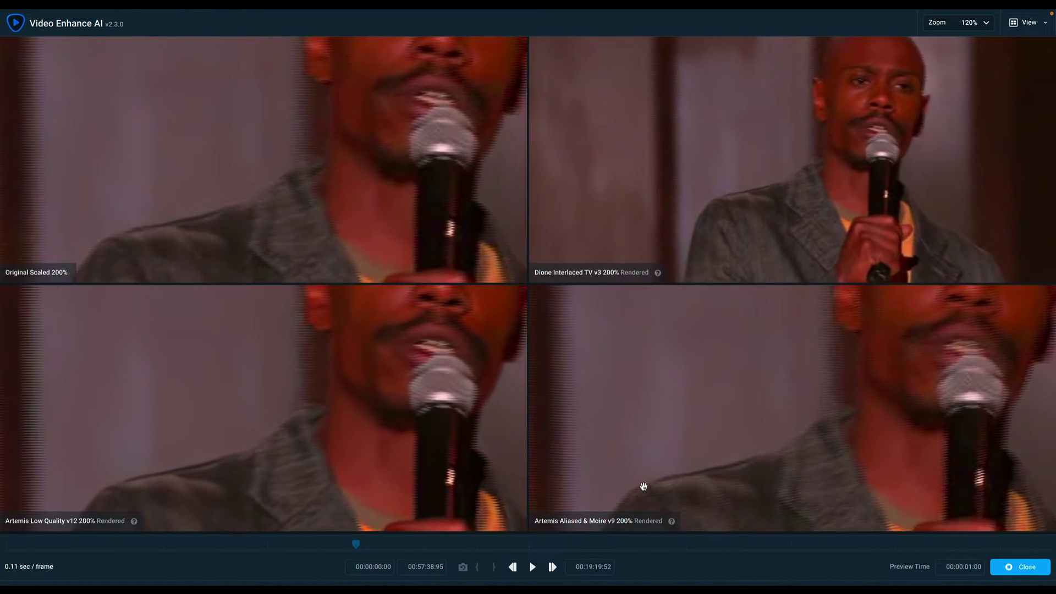
{"action": "left_click_drag", "start_coordinate": [768, 409], "coordinate": [600, 546]}
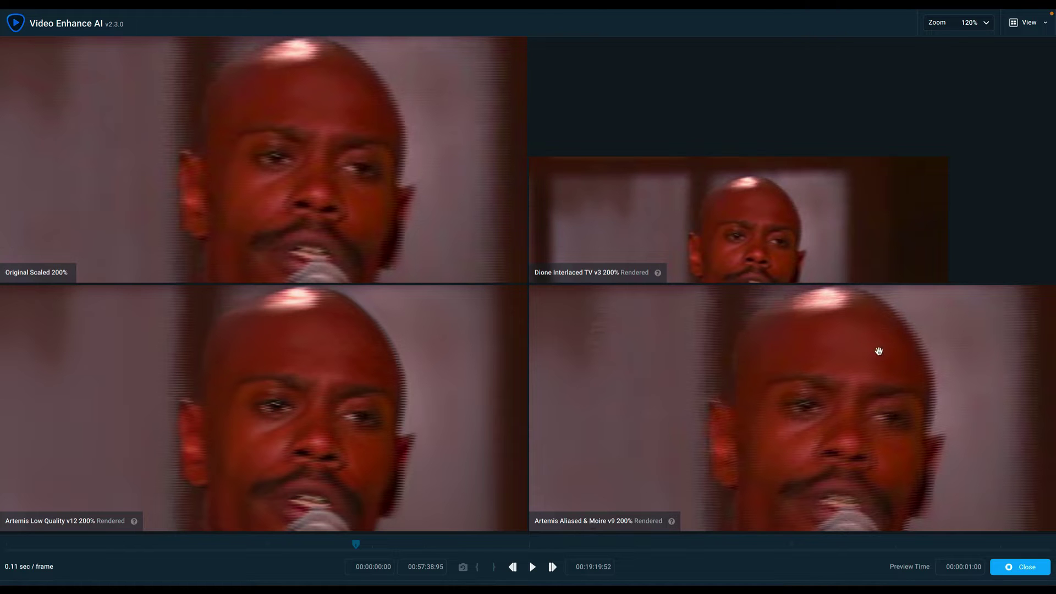
{"action": "left_click_drag", "start_coordinate": [651, 223], "coordinate": [620, 130]}
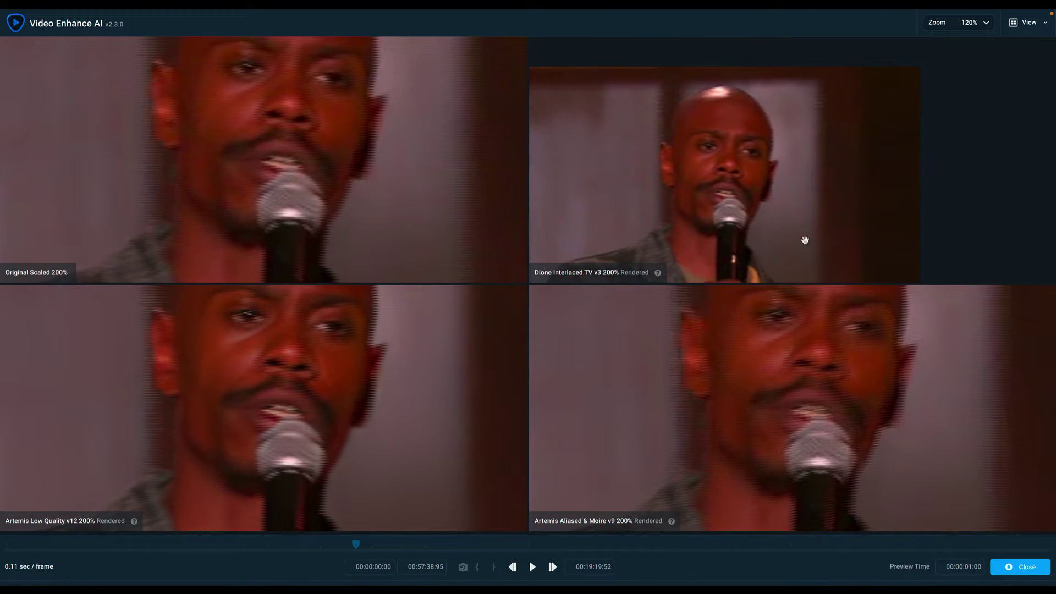
{"action": "left_click", "coordinate": [1020, 568]}
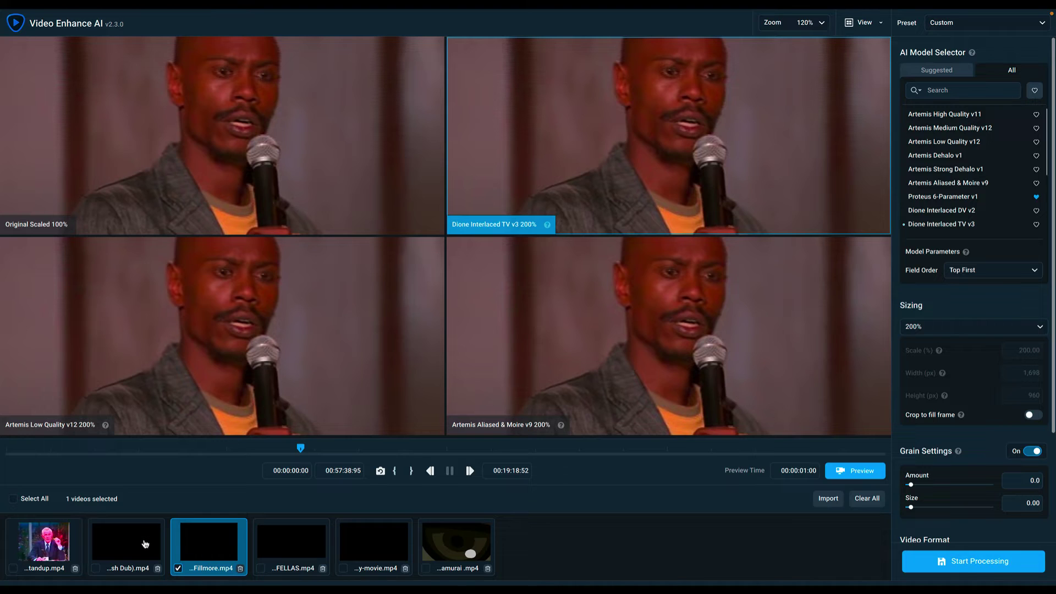
Switch to the animated "sh Dub).mp4" clip and show it in Single View.
{"action": "left_click", "coordinate": [144, 544]}
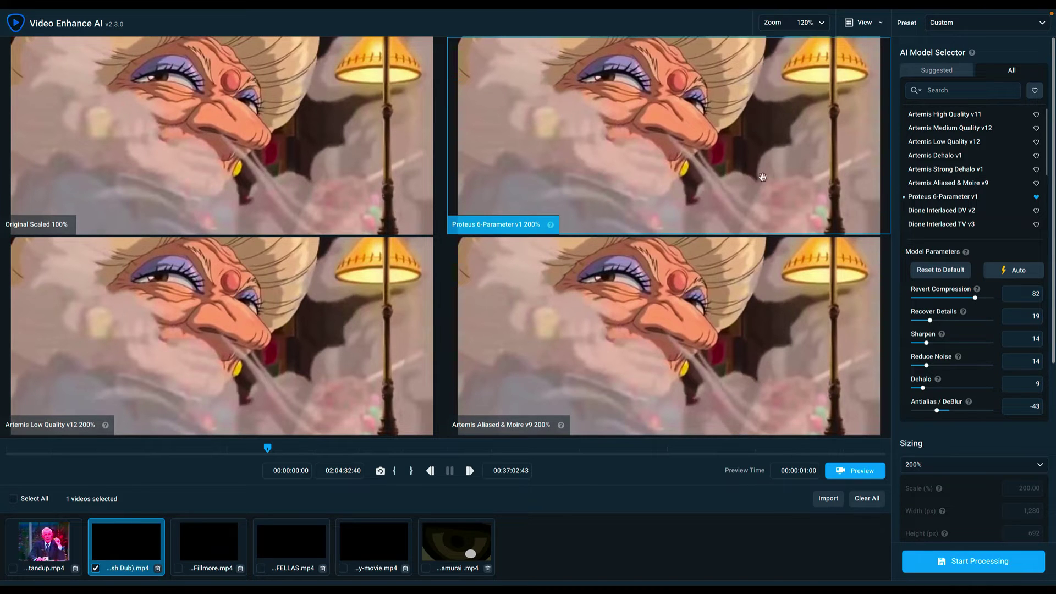
{"action": "left_click", "coordinate": [853, 23]}
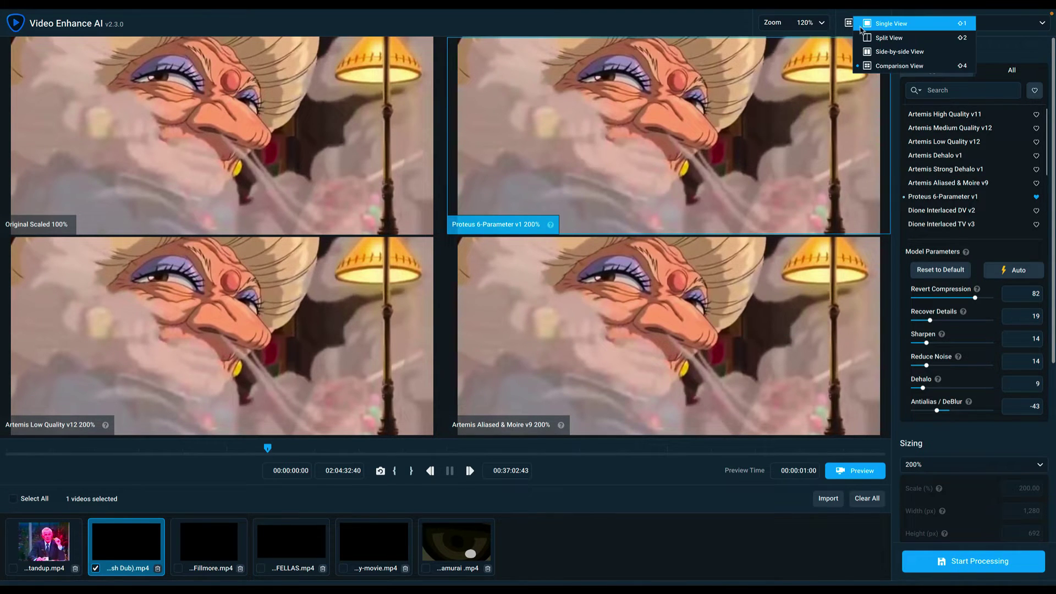
{"action": "left_click", "coordinate": [868, 31]}
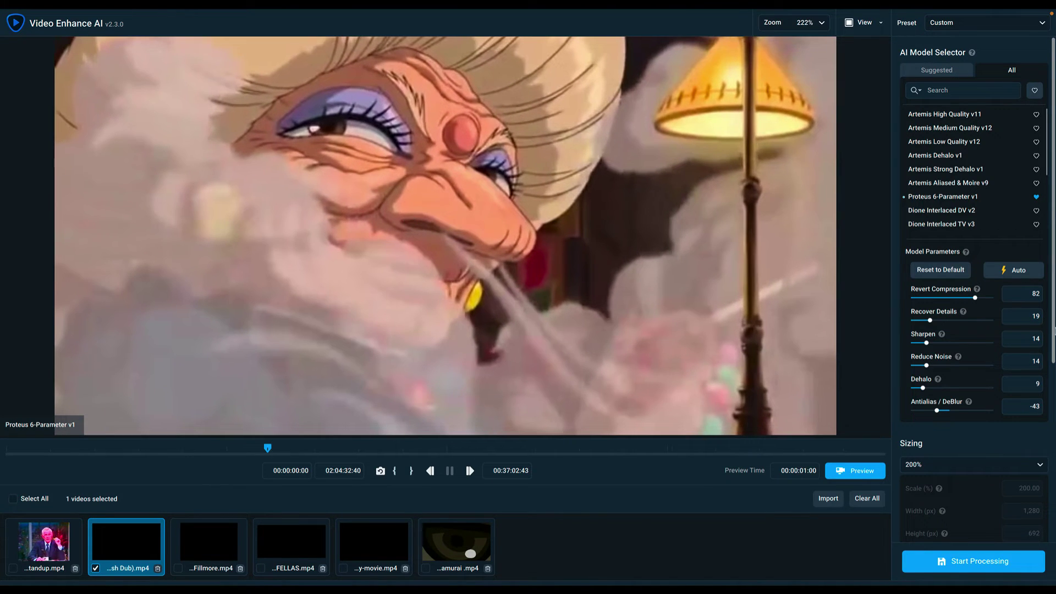
Set Recover Details to 48, preview the animated clip, check the face on a single frame, and exit the preview.
{"action": "left_click_drag", "start_coordinate": [949, 320], "coordinate": [951, 321]}
{"action": "left_click", "coordinate": [860, 472]}
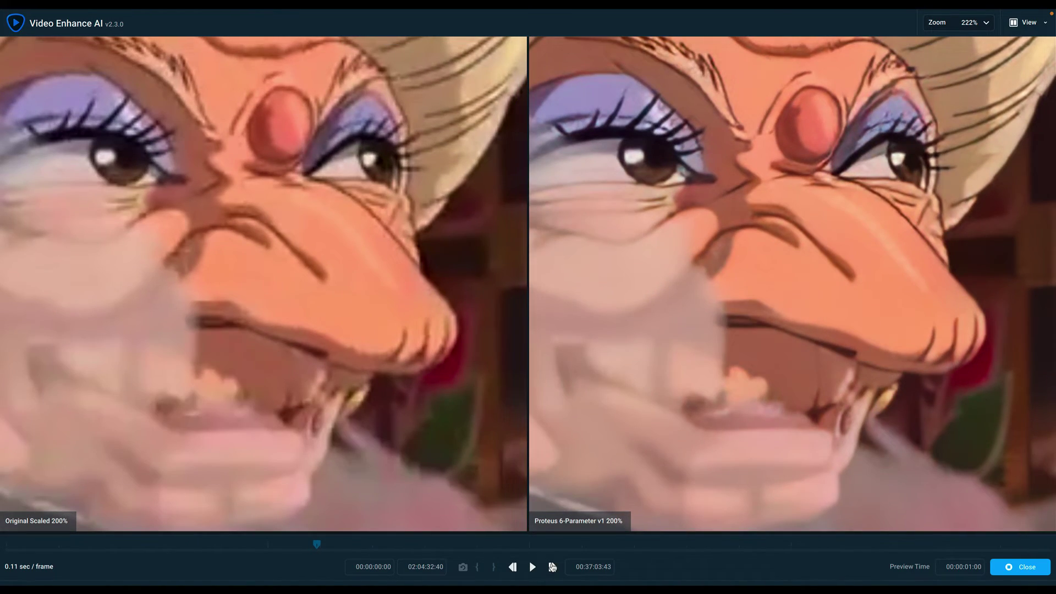
{"action": "left_click", "coordinate": [552, 566]}
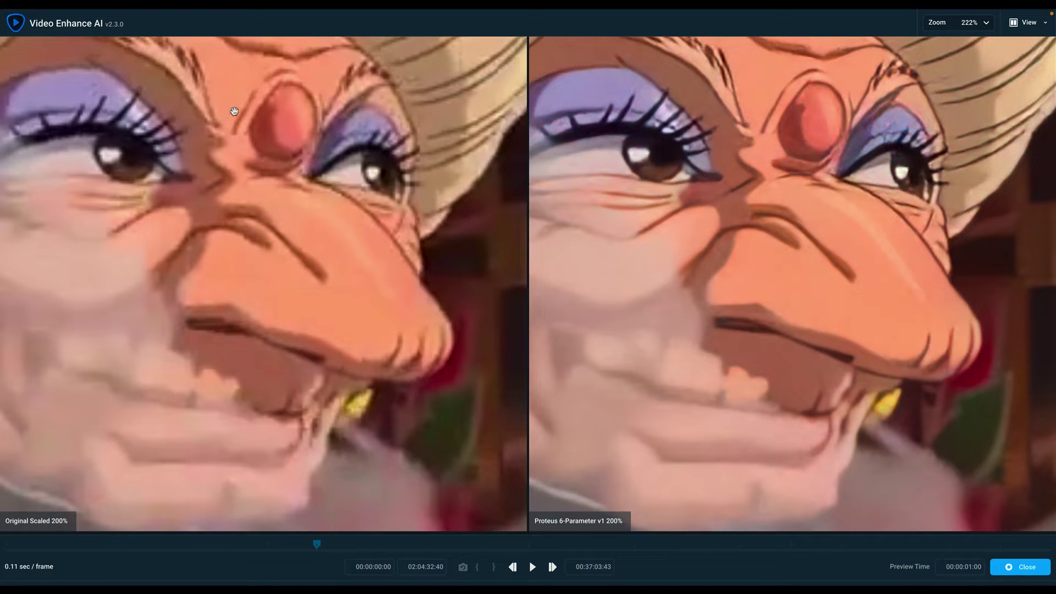
{"action": "left_click", "coordinate": [1020, 567]}
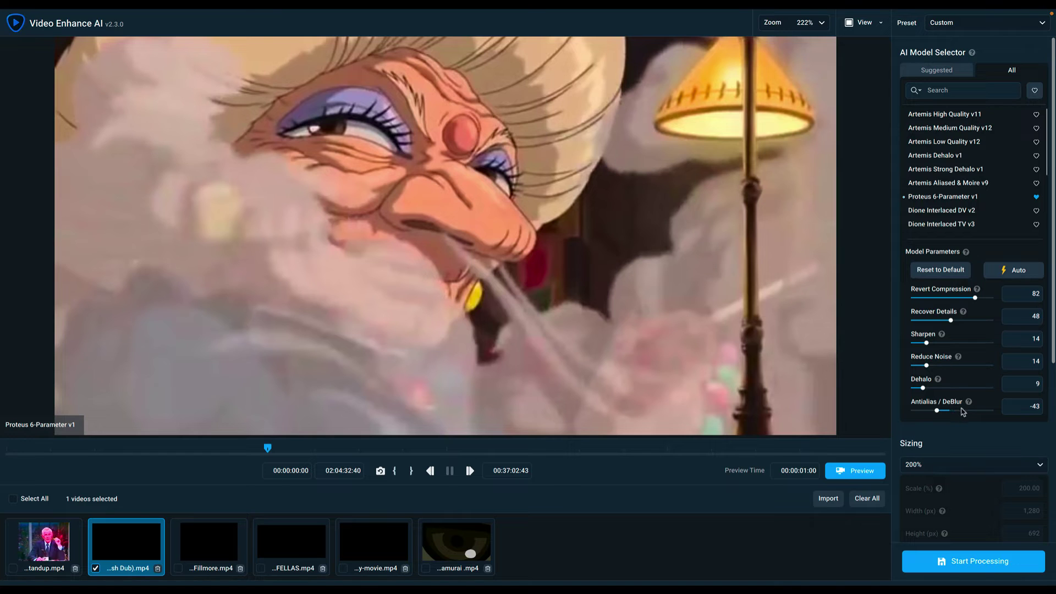
Raise Antialias / DeBlur to a high positive value, preview the animated clip against the original, and exit the preview.
{"action": "mouse_move", "coordinate": [980, 412]}
{"action": "left_mouse_down"}
{"action": "mouse_move", "coordinate": [954, 411]}
{"action": "mouse_move", "coordinate": [985, 420]}
{"action": "left_mouse_up"}
{"action": "mouse_move", "coordinate": [969, 403]}
{"action": "left_click", "coordinate": [862, 472]}
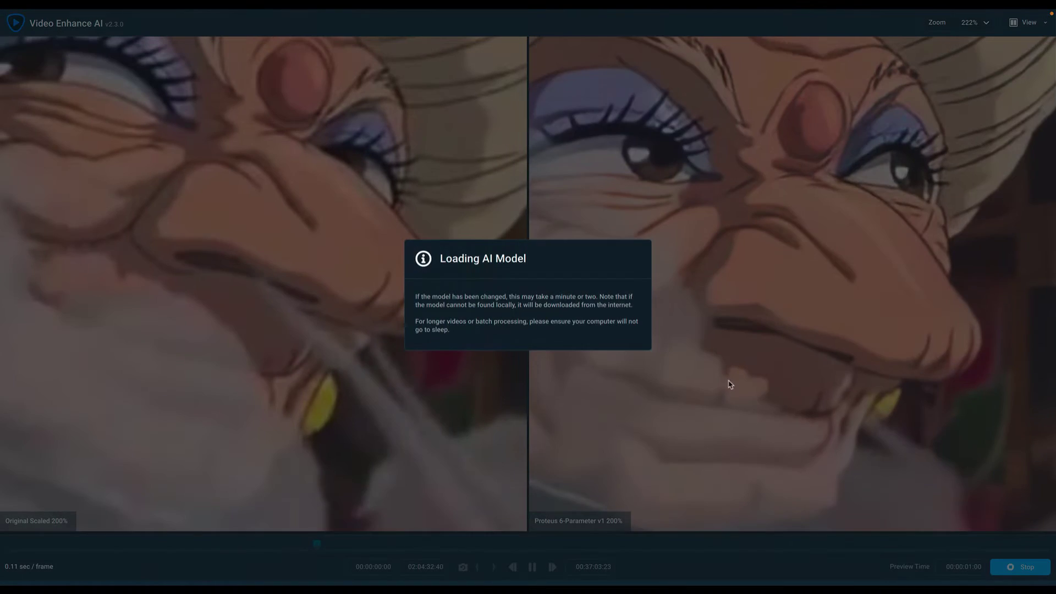
{"action": "scroll", "coordinate": [788, 317], "scroll_direction": "down", "scroll_amount": 3}
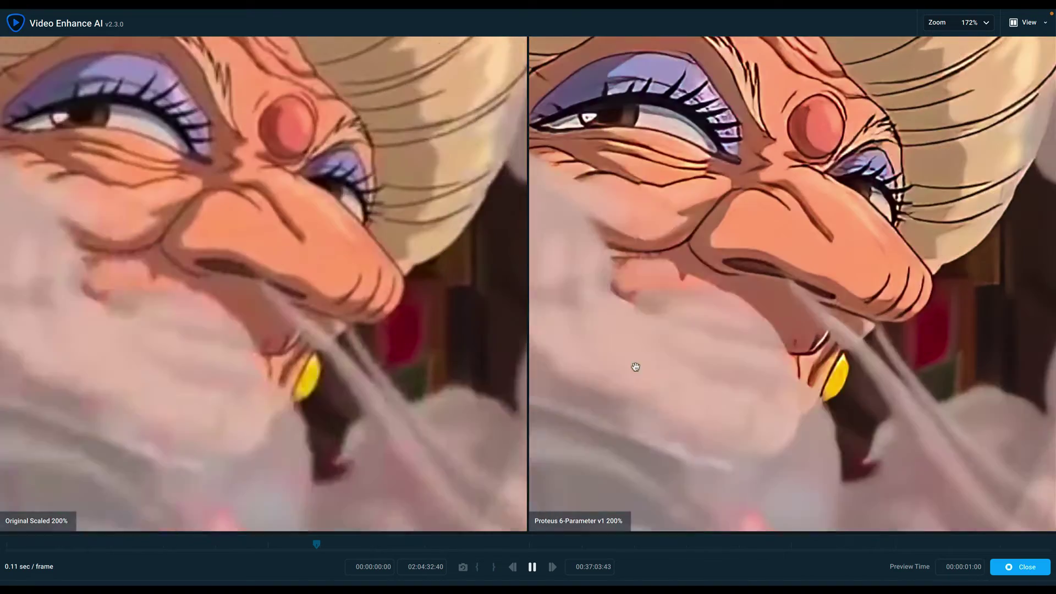
{"action": "scroll", "coordinate": [930, 374], "scroll_direction": "down", "scroll_amount": 1}
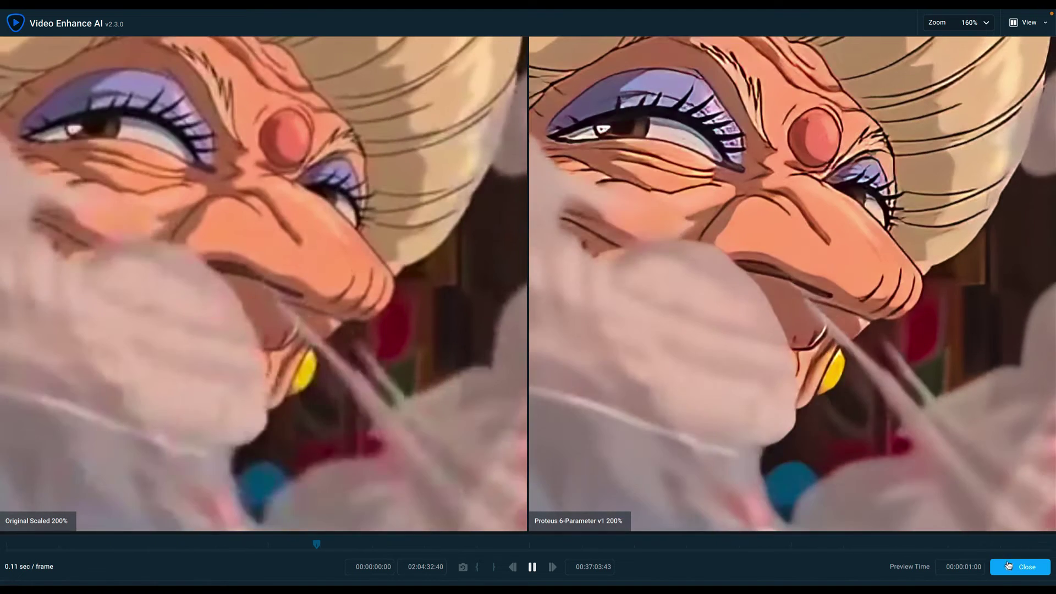
{"action": "left_click", "coordinate": [1019, 566]}
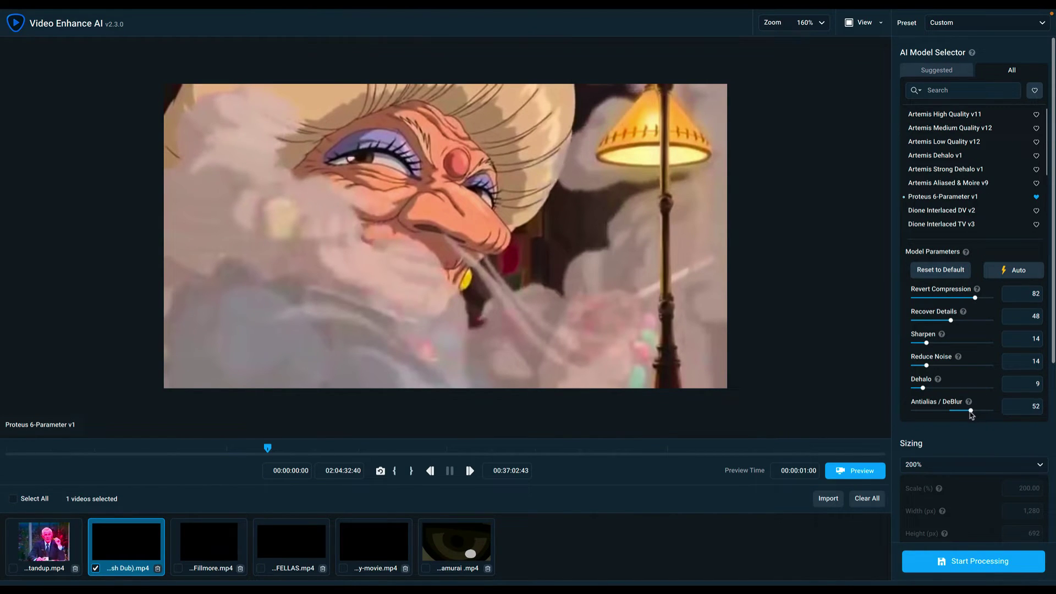
Set Antialias / DeBlur to 43, preview the animated clip beside the original, and exit the preview.
{"action": "left_click", "coordinate": [862, 471]}
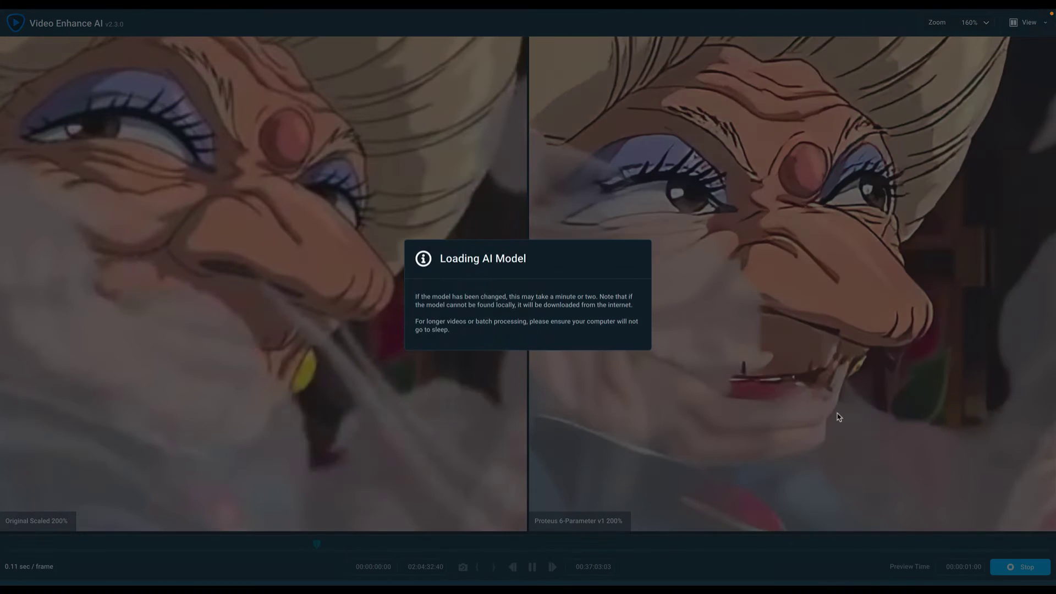
{"action": "scroll", "coordinate": [821, 392], "scroll_direction": "down", "scroll_amount": 1}
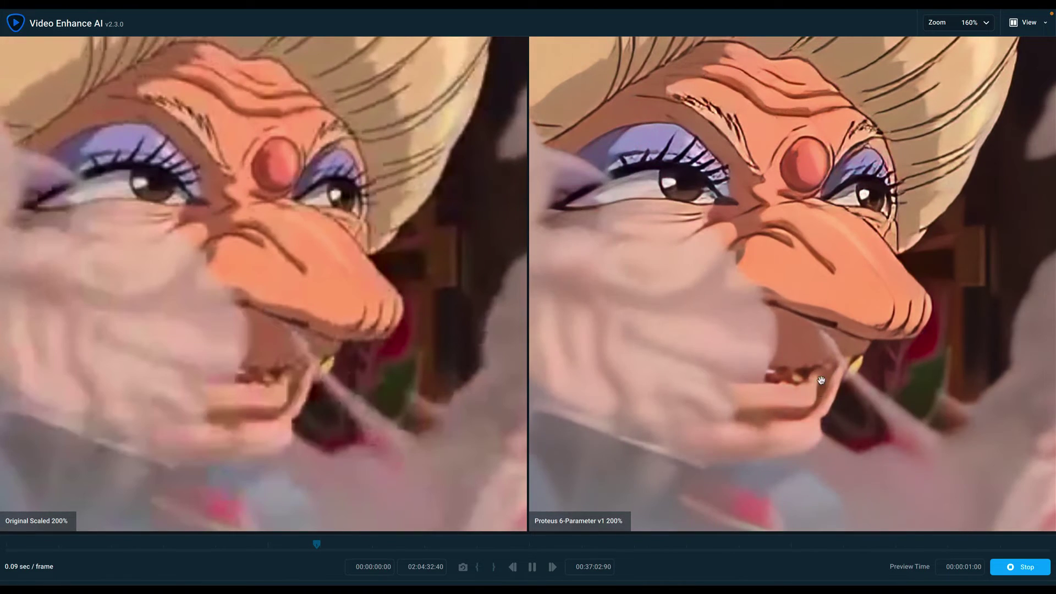
{"action": "scroll", "coordinate": [929, 408], "scroll_direction": "down", "scroll_amount": 1}
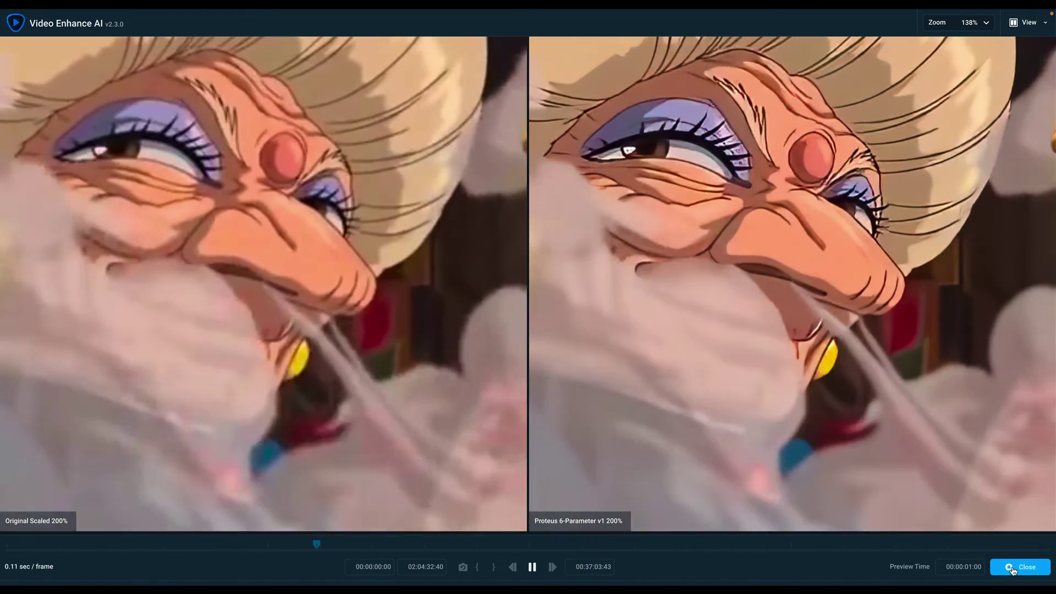
{"action": "left_click", "coordinate": [1021, 567]}
Raise Recover Details close to its maximum and preview the animated clip beside the original at a lower magnification.
{"action": "scroll", "coordinate": [477, 258], "scroll_direction": "up", "scroll_amount": 1}
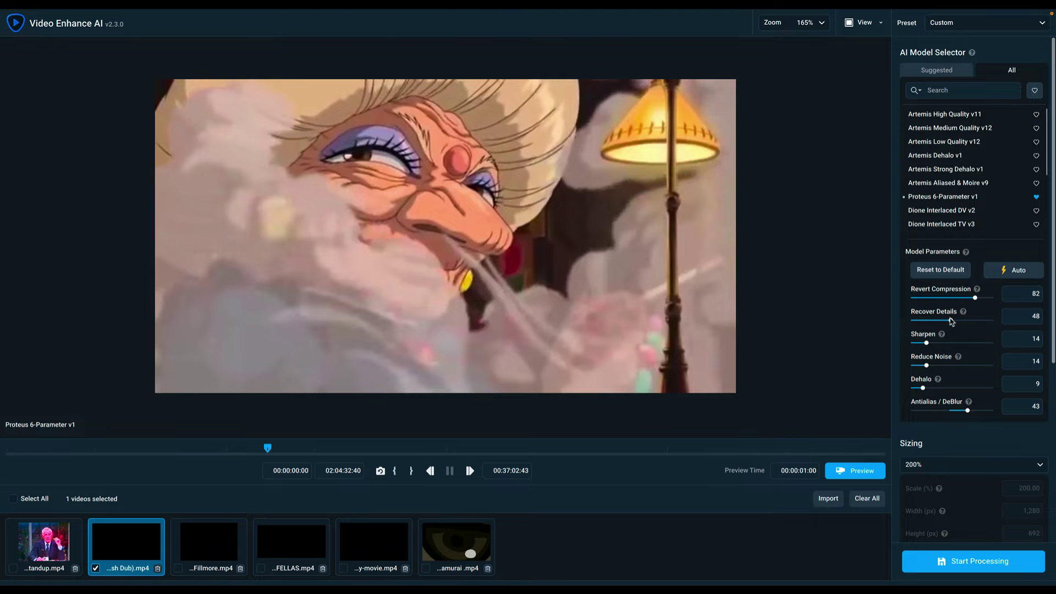
{"action": "left_click_drag", "start_coordinate": [955, 321], "coordinate": [988, 322]}
{"action": "left_click", "coordinate": [862, 472]}
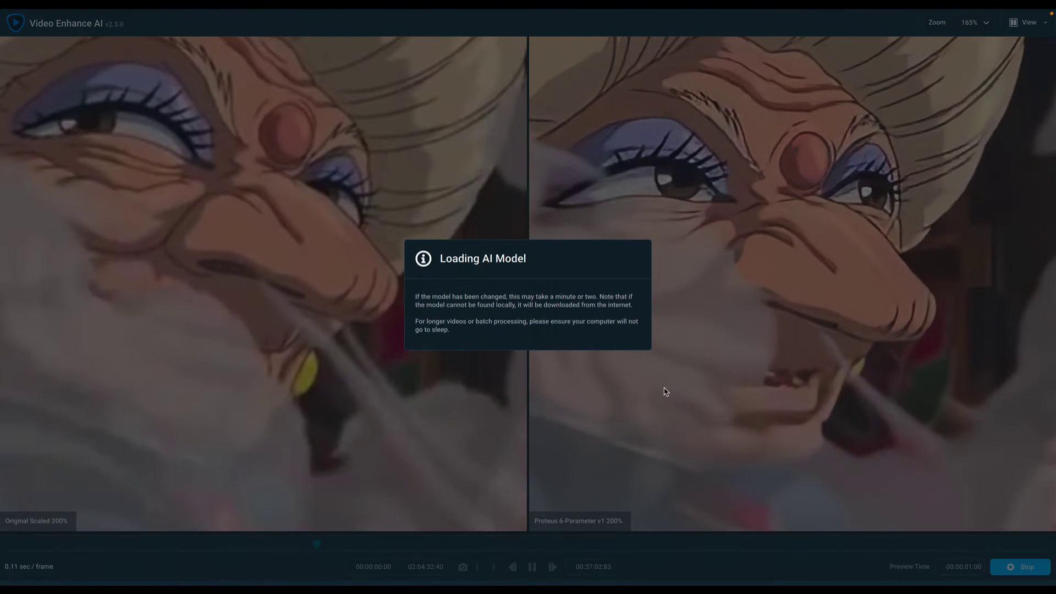
{"action": "scroll", "coordinate": [753, 419], "scroll_direction": "down", "scroll_amount": 4}
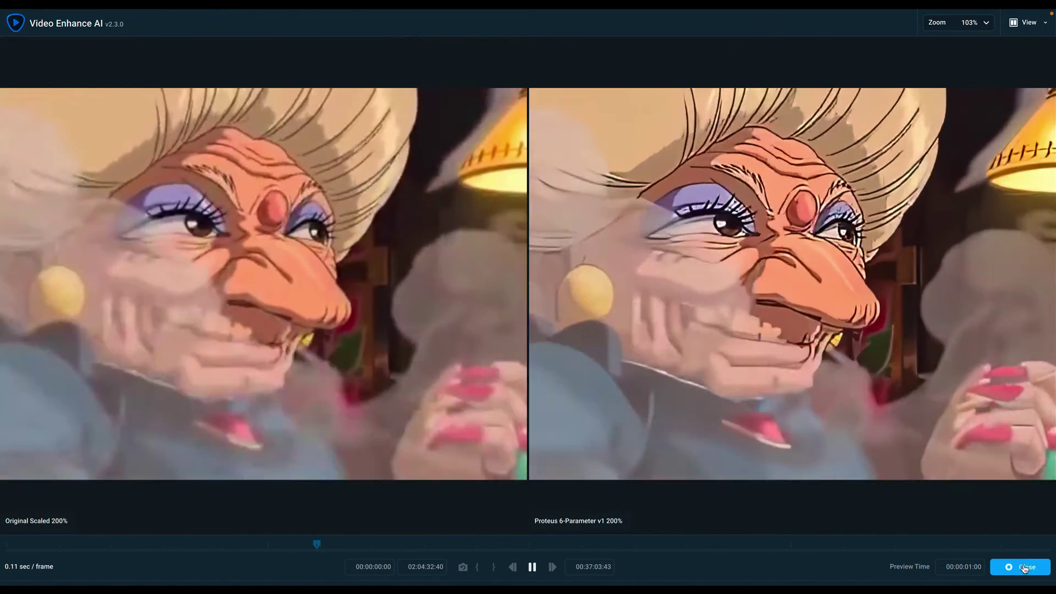
Exit the preview, move the animated clip to 01:05:43:26, preview it there beside the original at higher magnification, and exit again.
{"action": "left_click", "coordinate": [1036, 562]}
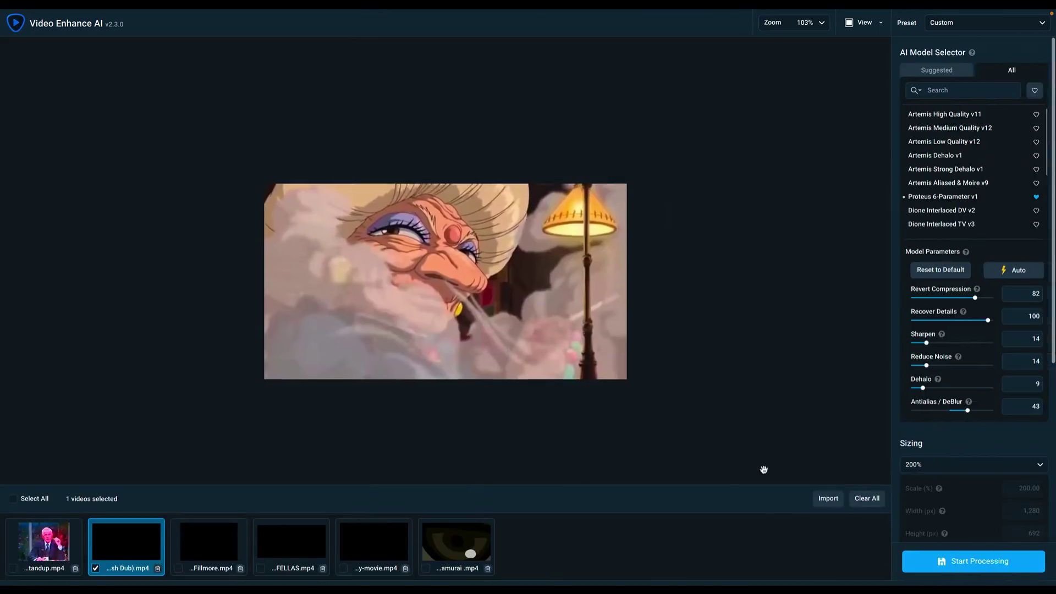
{"action": "left_click", "coordinate": [435, 454]}
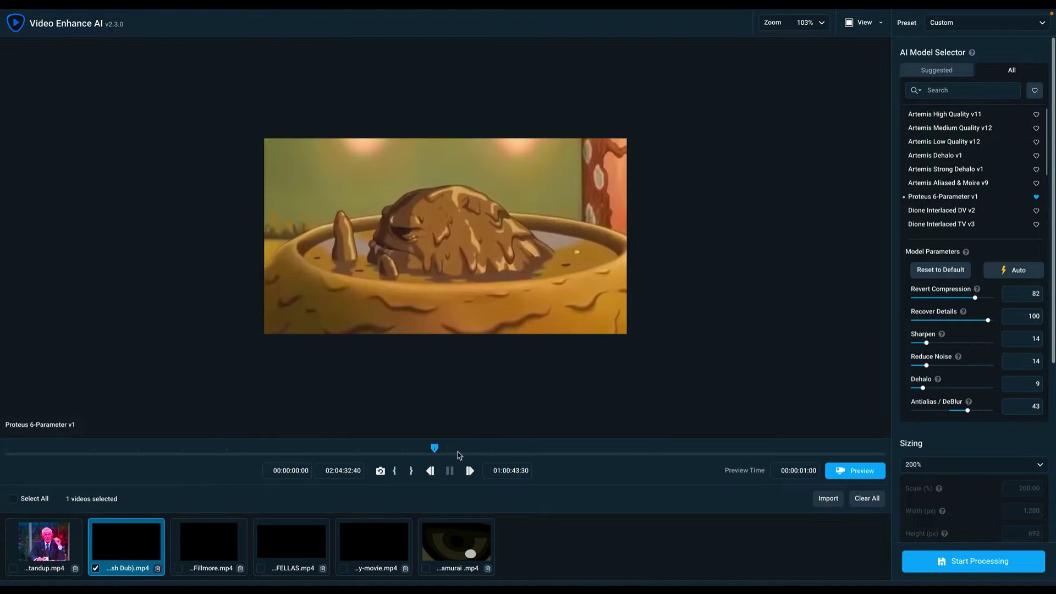
{"action": "left_click", "coordinate": [470, 453]}
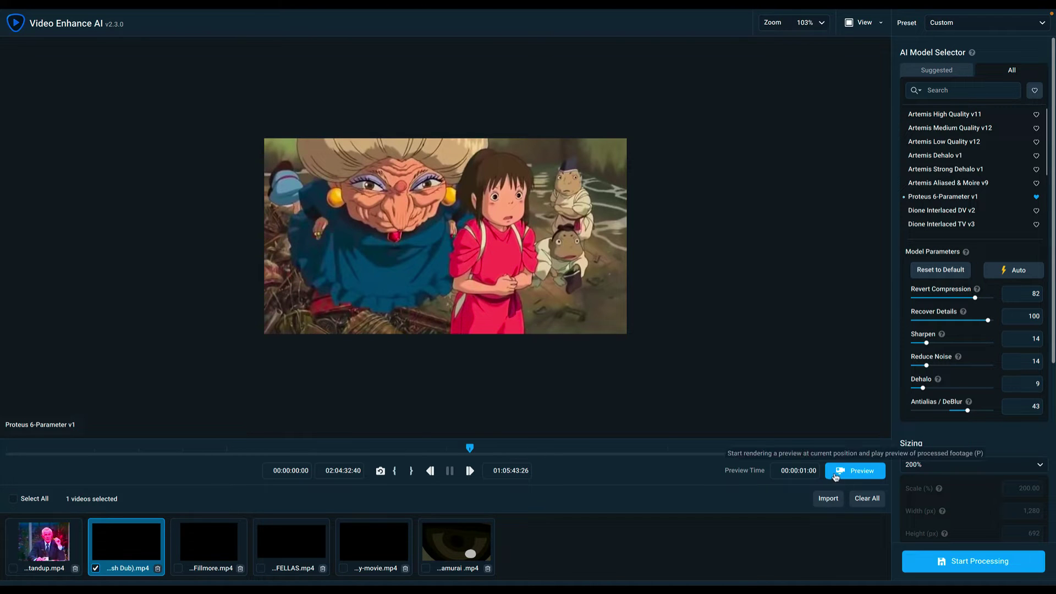
{"action": "left_click", "coordinate": [835, 476]}
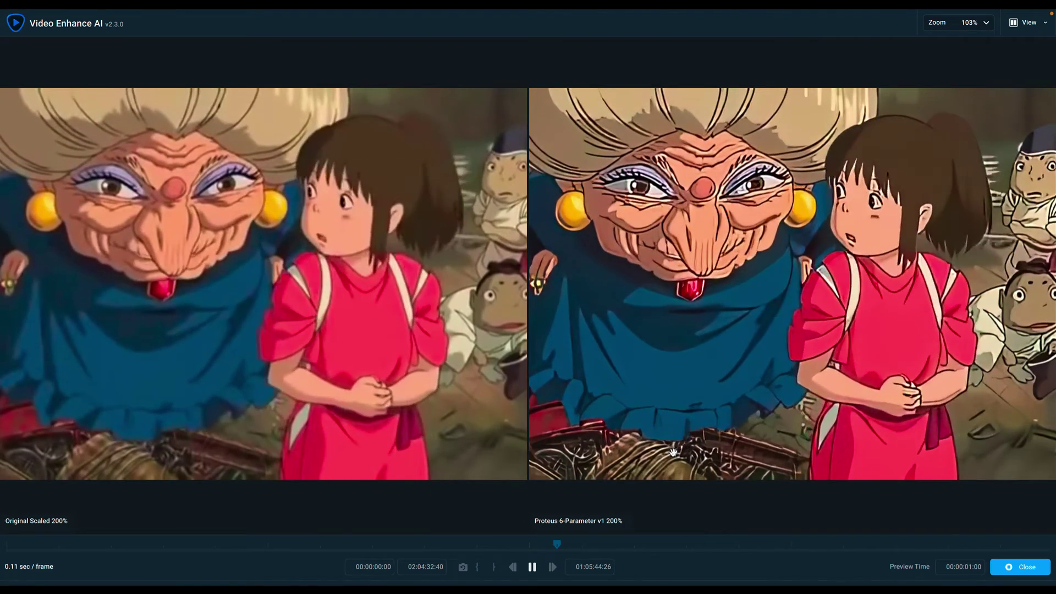
{"action": "scroll", "coordinate": [641, 453], "scroll_direction": "up", "scroll_amount": 3}
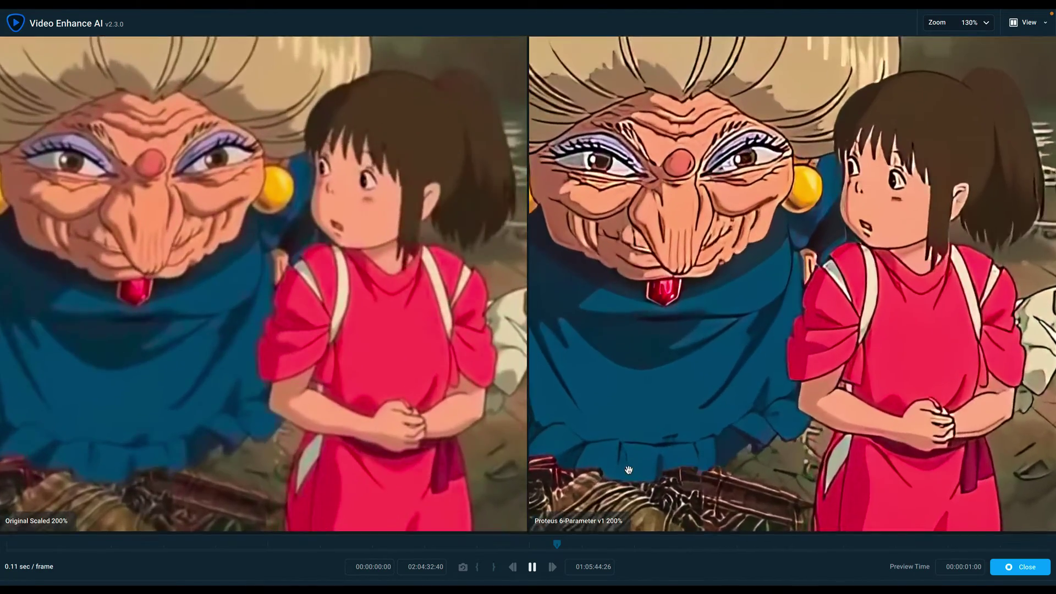
{"action": "scroll", "coordinate": [703, 368], "scroll_direction": "up", "scroll_amount": 1}
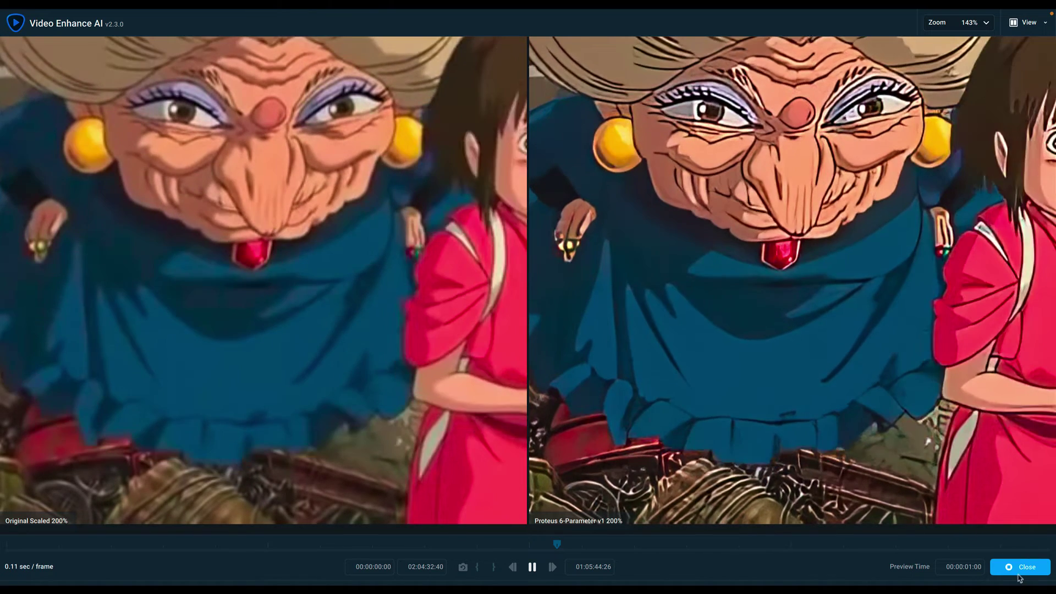
{"action": "left_click", "coordinate": [993, 563]}
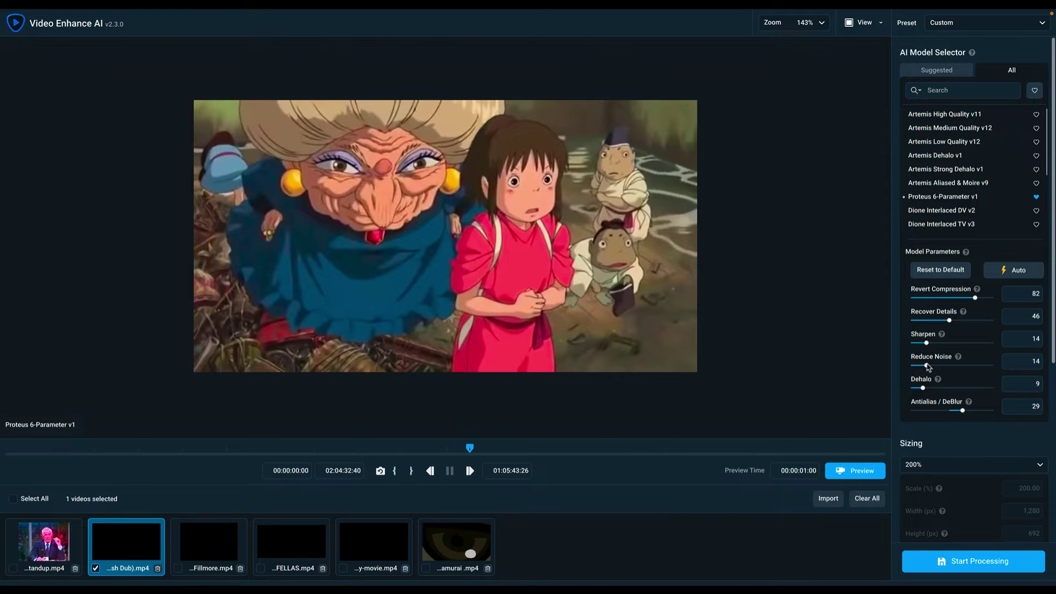
Set Recover Details to 46, Antialias / DeBlur to 29, Reduce Noise to 6 and Dehalo to its maximum, preview the clip, and exit the preview.
{"action": "scroll", "coordinate": [591, 274], "scroll_direction": "up", "scroll_amount": 3}
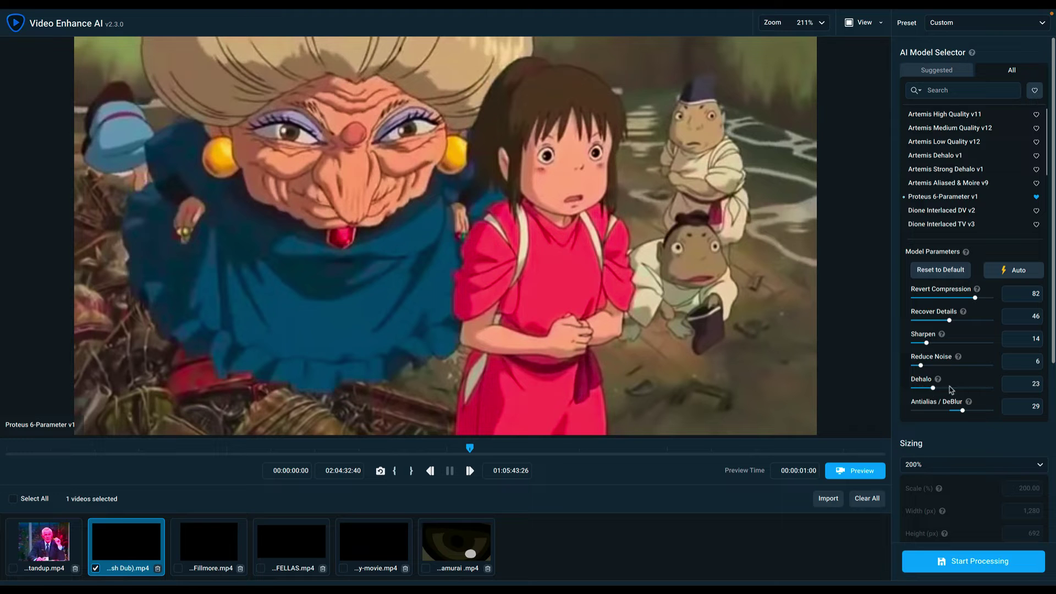
{"action": "left_click_drag", "start_coordinate": [933, 388], "coordinate": [992, 389]}
{"action": "left_click", "coordinate": [881, 476]}
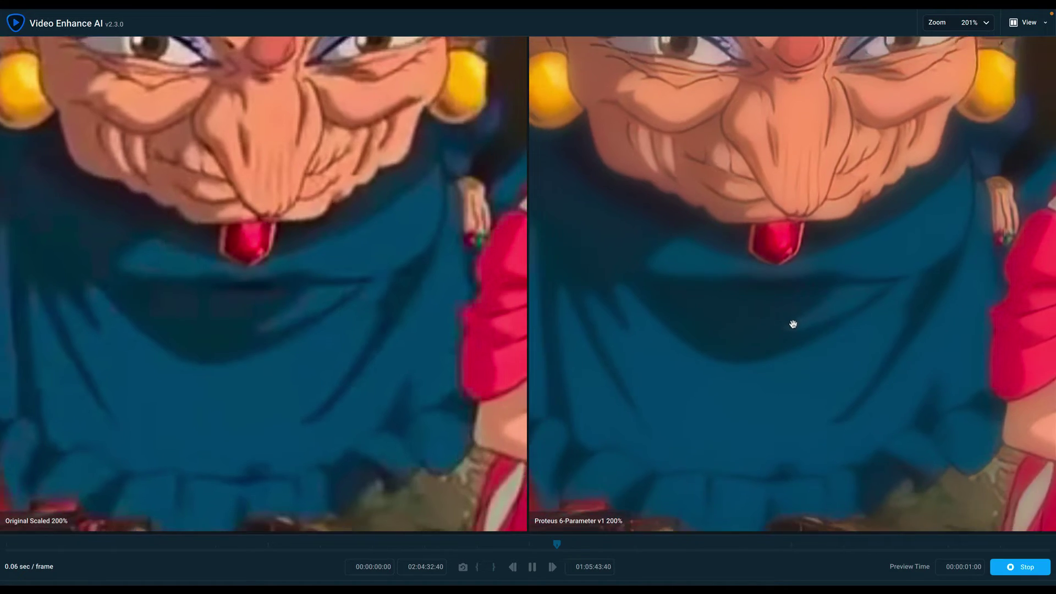
{"action": "scroll", "coordinate": [793, 324], "scroll_direction": "down", "scroll_amount": 3}
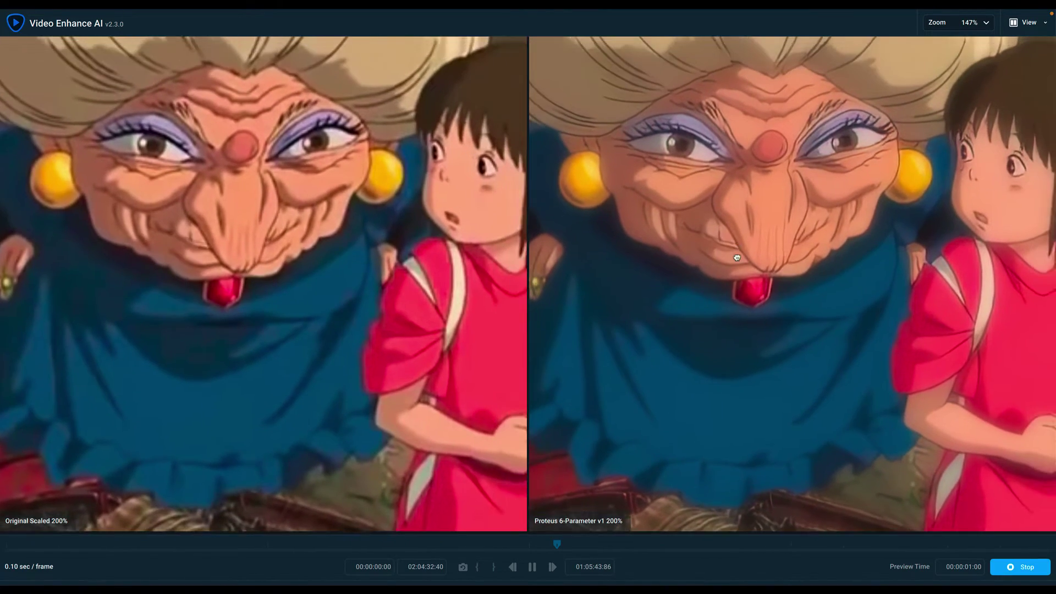
{"action": "scroll", "coordinate": [752, 237], "scroll_direction": "down", "scroll_amount": 2}
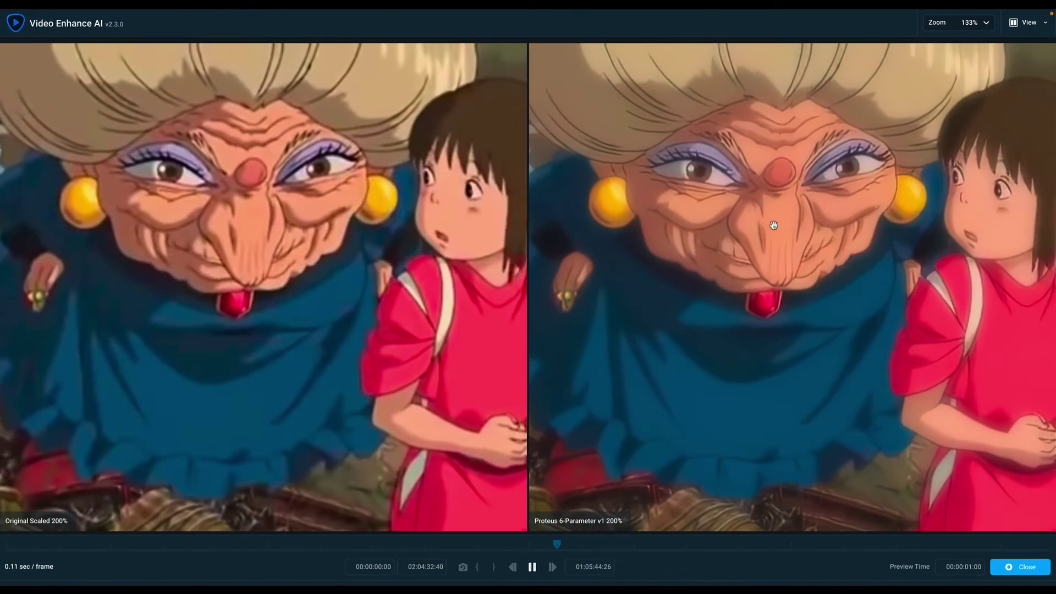
{"action": "scroll", "coordinate": [753, 220], "scroll_direction": "down", "scroll_amount": 2}
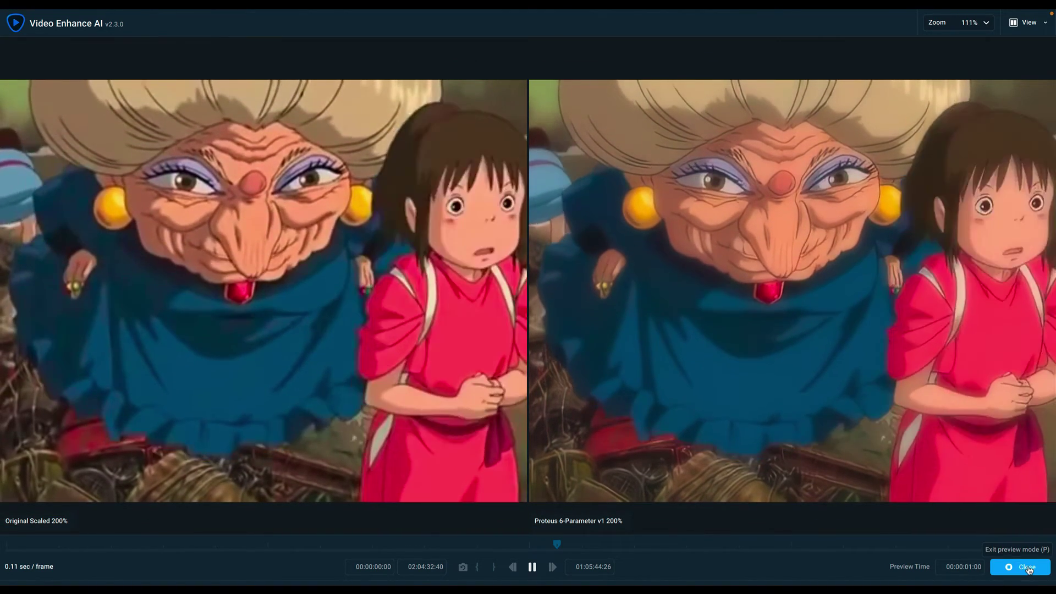
{"action": "left_click", "coordinate": [1027, 568]}
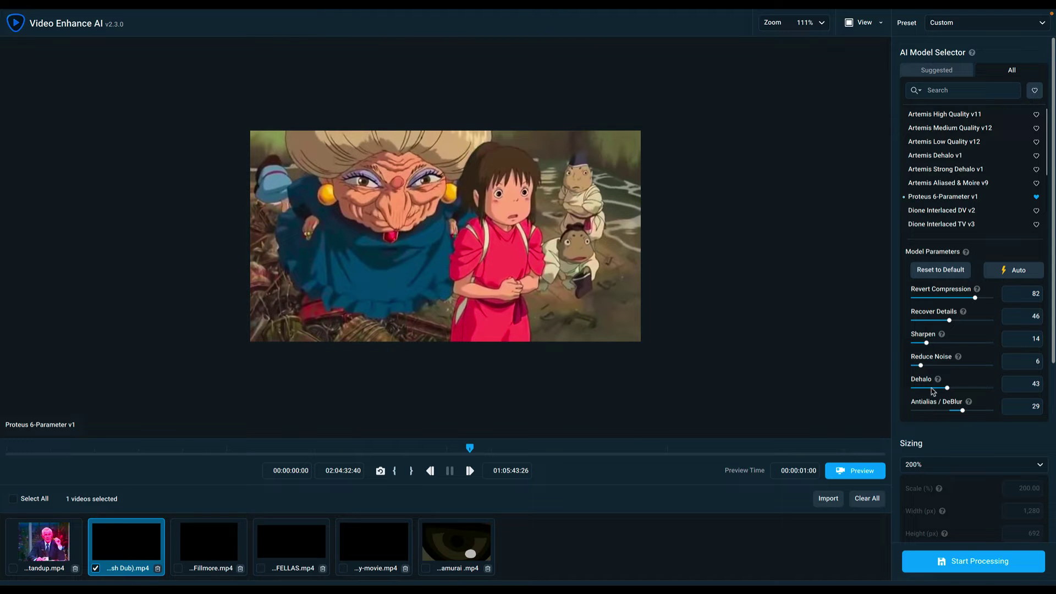
Lower Dehalo to 17, preview the clip, compare the characters with the original, and exit the preview.
{"action": "left_click", "coordinate": [882, 467]}
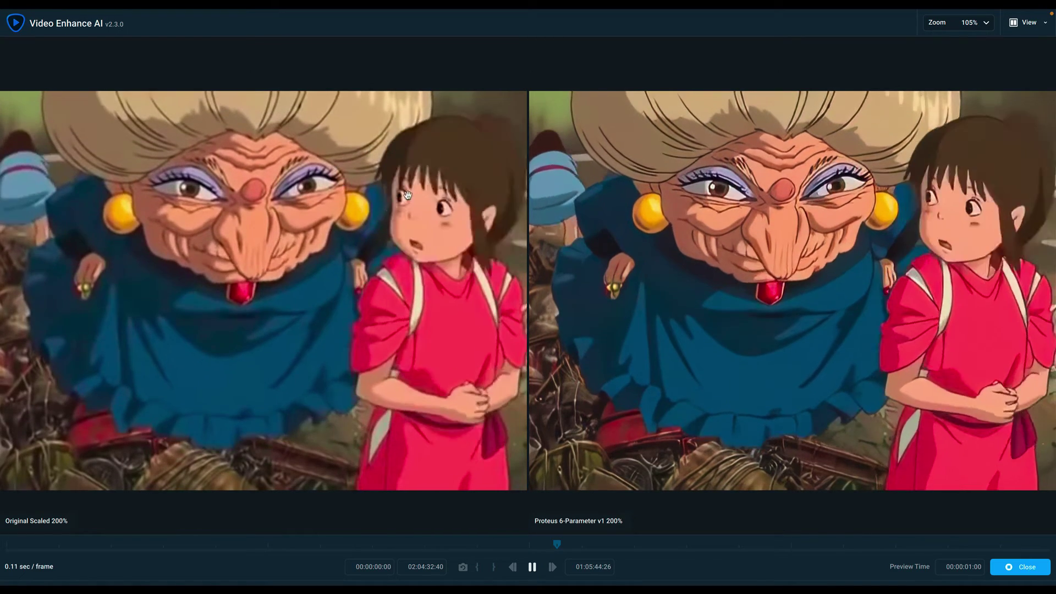
{"action": "scroll", "coordinate": [960, 238], "scroll_direction": "down", "scroll_amount": 2}
{"action": "scroll", "coordinate": [960, 238], "scroll_direction": "up", "scroll_amount": 1}
{"action": "left_click_drag", "start_coordinate": [960, 237], "coordinate": [840, 218]}
{"action": "scroll", "coordinate": [840, 218], "scroll_direction": "up", "scroll_amount": 1}
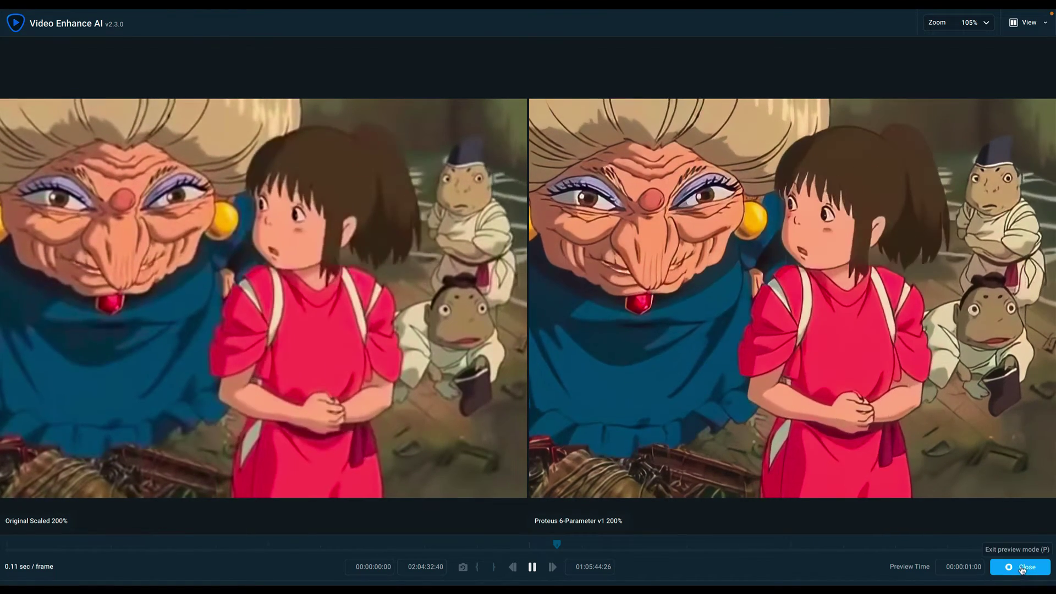
{"action": "left_click", "coordinate": [1027, 570]}
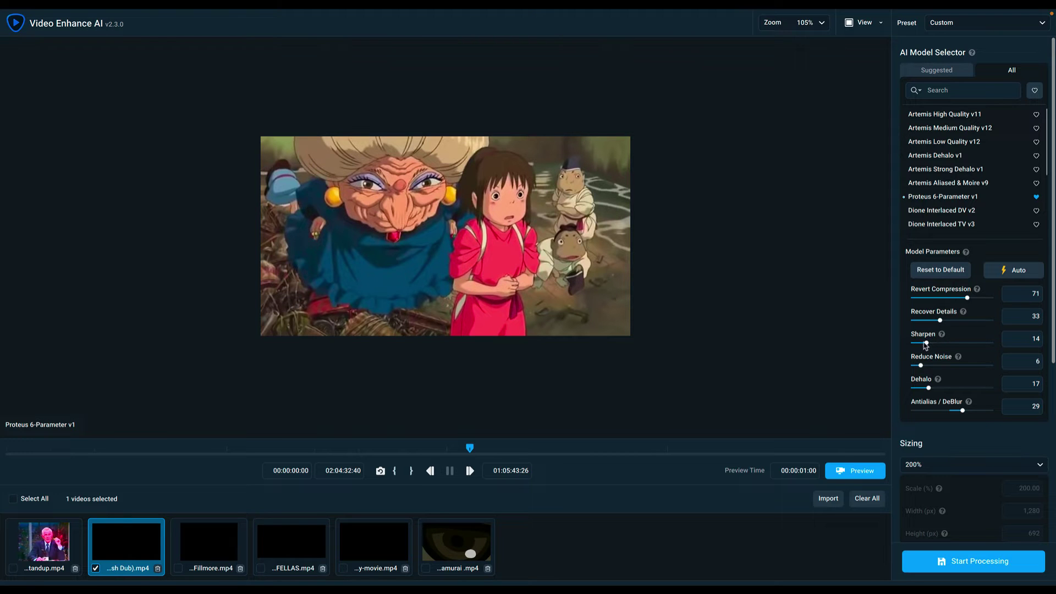
Set Revert Compression to 71, Recover Details to 33, Sharpen to 7 and Antialias / DeBlur to 40, previewing the animated clip between adjustments.
{"action": "left_click", "coordinate": [861, 477]}
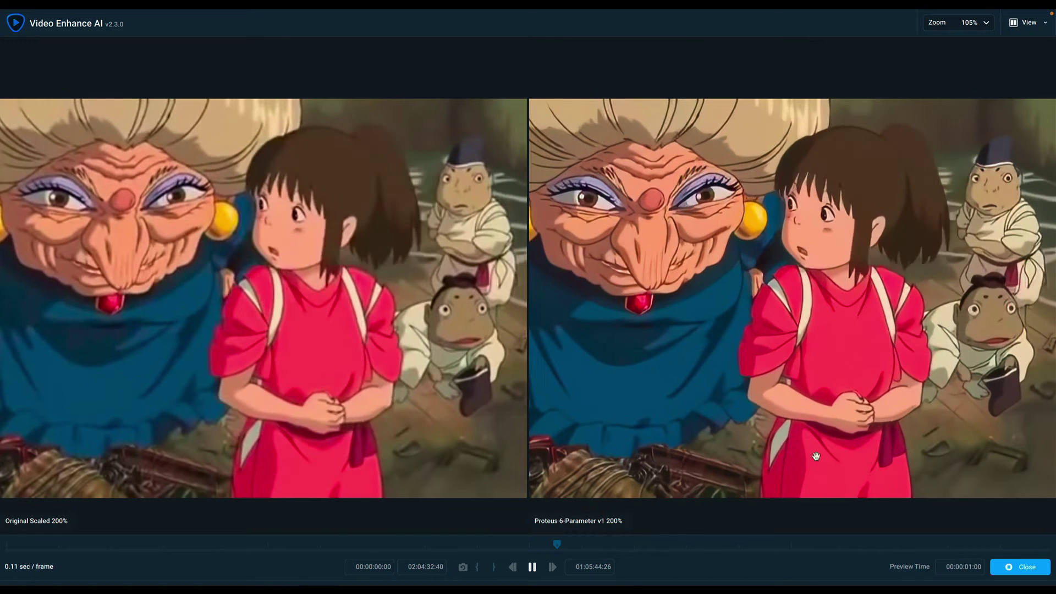
{"action": "left_click", "coordinate": [1021, 567]}
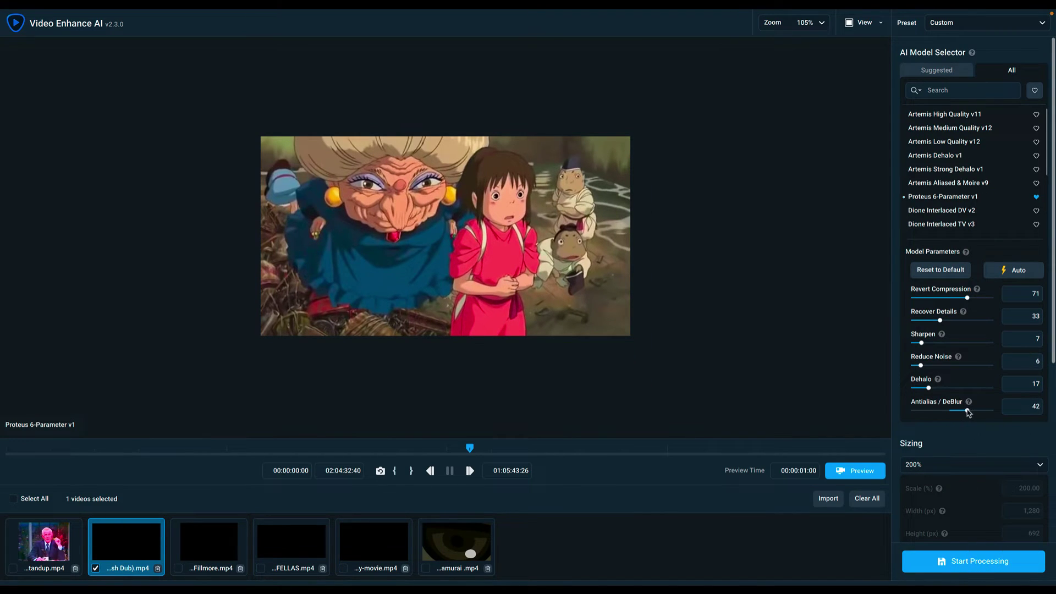
{"action": "left_click", "coordinate": [852, 471]}
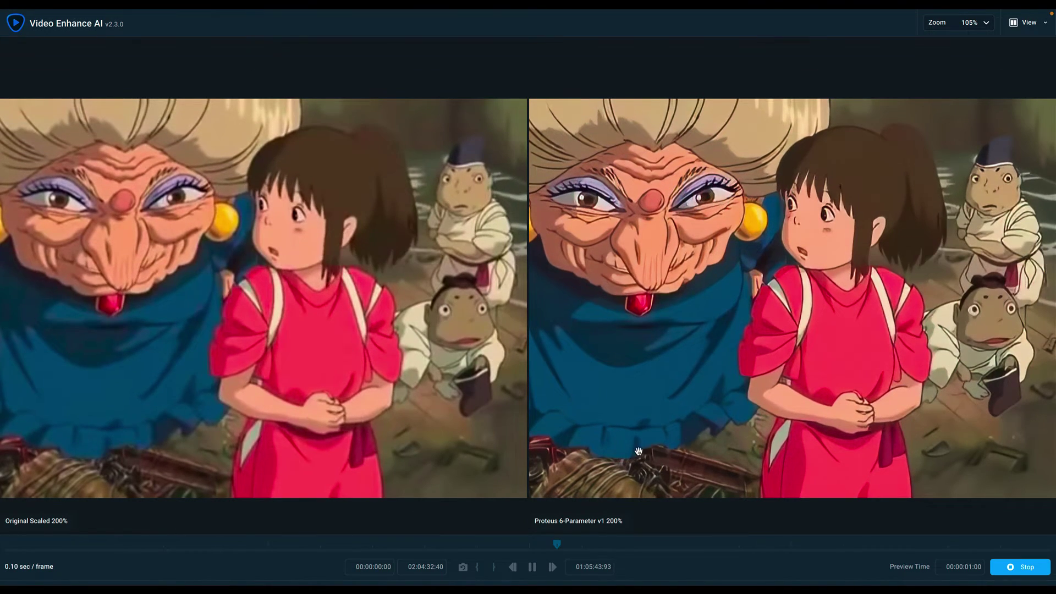
{"action": "left_click", "coordinate": [1027, 567]}
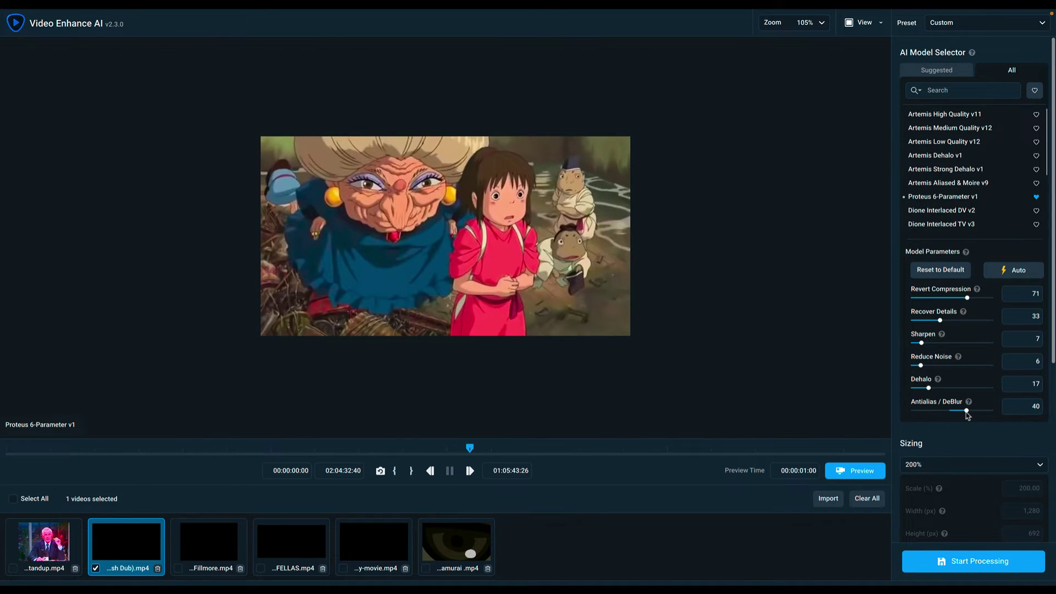
Select the Artemis High Quality v11 model, preview the animated clip at 00:41:42:90 beside the original at several magnifications, and exit the preview.
{"action": "mouse_move", "coordinate": [935, 201]}
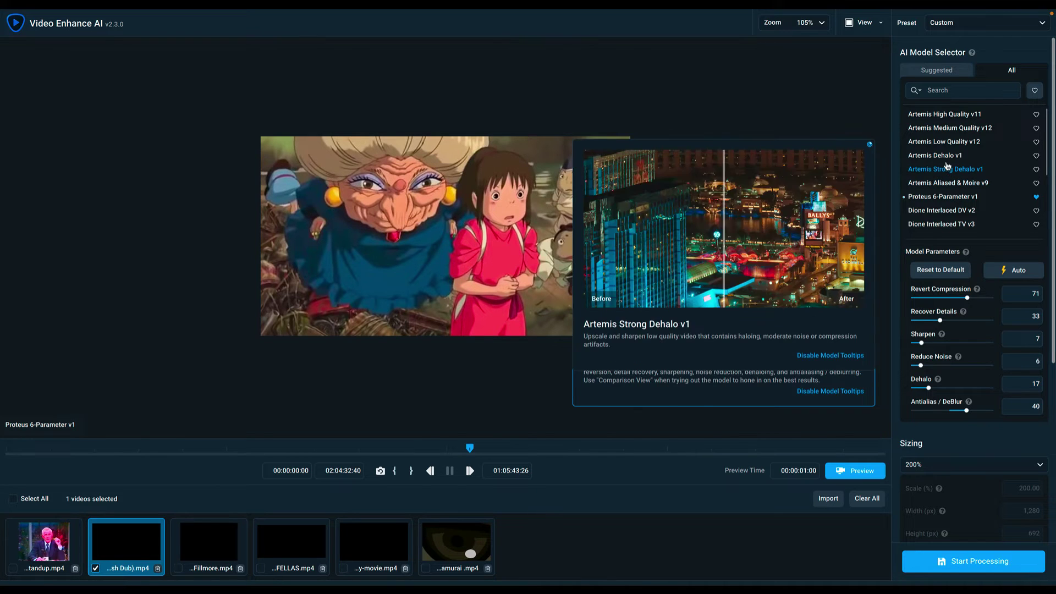
{"action": "mouse_move", "coordinate": [947, 160]}
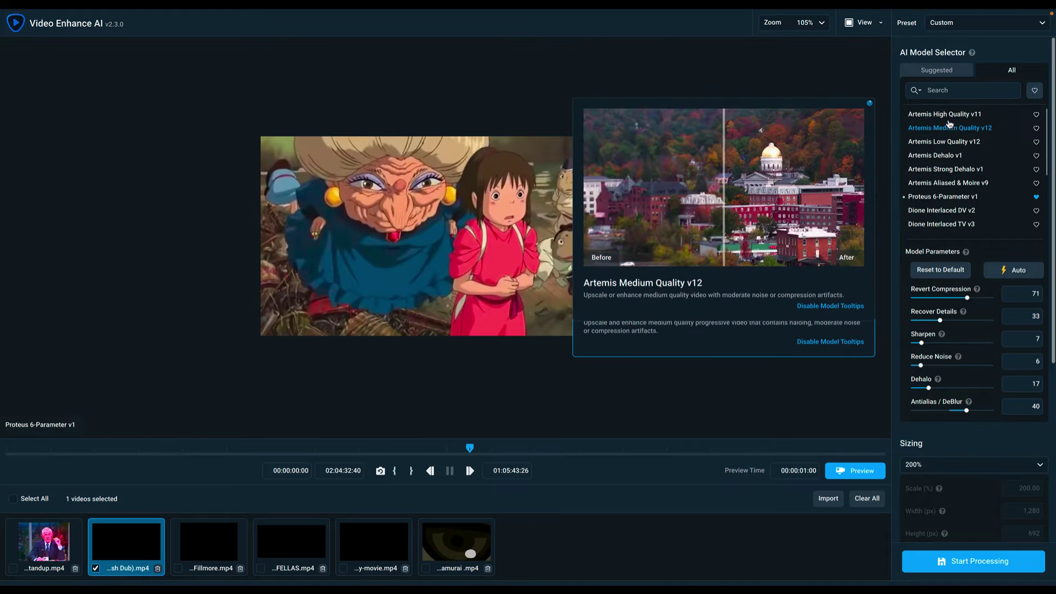
{"action": "mouse_move", "coordinate": [949, 121]}
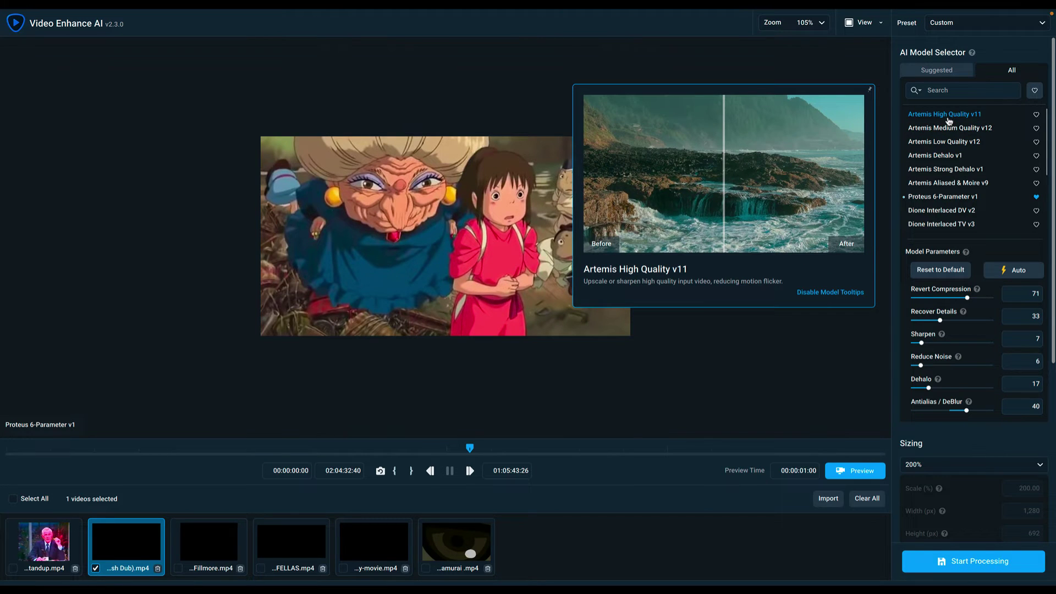
{"action": "left_click", "coordinate": [949, 120]}
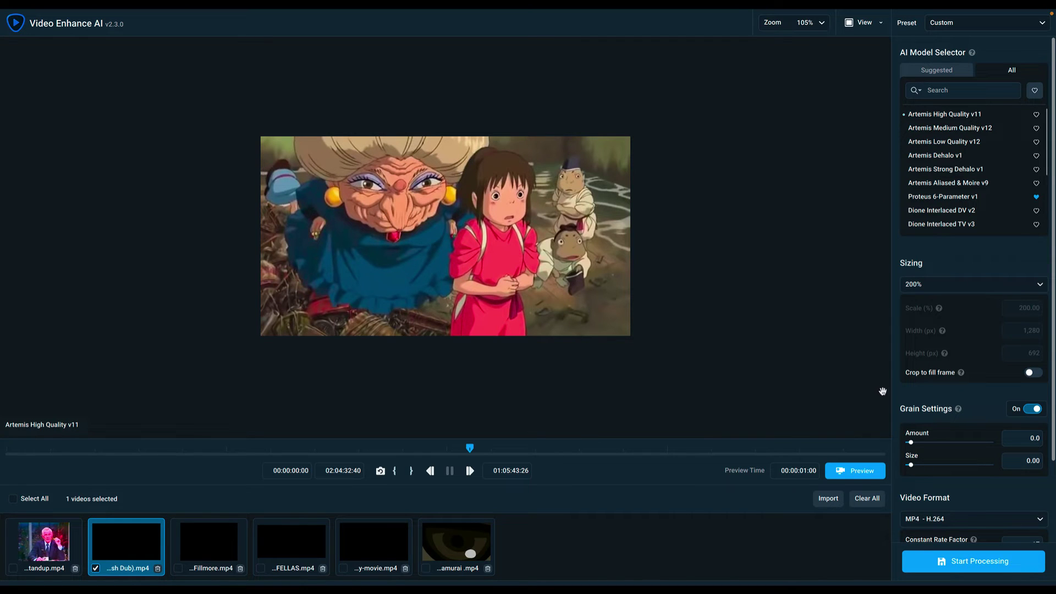
{"action": "scroll", "coordinate": [466, 295], "scroll_direction": "up", "scroll_amount": 5}
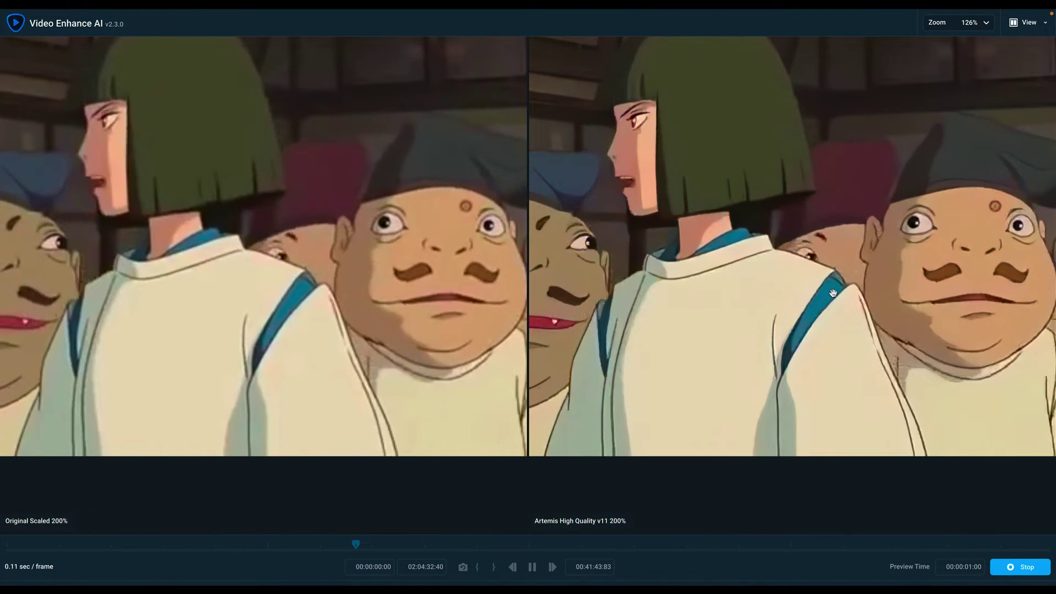
{"action": "scroll", "coordinate": [833, 303], "scroll_direction": "down", "scroll_amount": 2}
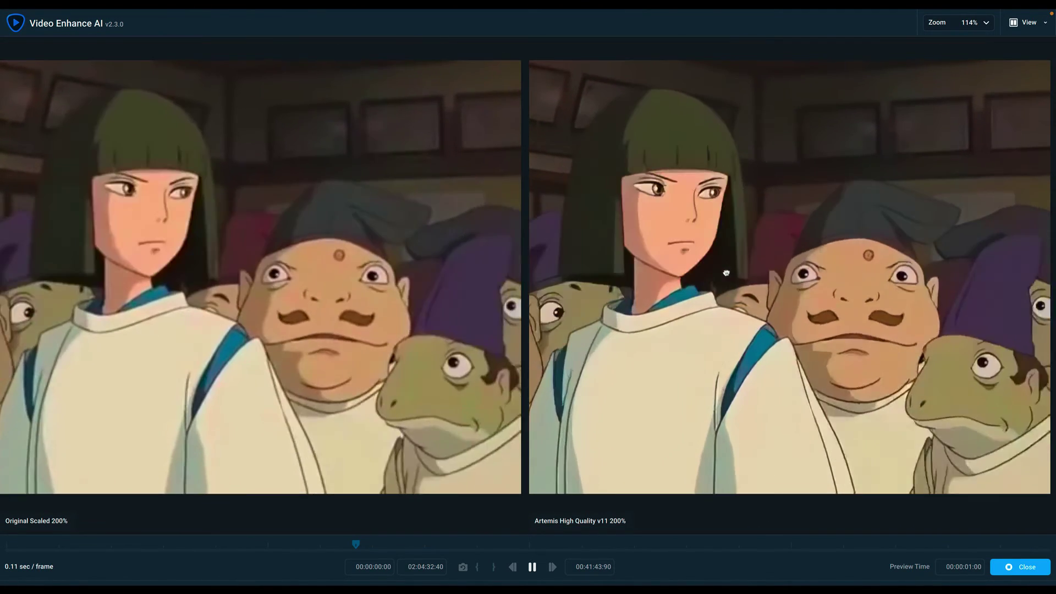
{"action": "scroll", "coordinate": [751, 302], "scroll_direction": "down", "scroll_amount": 2}
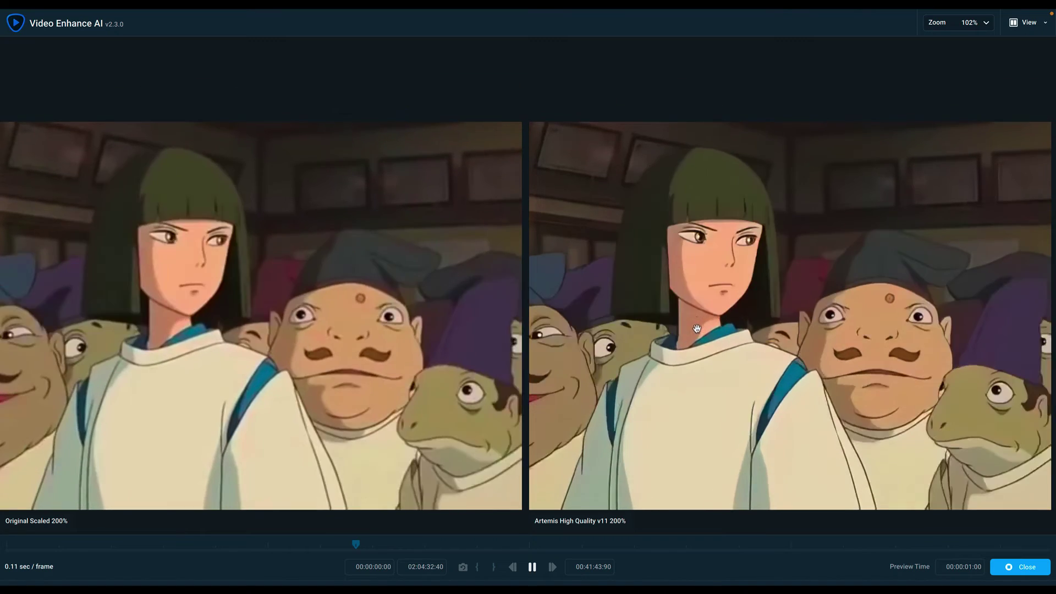
{"action": "scroll", "coordinate": [734, 352], "scroll_direction": "down", "scroll_amount": 4}
{"action": "scroll", "coordinate": [735, 353], "scroll_direction": "down", "scroll_amount": 1}
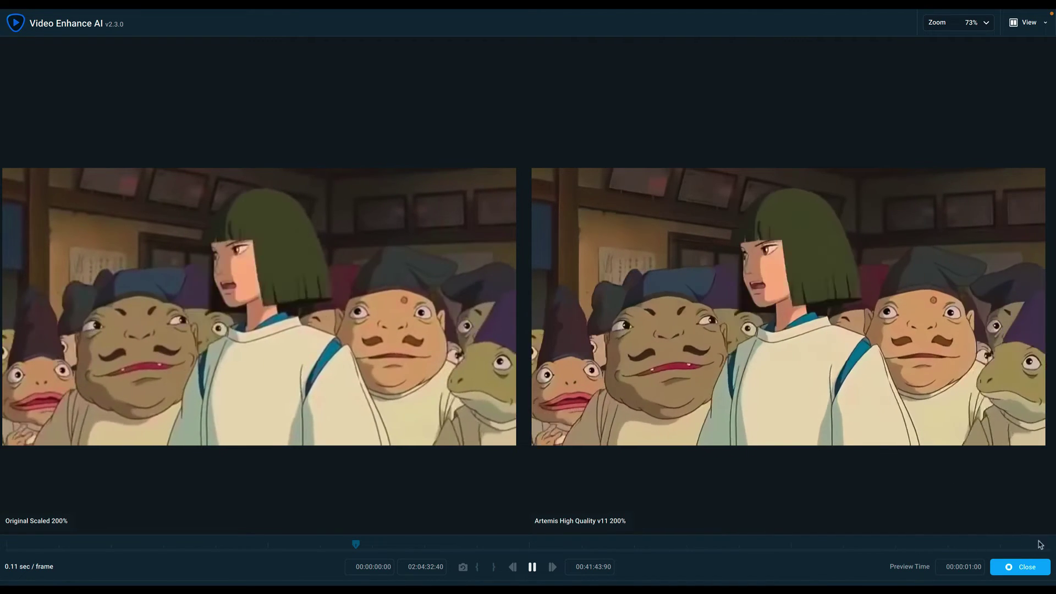
{"action": "left_click", "coordinate": [1025, 566]}
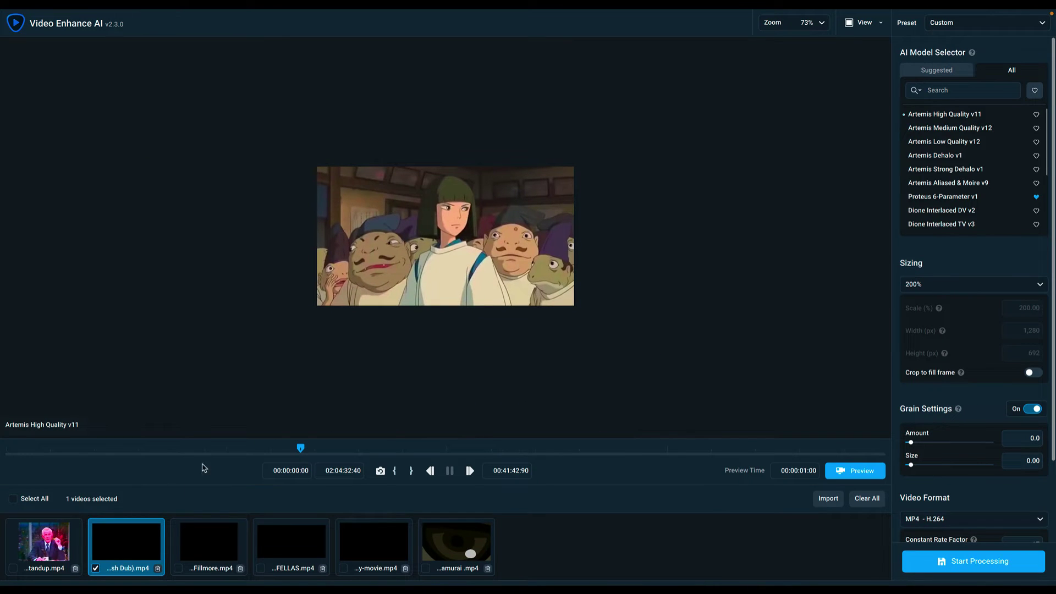
Check the standup clip, switch to the Fillmore clip, select the Dione Interlaced Dehalo v1 model, and preview it beside the original.
{"action": "left_click", "coordinate": [53, 541]}
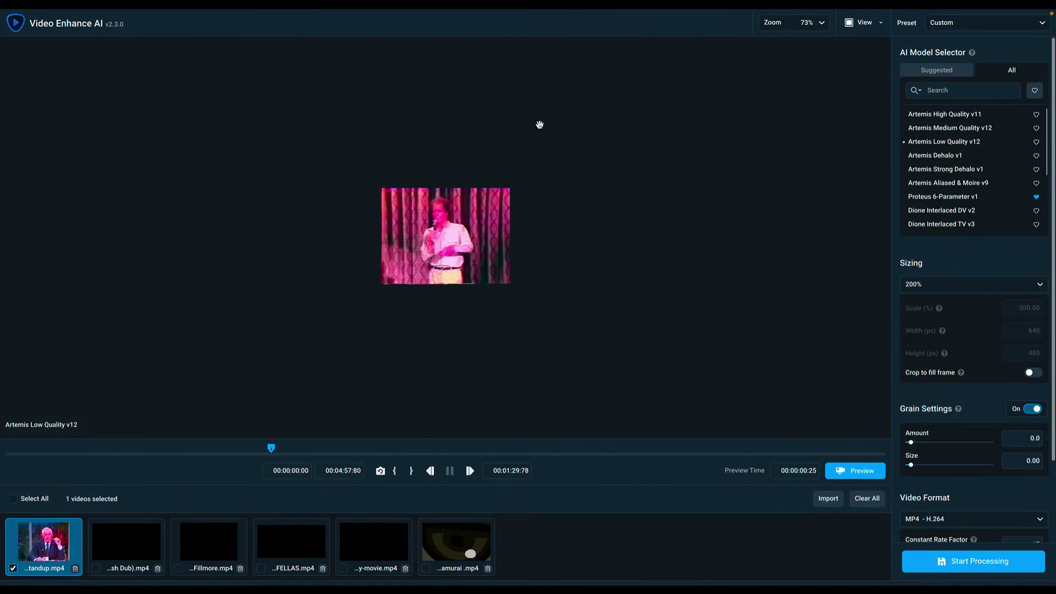
{"action": "scroll", "coordinate": [539, 124], "scroll_direction": "up", "scroll_amount": 3}
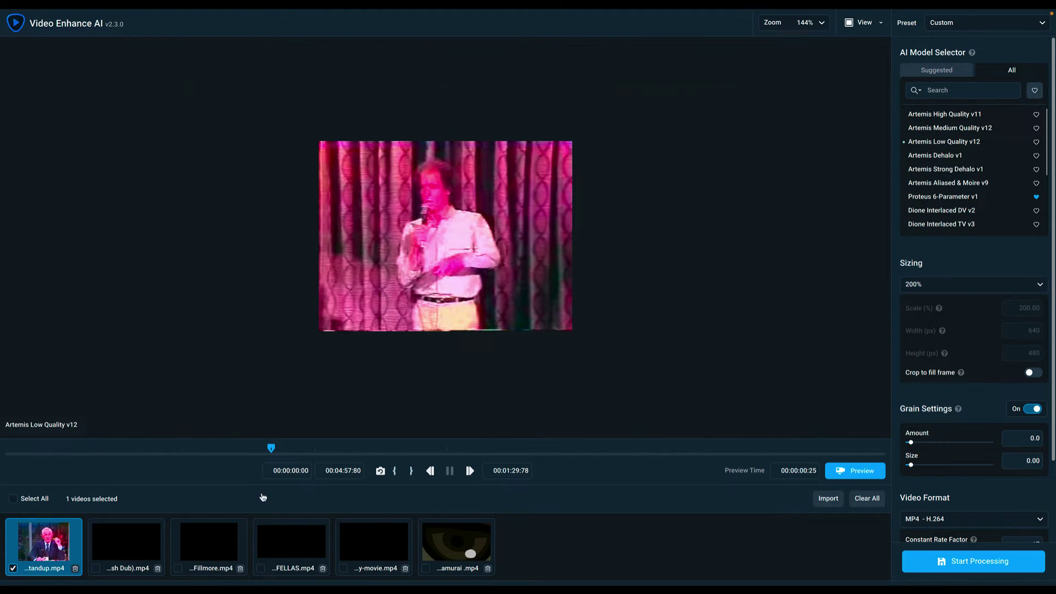
{"action": "left_click", "coordinate": [209, 542]}
{"action": "scroll", "coordinate": [518, 207], "scroll_direction": "up", "scroll_amount": 2}
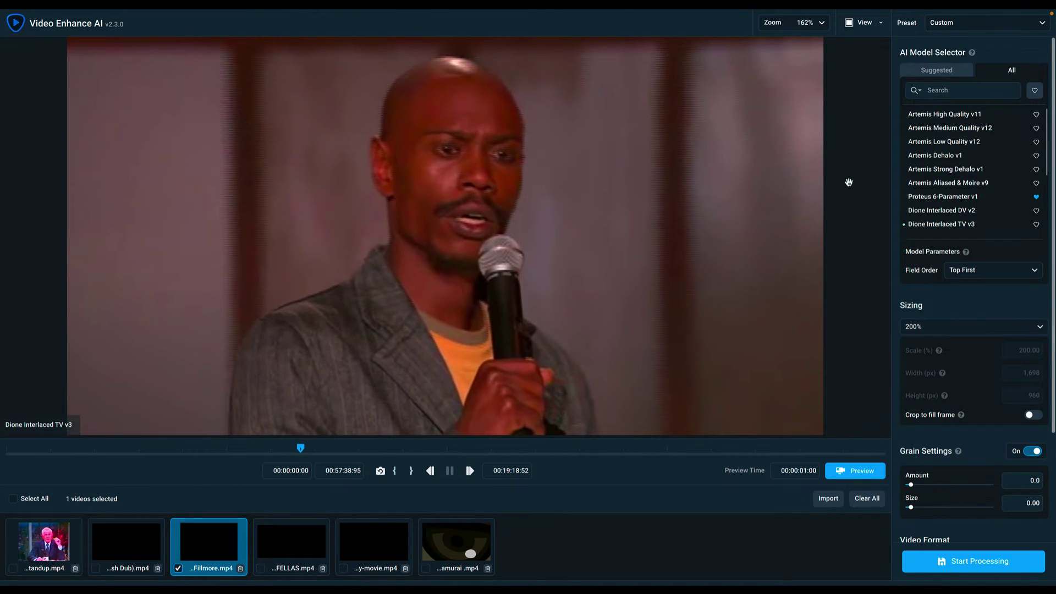
{"action": "mouse_move", "coordinate": [967, 196]}
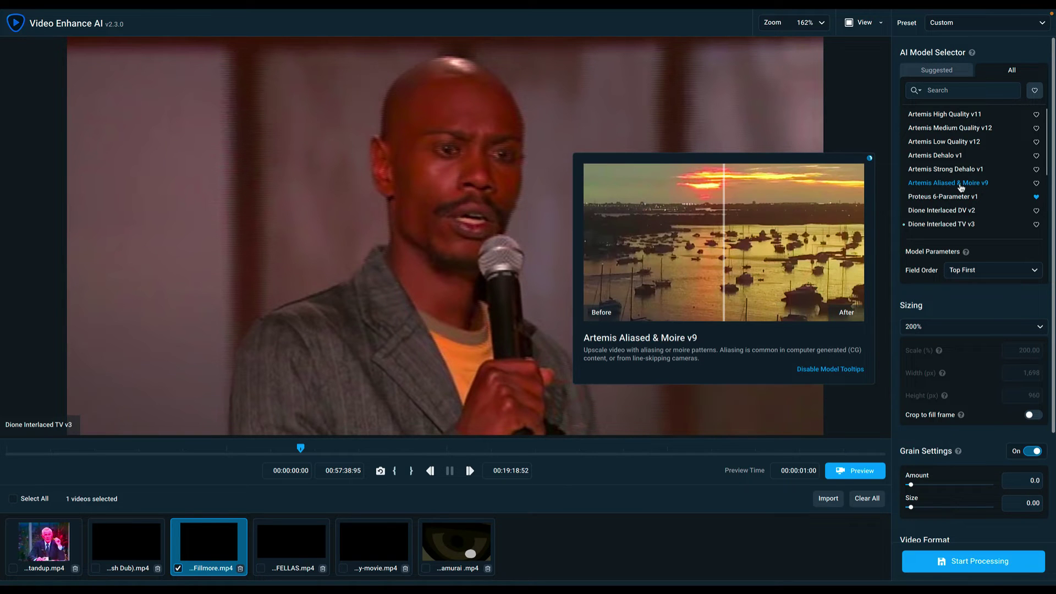
{"action": "scroll", "coordinate": [963, 192], "scroll_direction": "down", "scroll_amount": 3}
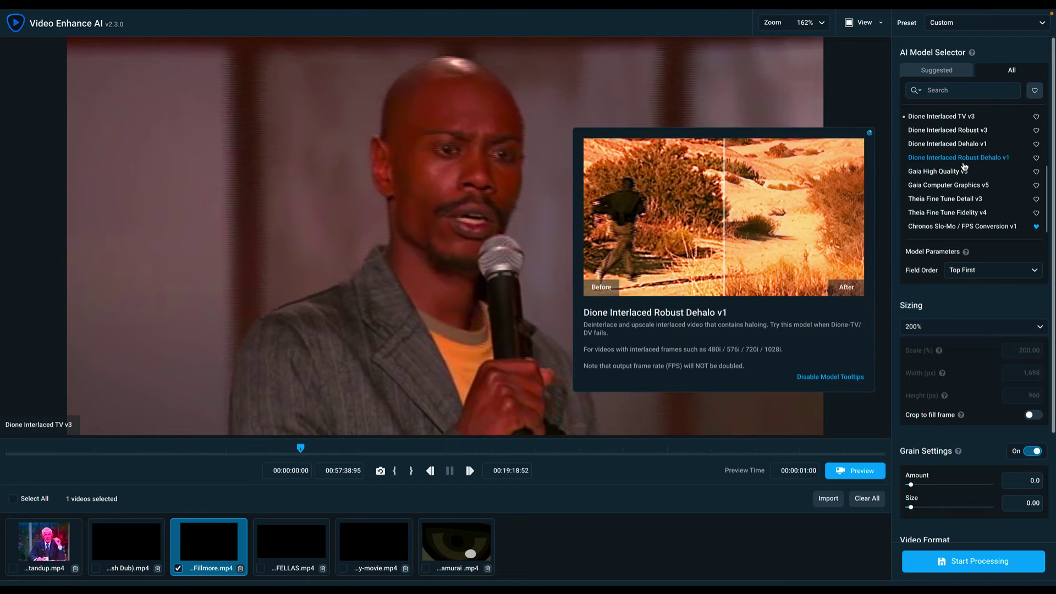
{"action": "mouse_move", "coordinate": [968, 165]}
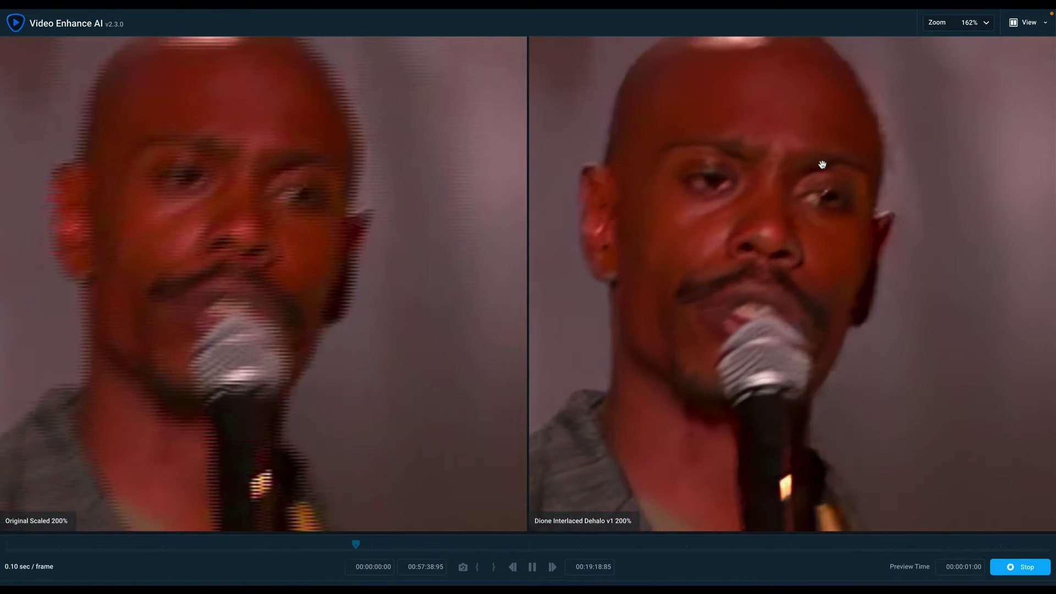
Pause the Dione Interlaced Dehalo v1 preview of the Fillmore clip and compare the performer's face with the original at several magnifications.
{"action": "scroll", "coordinate": [728, 347], "scroll_direction": "down", "scroll_amount": 2}
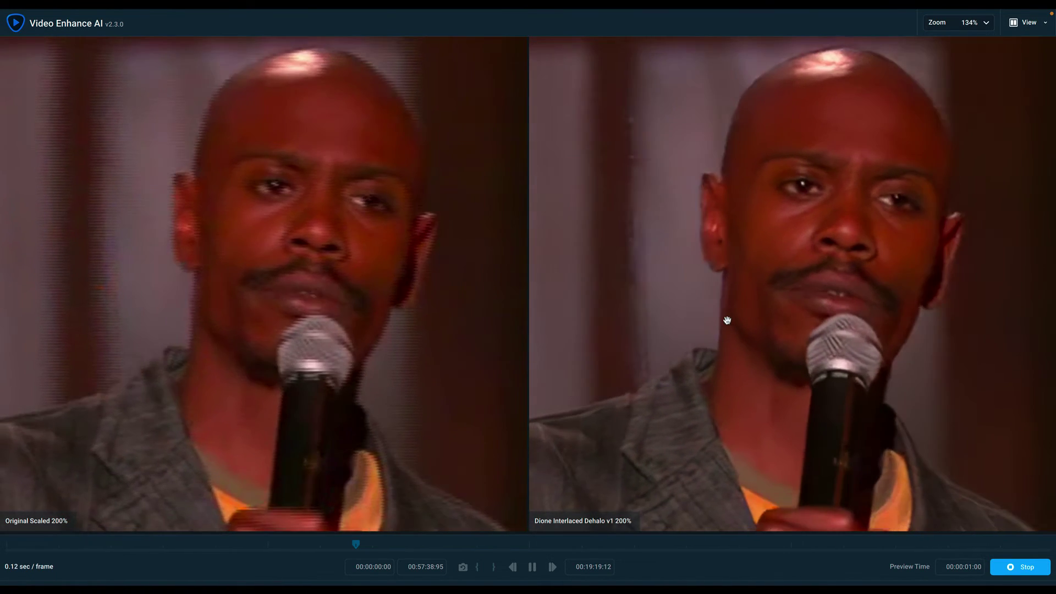
{"action": "scroll", "coordinate": [724, 319], "scroll_direction": "down", "scroll_amount": 1}
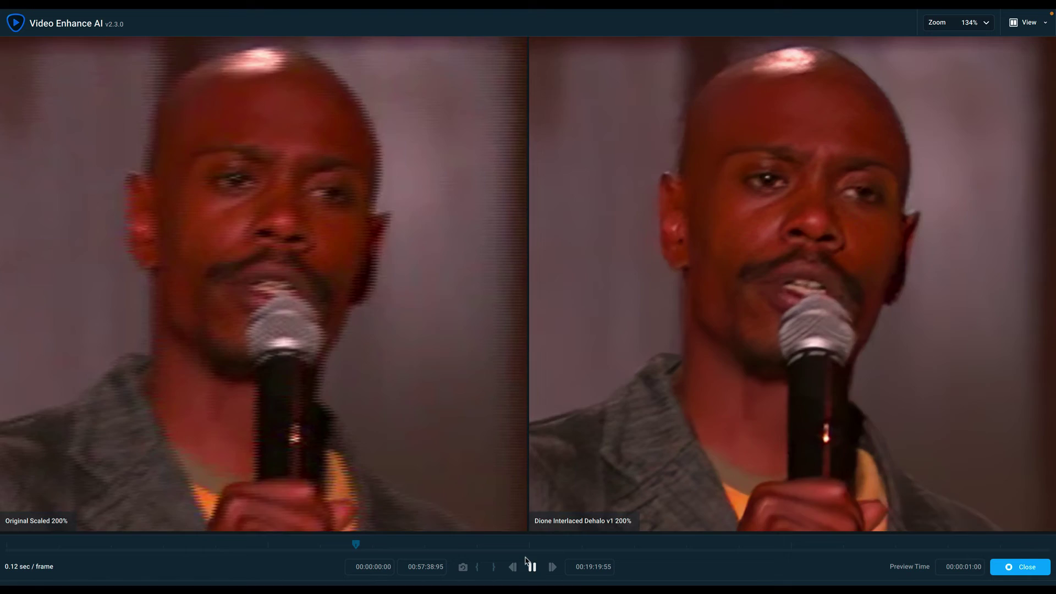
{"action": "left_click", "coordinate": [531, 567]}
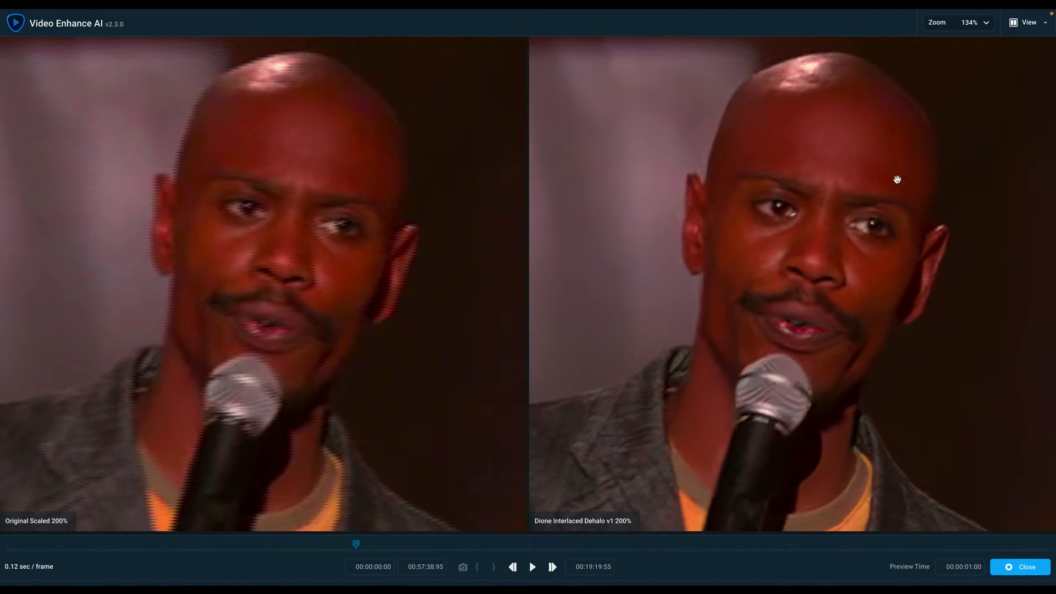
{"action": "scroll", "coordinate": [738, 251], "scroll_direction": "up", "scroll_amount": 5}
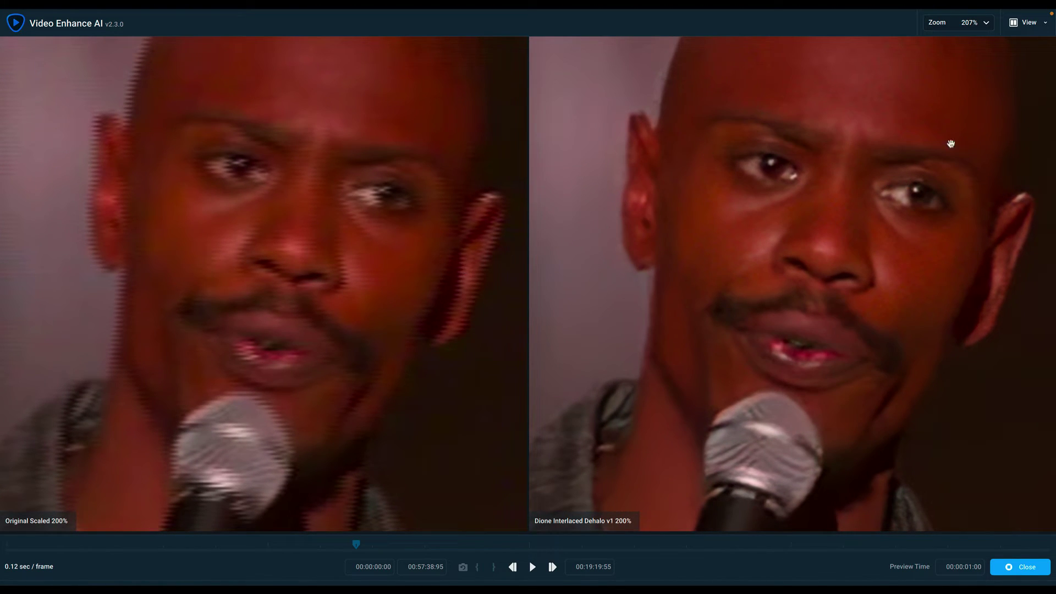
{"action": "scroll", "coordinate": [789, 426], "scroll_direction": "down", "scroll_amount": 1}
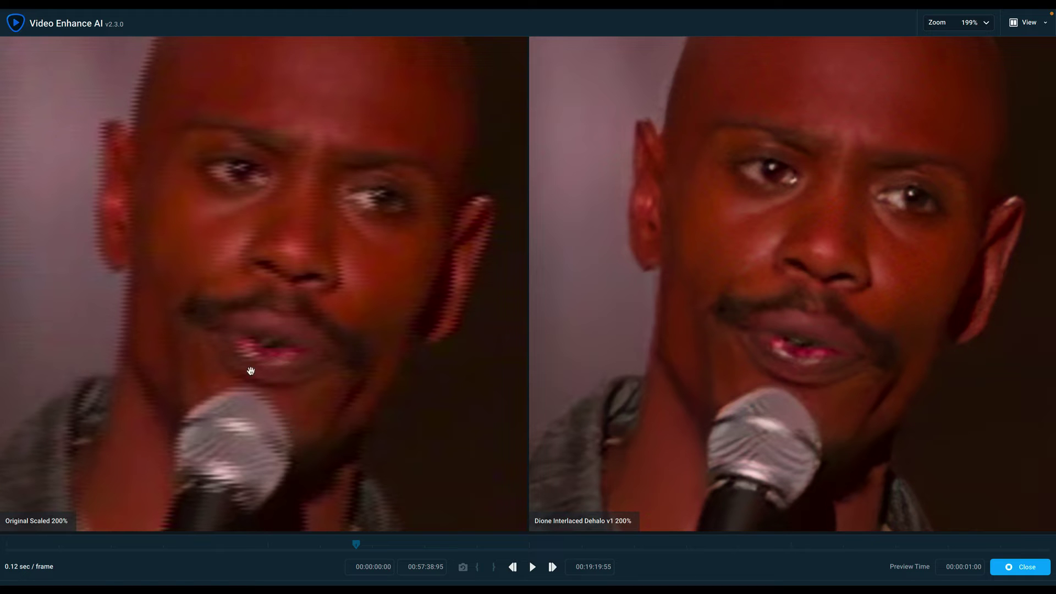
{"action": "scroll", "coordinate": [755, 395], "scroll_direction": "down", "scroll_amount": 8}
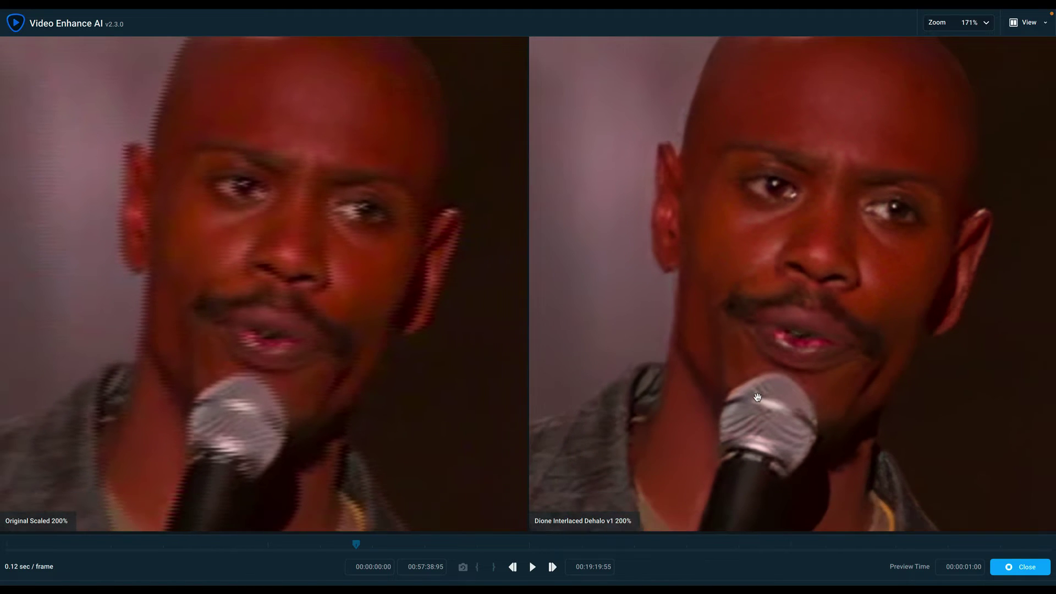
{"action": "scroll", "coordinate": [755, 395], "scroll_direction": "down", "scroll_amount": 5}
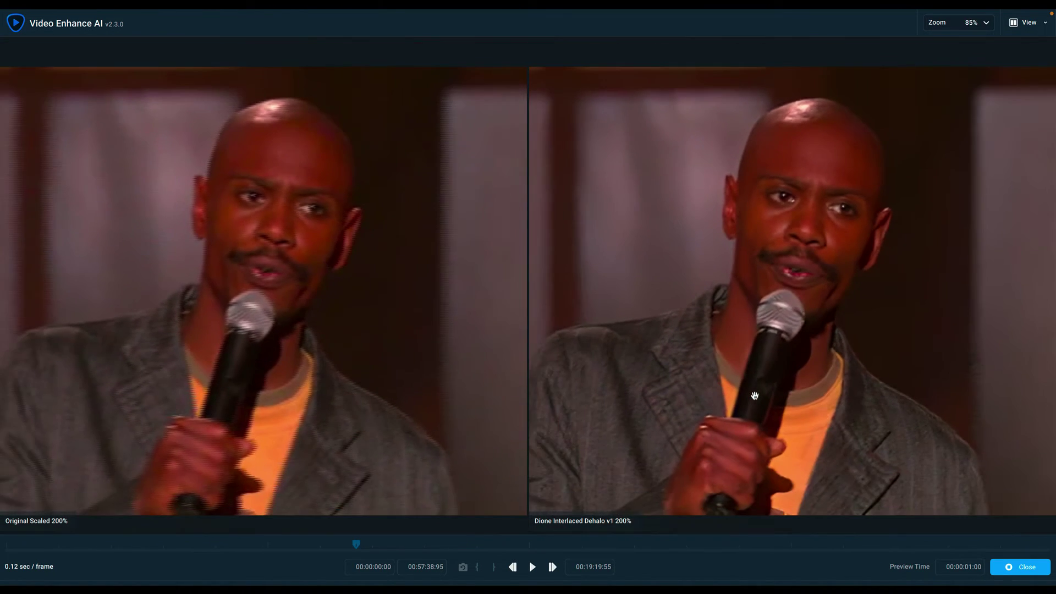
{"action": "scroll", "coordinate": [754, 395], "scroll_direction": "up", "scroll_amount": 1}
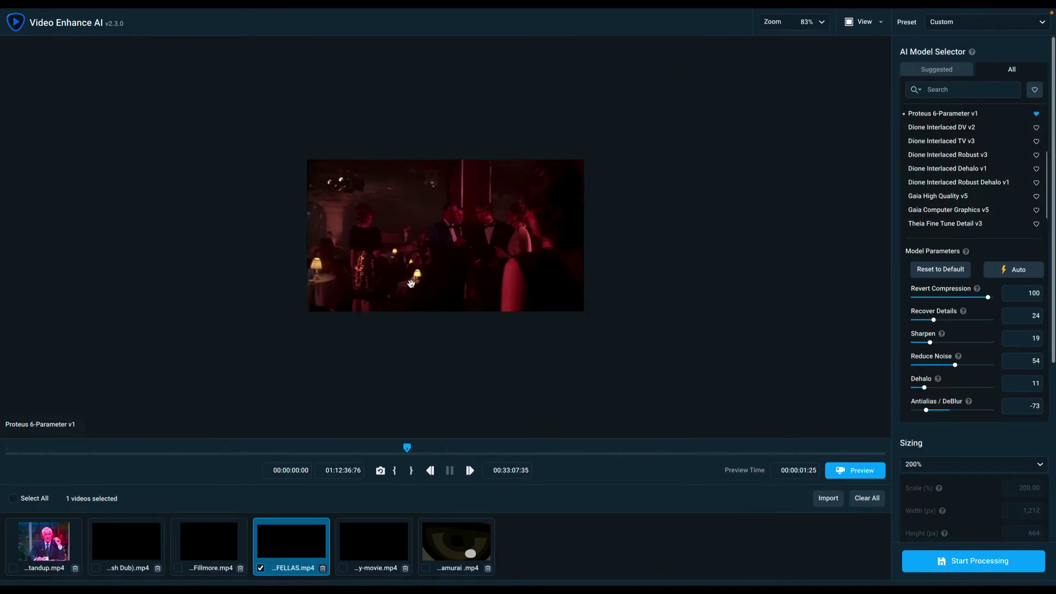
For the FELLAS clip at 00:33:04:73, reset the Proteus 6-Parameter v1 parameters and estimate them automatically.
{"action": "scroll", "coordinate": [412, 277], "scroll_direction": "up", "scroll_amount": 5}
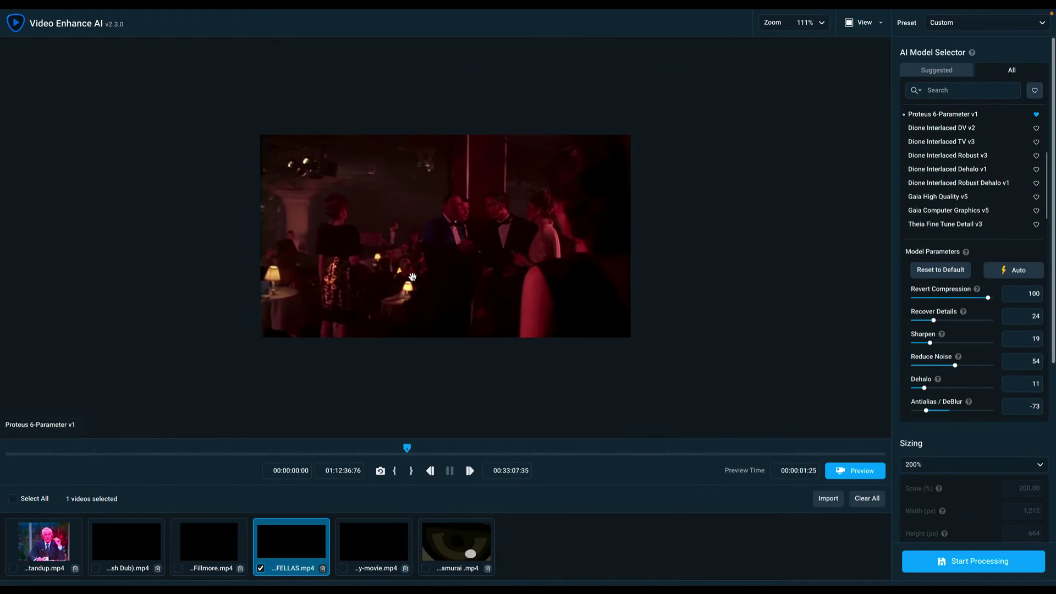
{"action": "scroll", "coordinate": [412, 277], "scroll_direction": "up", "scroll_amount": 2}
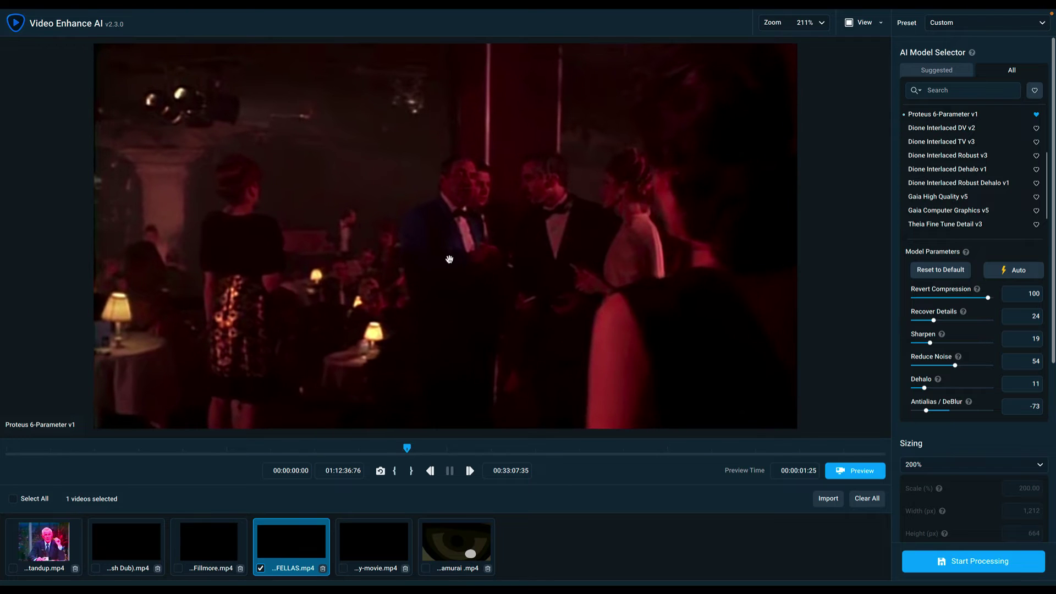
{"action": "left_click", "coordinate": [407, 450]}
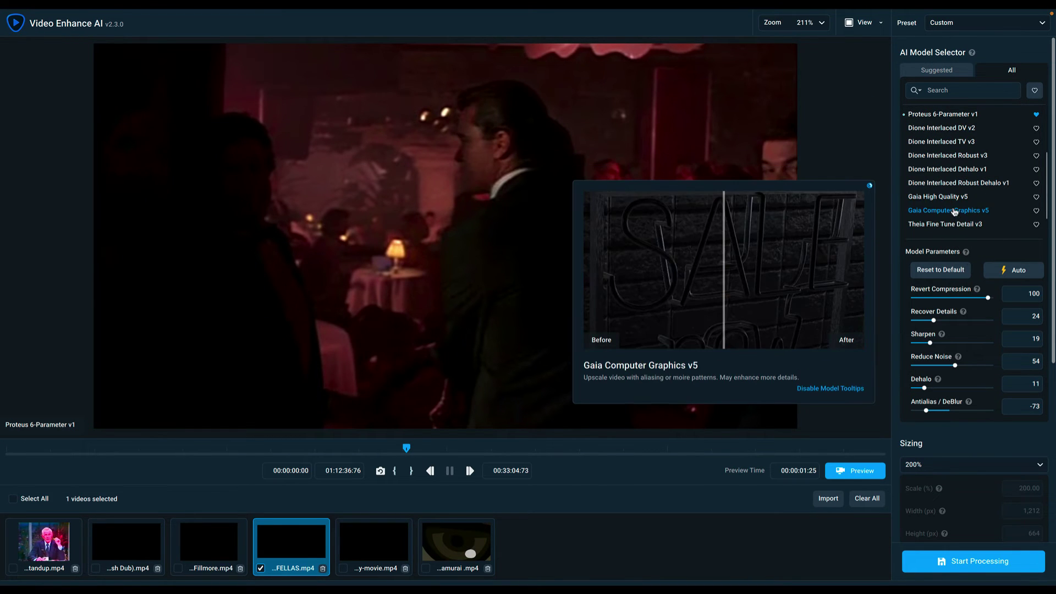
{"action": "scroll", "coordinate": [942, 183], "scroll_direction": "up", "scroll_amount": 3}
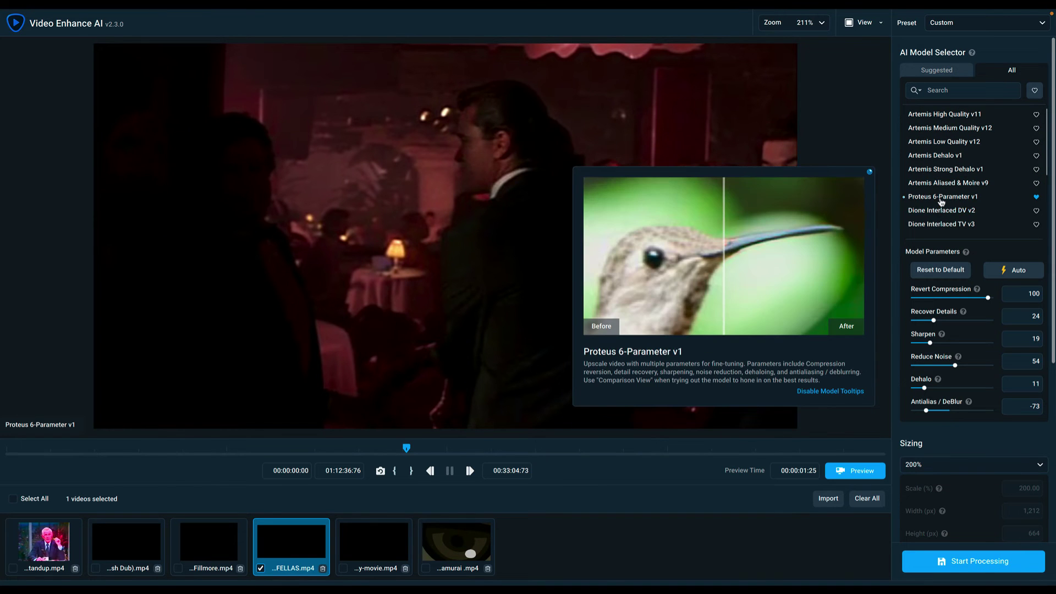
{"action": "left_click", "coordinate": [958, 271]}
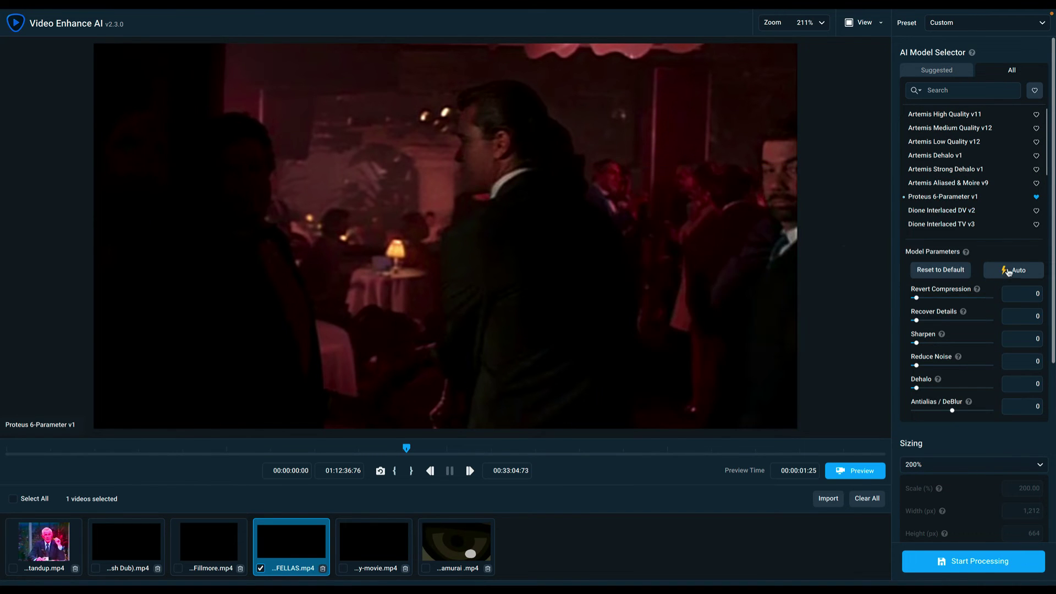
{"action": "left_click", "coordinate": [1015, 271]}
Preview the FELLAS clip with the automatic Proteus parameters, compare it with the original, and exit the preview.
{"action": "left_click", "coordinate": [841, 471]}
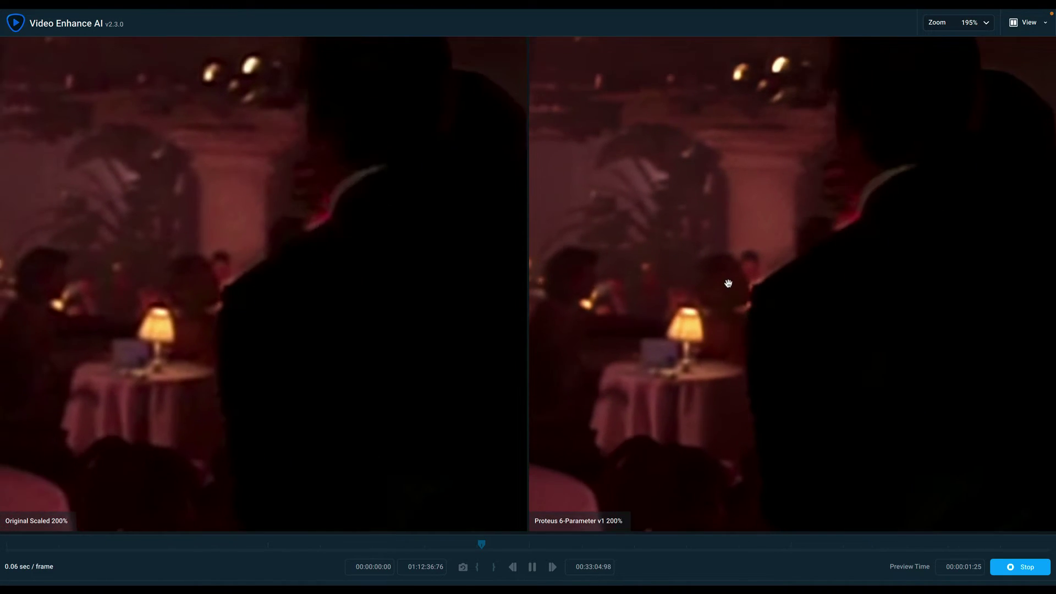
{"action": "scroll", "coordinate": [728, 283], "scroll_direction": "down", "scroll_amount": 1}
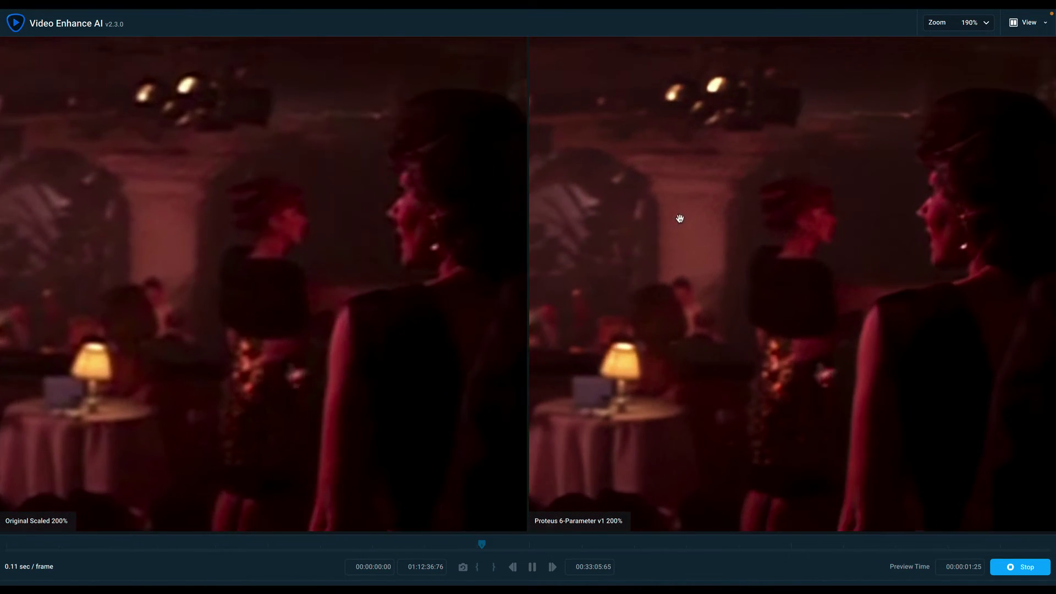
{"action": "scroll", "coordinate": [757, 228], "scroll_direction": "down", "scroll_amount": 5}
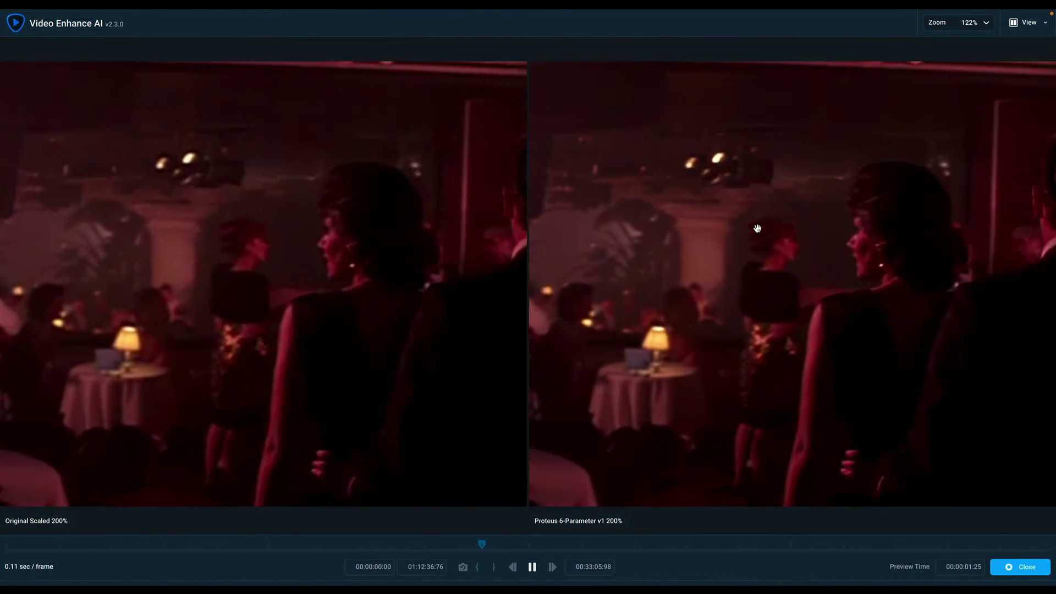
{"action": "scroll", "coordinate": [757, 229], "scroll_direction": "down", "scroll_amount": 1}
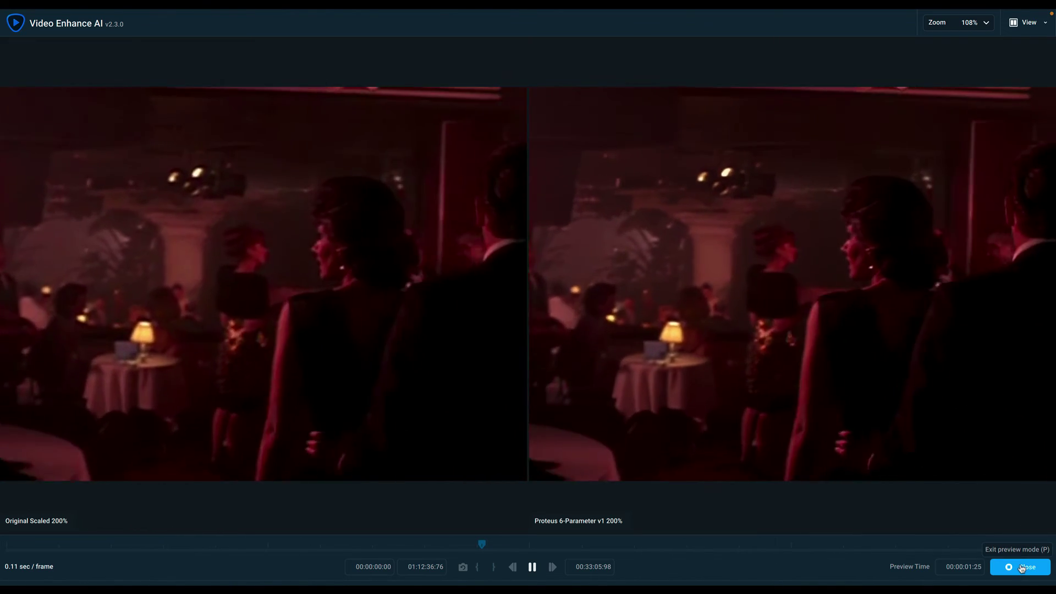
{"action": "left_click", "coordinate": [1021, 568]}
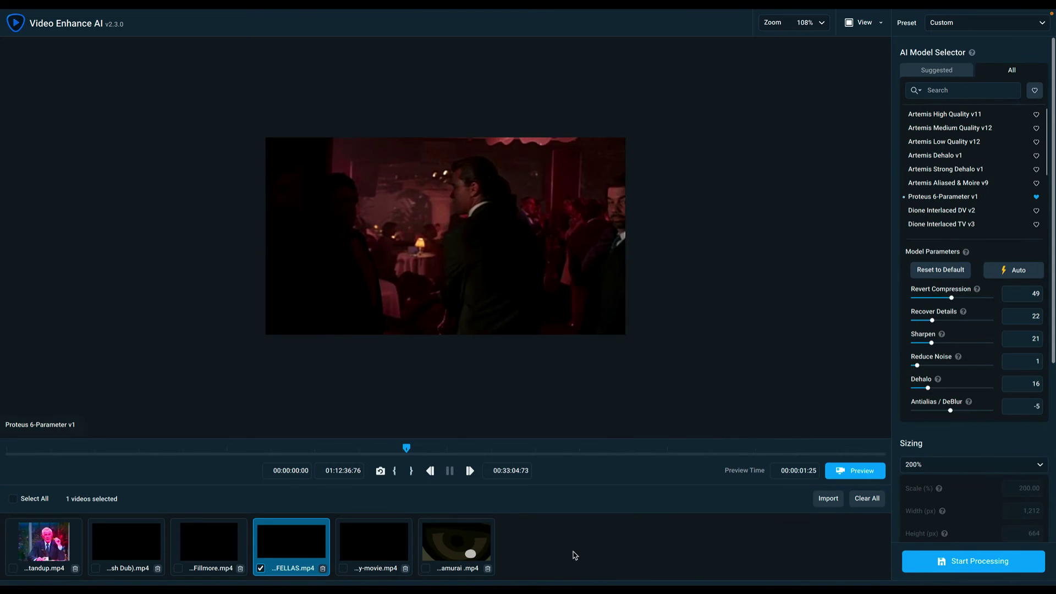
Move the FELLAS clip to 00:33:26:32 and set Recover Details to 34 and Antialias / DeBlur to 26.
{"action": "left_click_drag", "start_coordinate": [409, 452], "coordinate": [414, 454]}
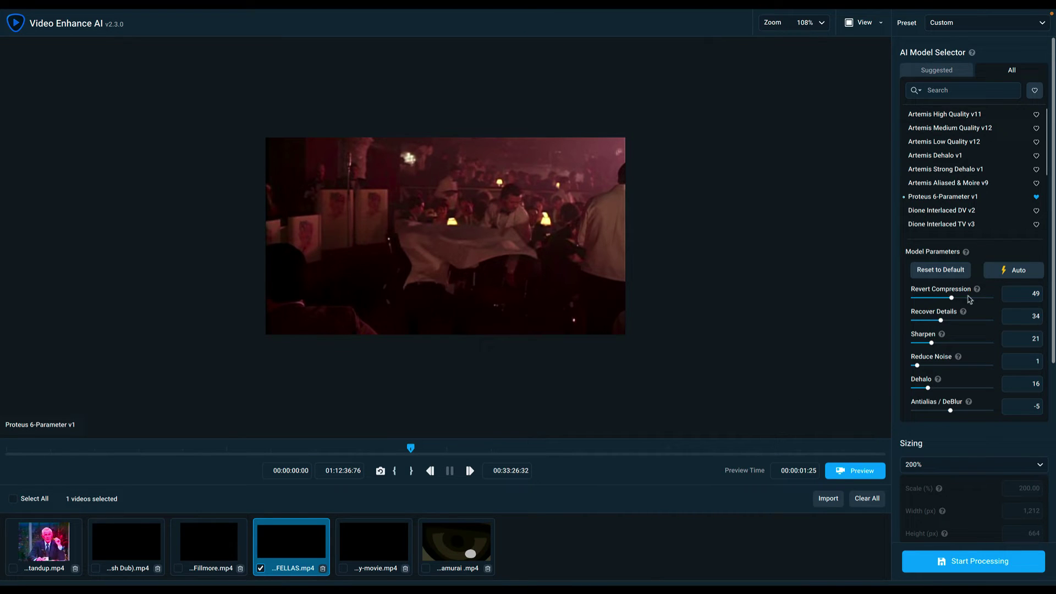
{"action": "scroll", "coordinate": [488, 270], "scroll_direction": "up", "scroll_amount": 8}
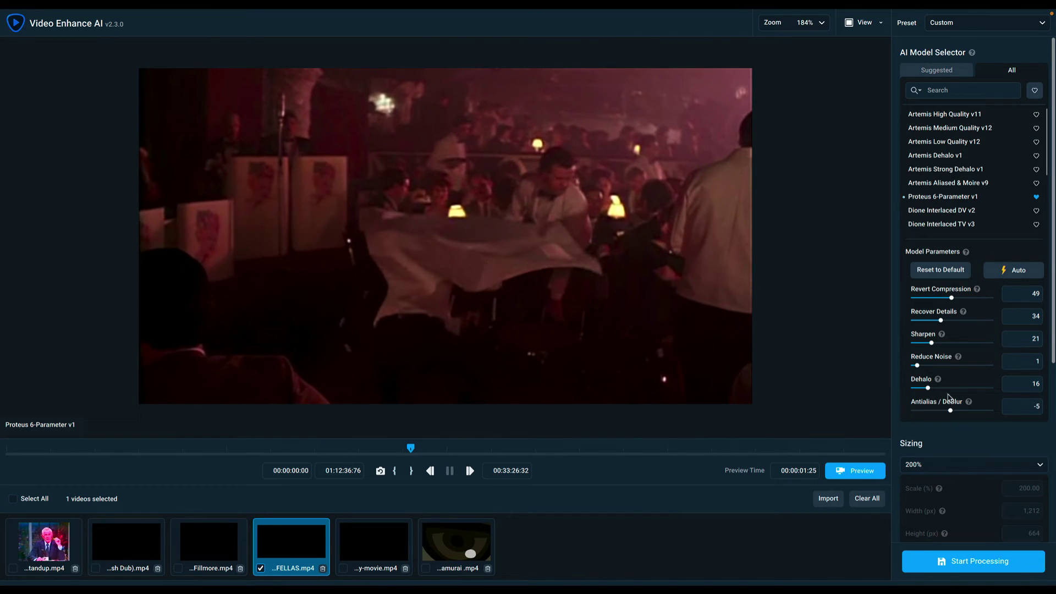
{"action": "left_click_drag", "start_coordinate": [953, 412], "coordinate": [960, 414]}
Preview the waiter scene with the adjusted Proteus parameters, compare the paused frame with the original at different magnifications, and exit the preview.
{"action": "left_click", "coordinate": [879, 469]}
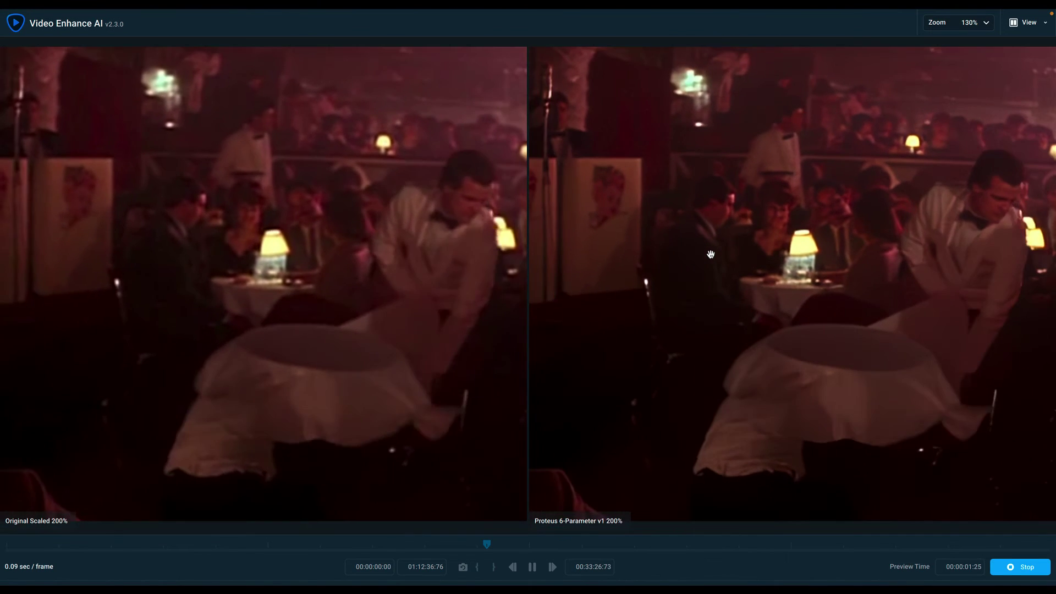
{"action": "scroll", "coordinate": [710, 254], "scroll_direction": "down", "scroll_amount": 3}
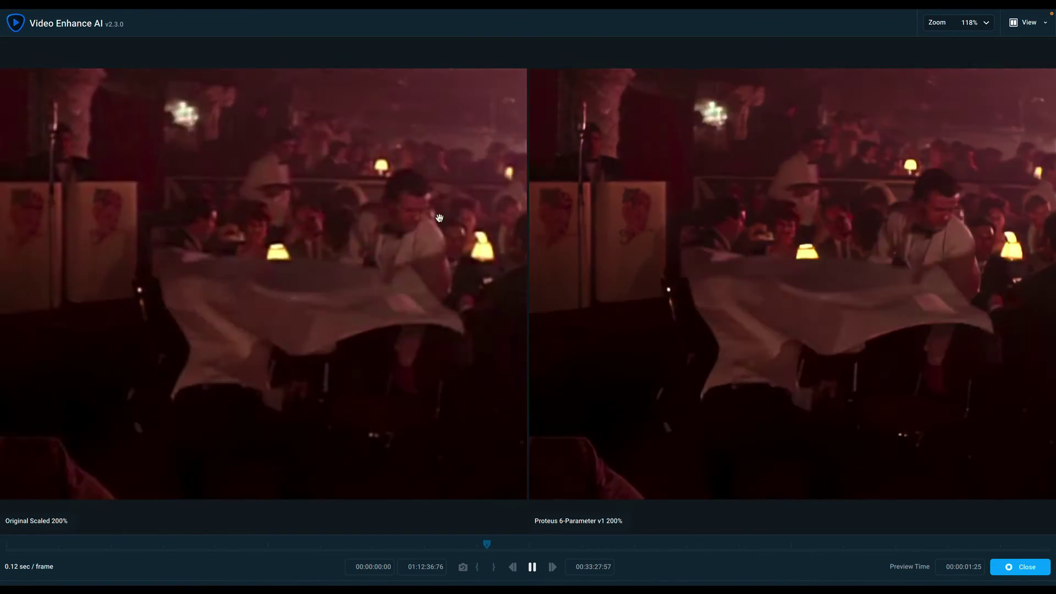
{"action": "scroll", "coordinate": [439, 218], "scroll_direction": "up", "scroll_amount": 3}
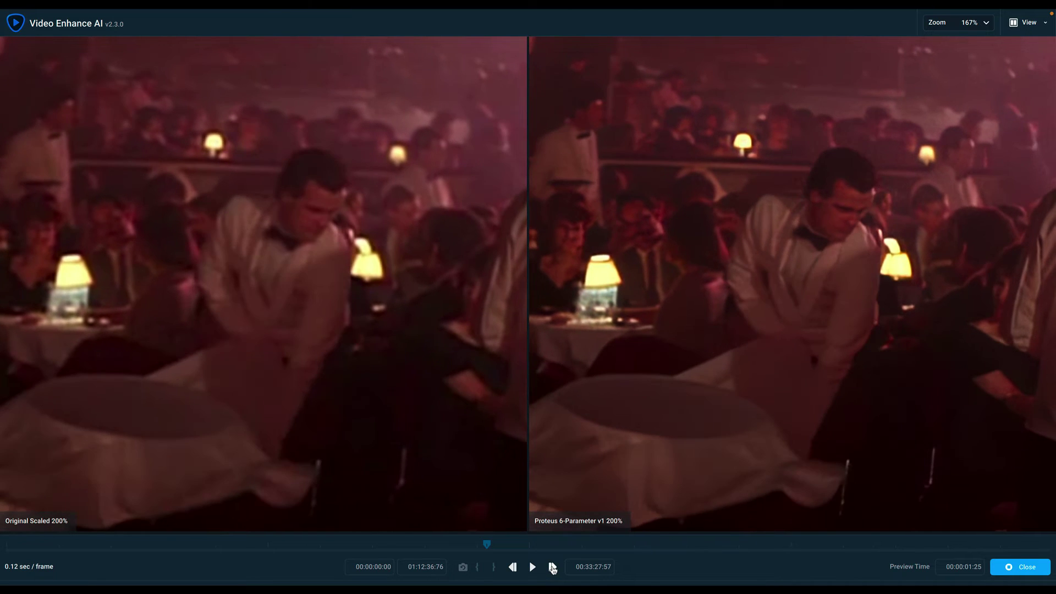
{"action": "left_click_drag", "start_coordinate": [595, 277], "coordinate": [637, 283]}
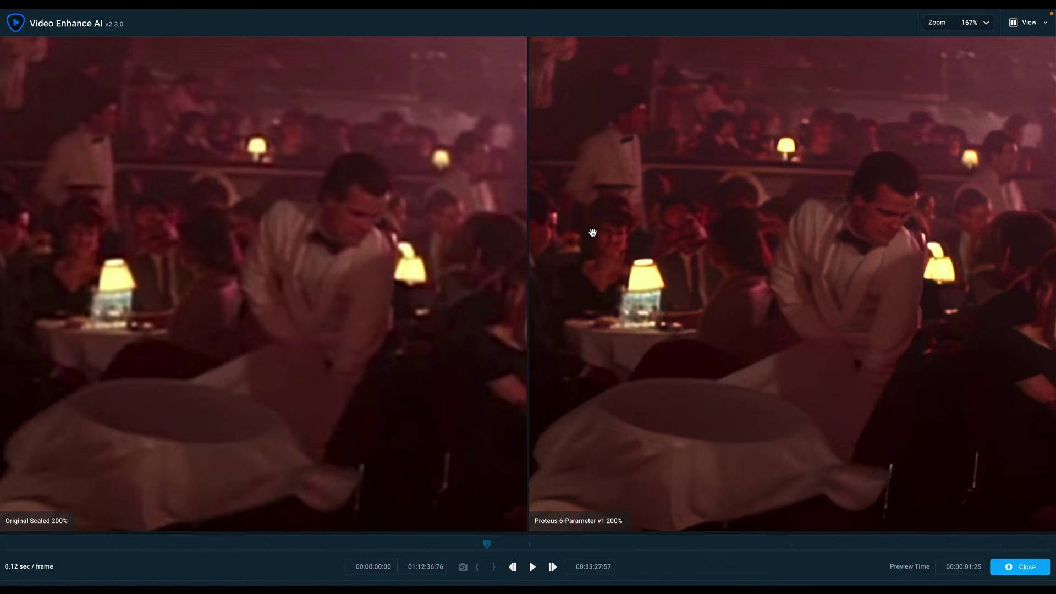
{"action": "scroll", "coordinate": [848, 368], "scroll_direction": "down", "scroll_amount": 2}
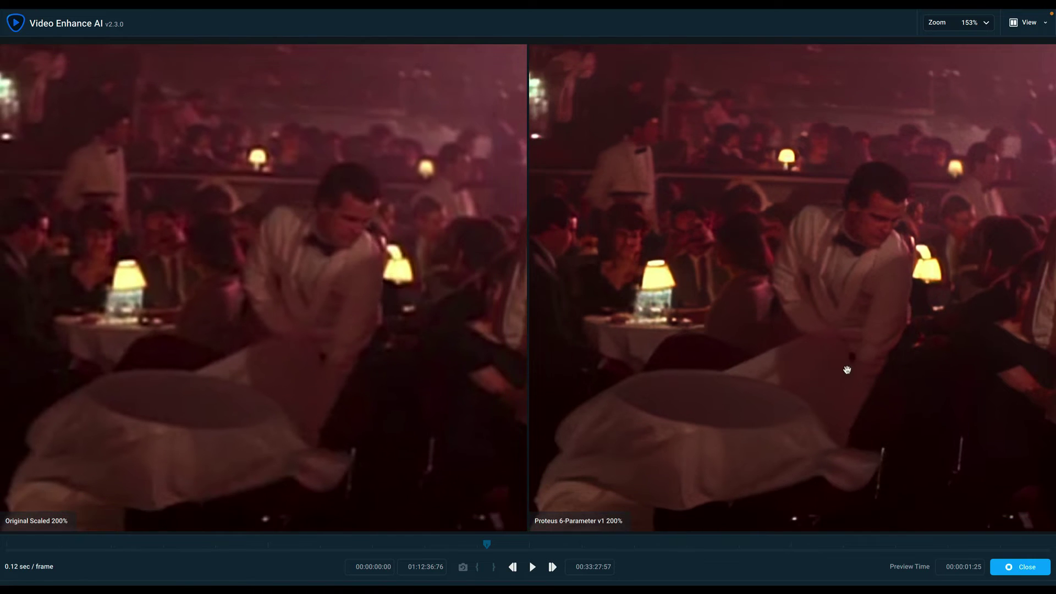
{"action": "left_click", "coordinate": [1020, 566]}
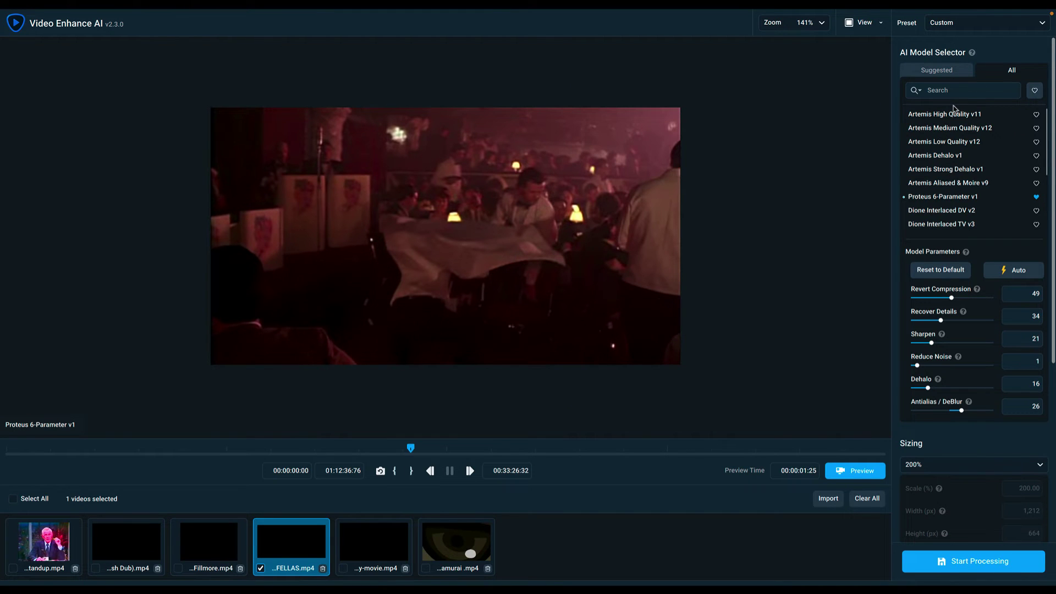
Select the Artemis High Quality v11 model, preview the waiter scene beside the original, and exit the preview.
{"action": "left_click", "coordinate": [955, 113]}
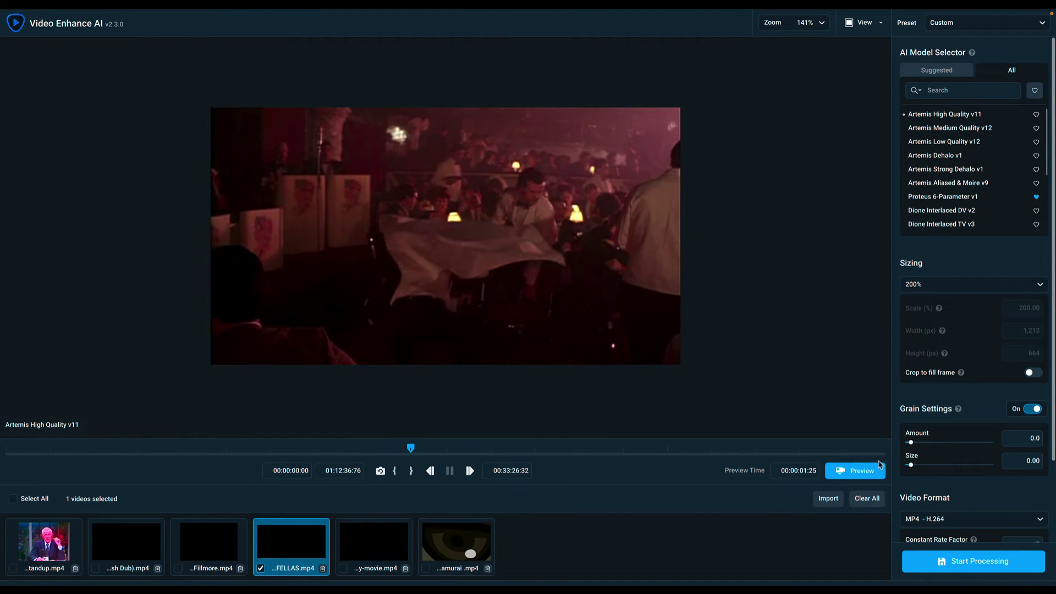
{"action": "left_click", "coordinate": [878, 467]}
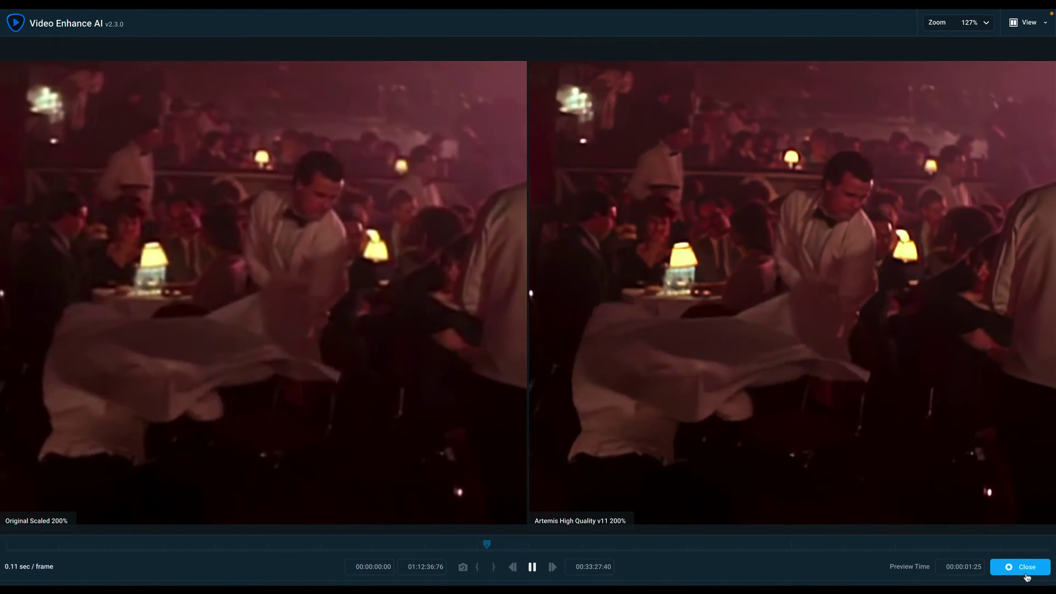
{"action": "left_click", "coordinate": [1026, 575]}
Select the Artemis Medium Quality v12 model, preview the waiter scene beside the original, and exit the preview.
{"action": "left_click", "coordinate": [934, 130]}
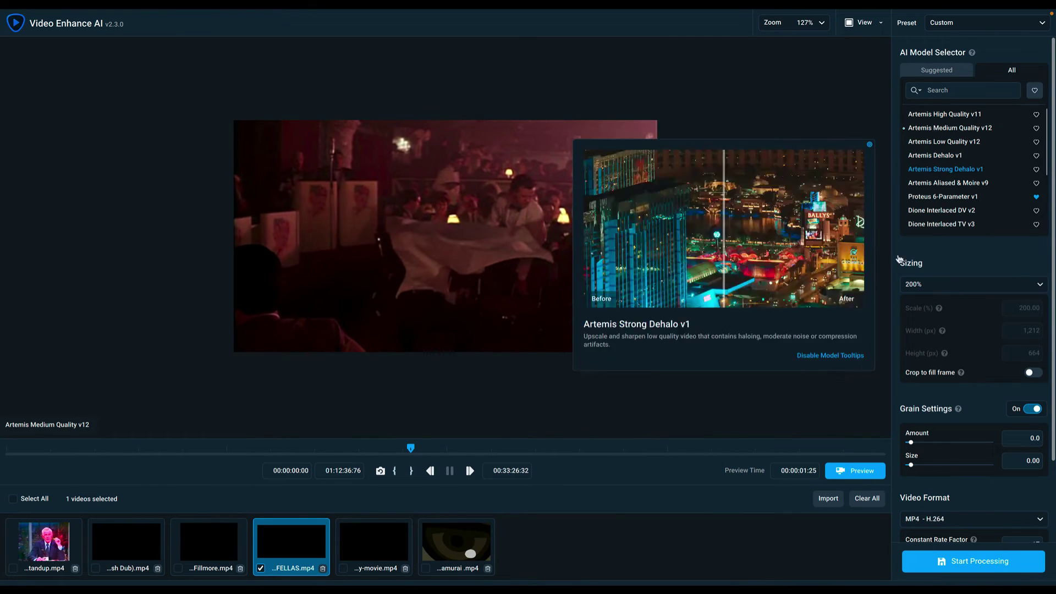
{"action": "left_click", "coordinate": [855, 470]}
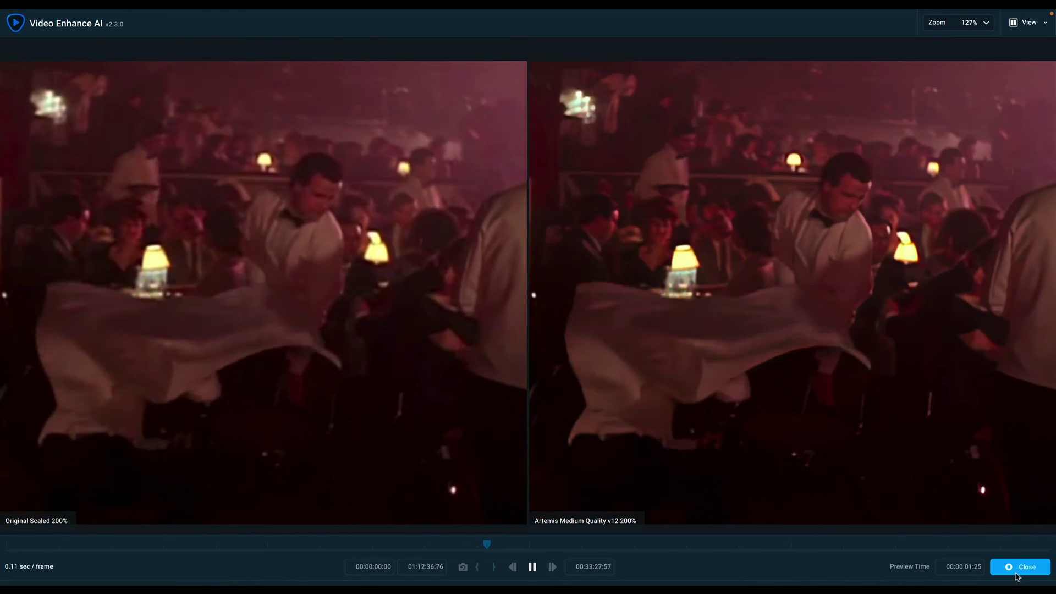
{"action": "left_click", "coordinate": [1020, 567]}
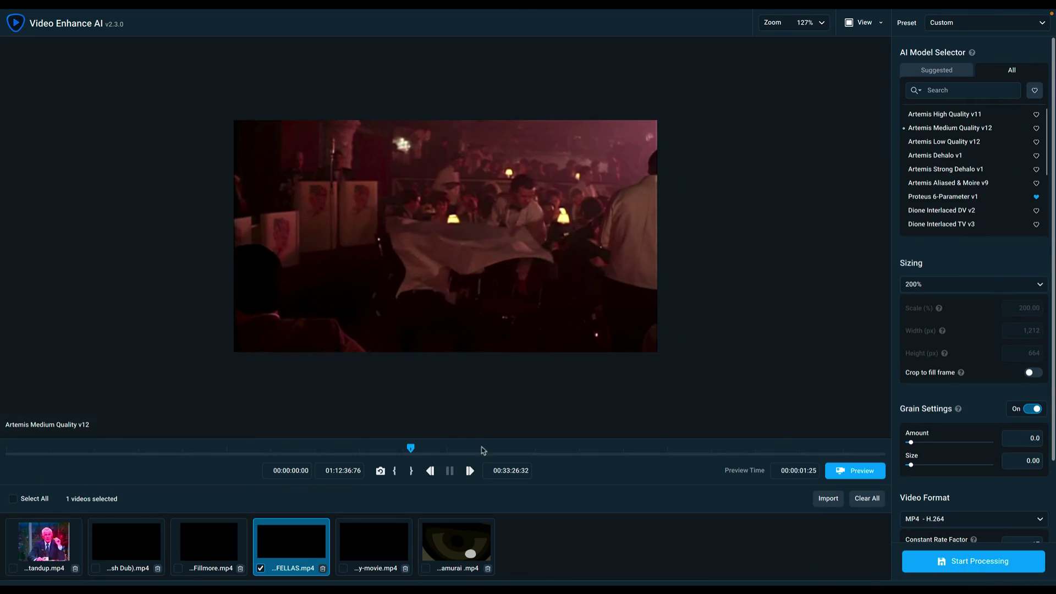
Select the Artemis Dehalo v1 model for the FELLAS clip, preview it from 00:33:48:86, and pause playback to compare it with the original.
{"action": "mouse_move", "coordinate": [944, 157]}
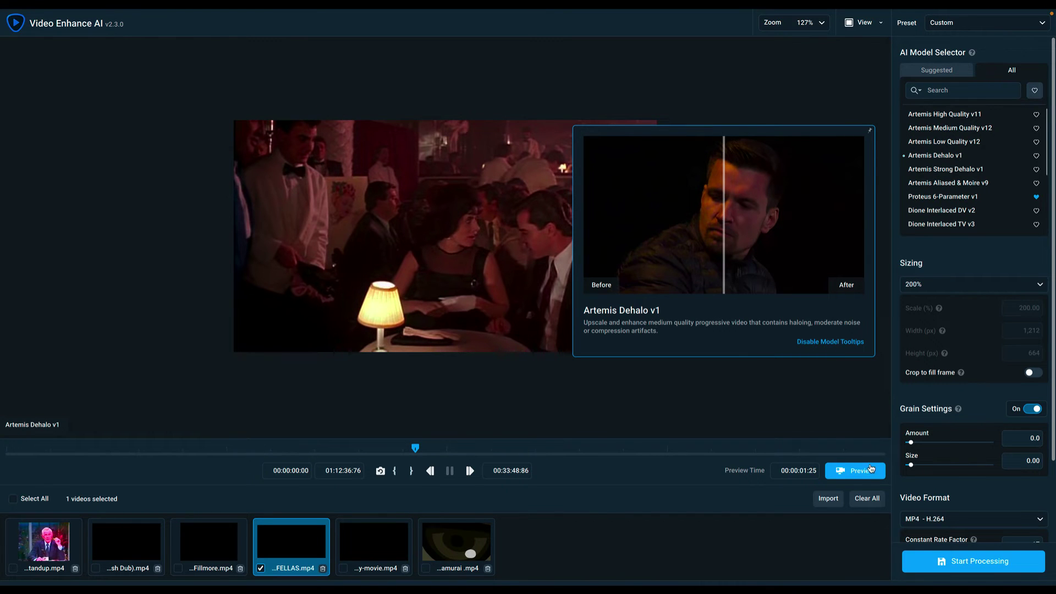
{"action": "left_click", "coordinate": [871, 470]}
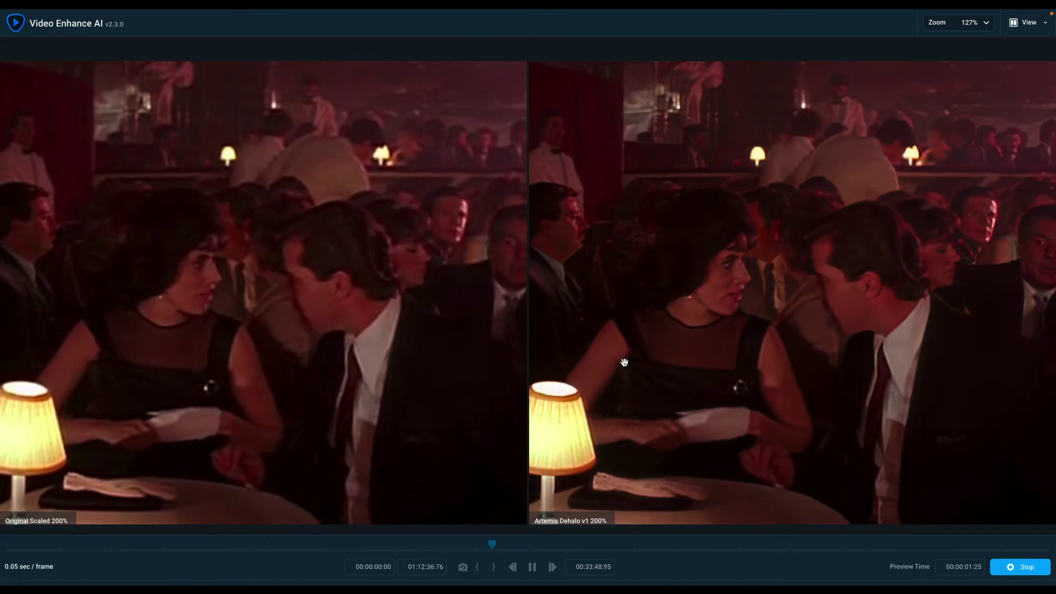
{"action": "scroll", "coordinate": [764, 336], "scroll_direction": "down", "scroll_amount": 2}
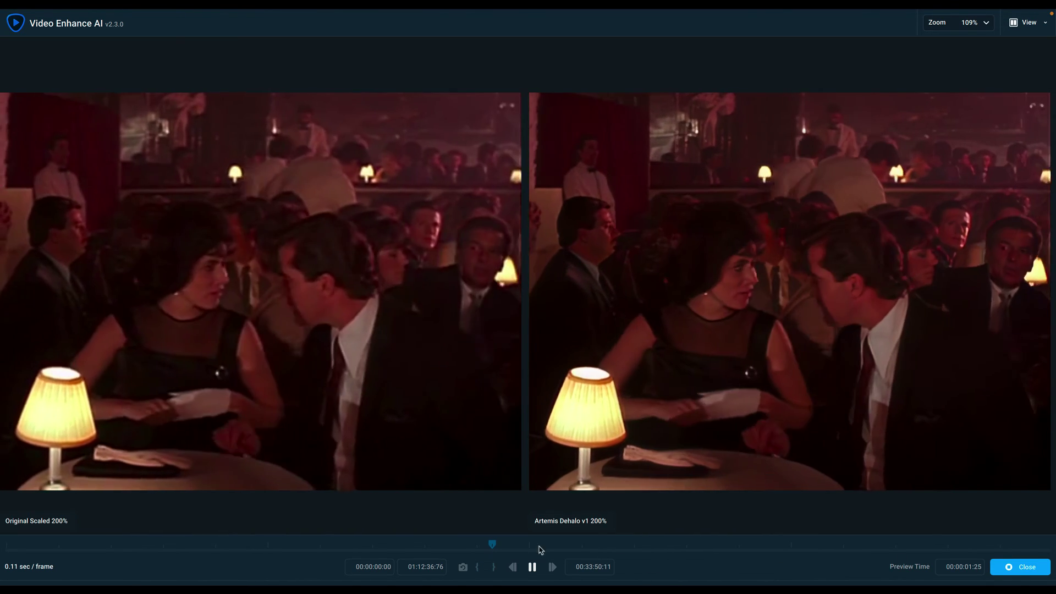
{"action": "left_click", "coordinate": [532, 567]}
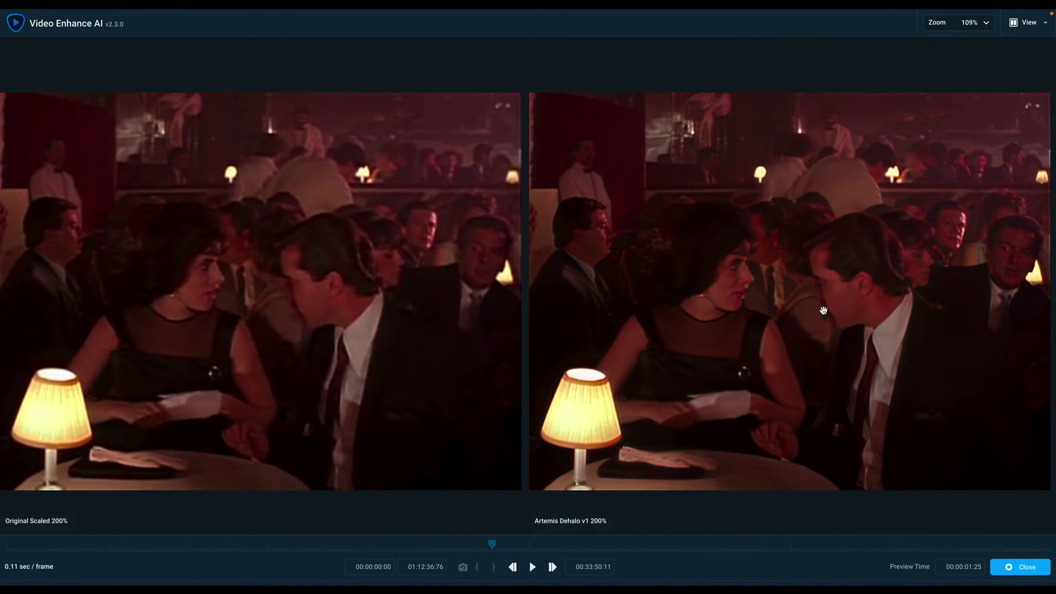
Compare the paused Artemis Dehalo v1 frame with the original at different magnifications and areas, and exit the preview.
{"action": "scroll", "coordinate": [813, 293], "scroll_direction": "up", "scroll_amount": 5}
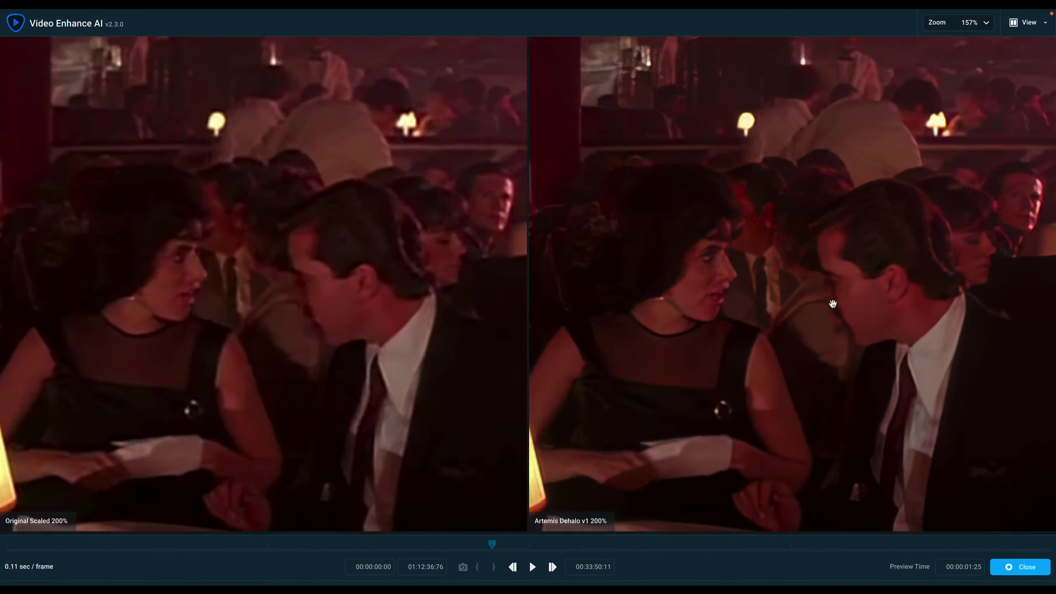
{"action": "scroll", "coordinate": [765, 299], "scroll_direction": "up", "scroll_amount": 4}
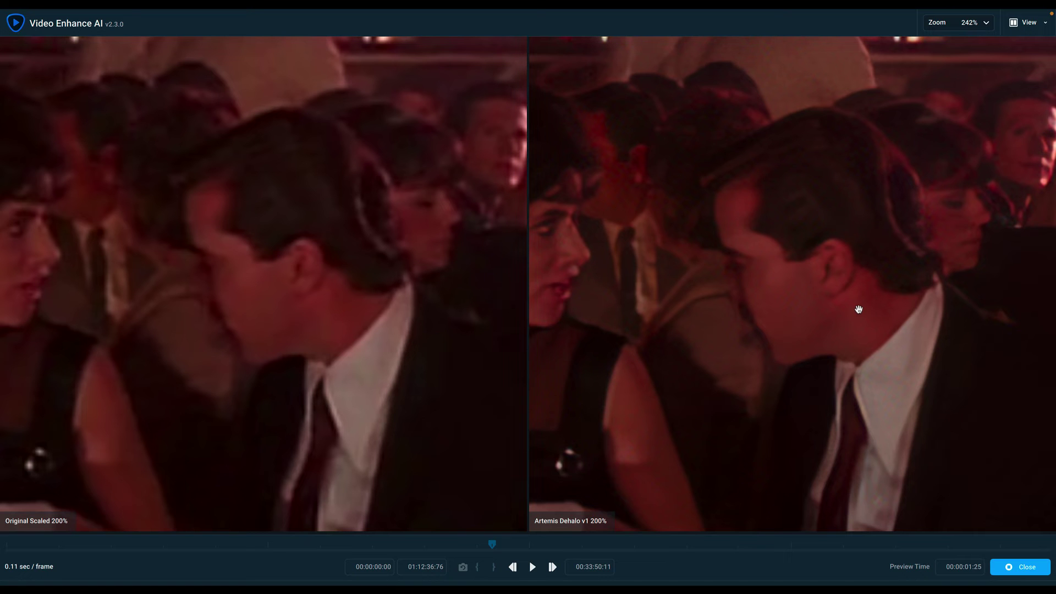
{"action": "left_click_drag", "start_coordinate": [867, 258], "coordinate": [803, 311]}
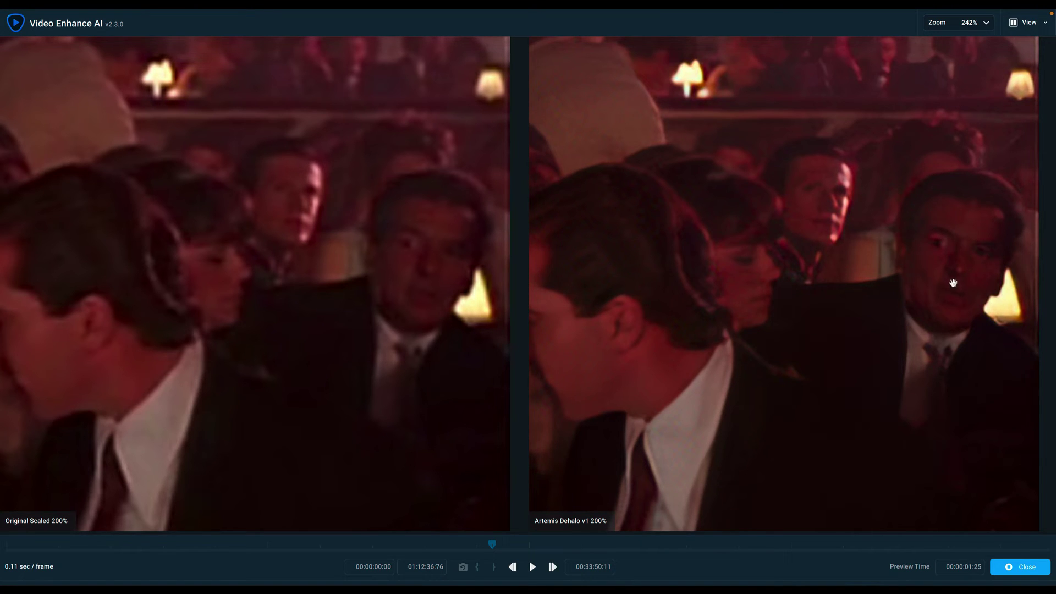
{"action": "scroll", "coordinate": [697, 330], "scroll_direction": "down", "scroll_amount": 3}
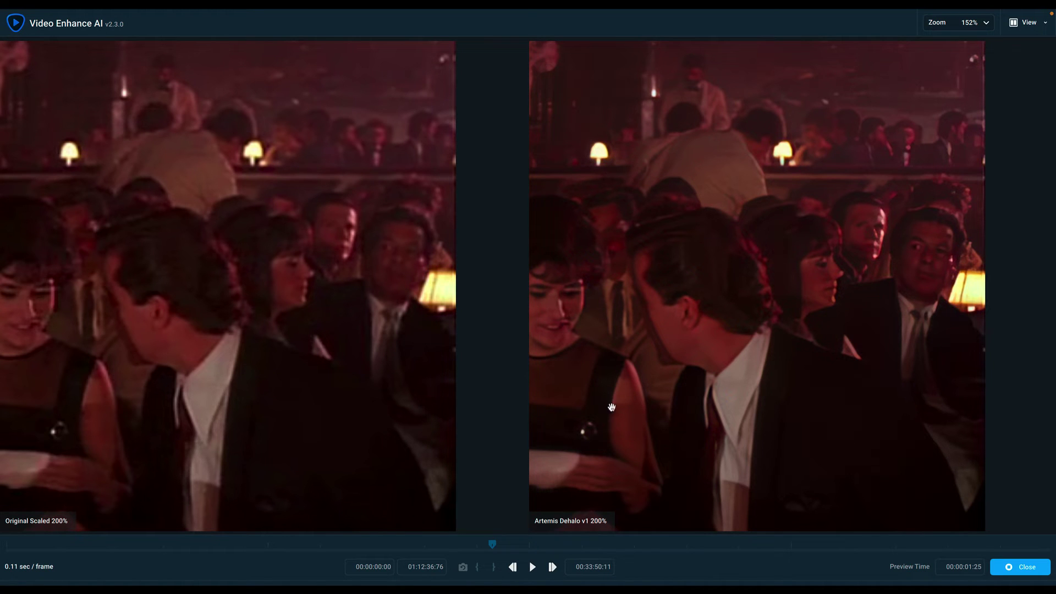
{"action": "left_click_drag", "start_coordinate": [609, 405], "coordinate": [732, 355]}
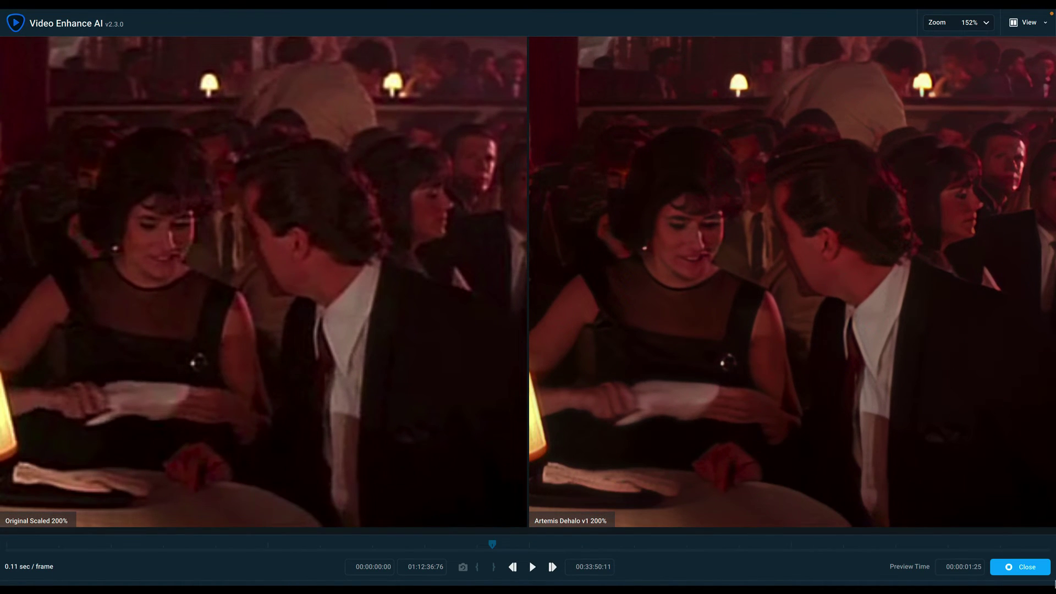
{"action": "left_click", "coordinate": [1020, 567]}
Select the Artemis Aliased & Moire v9 model, preview the restaurant scene beside the original, and exit the preview.
{"action": "mouse_move", "coordinate": [955, 175]}
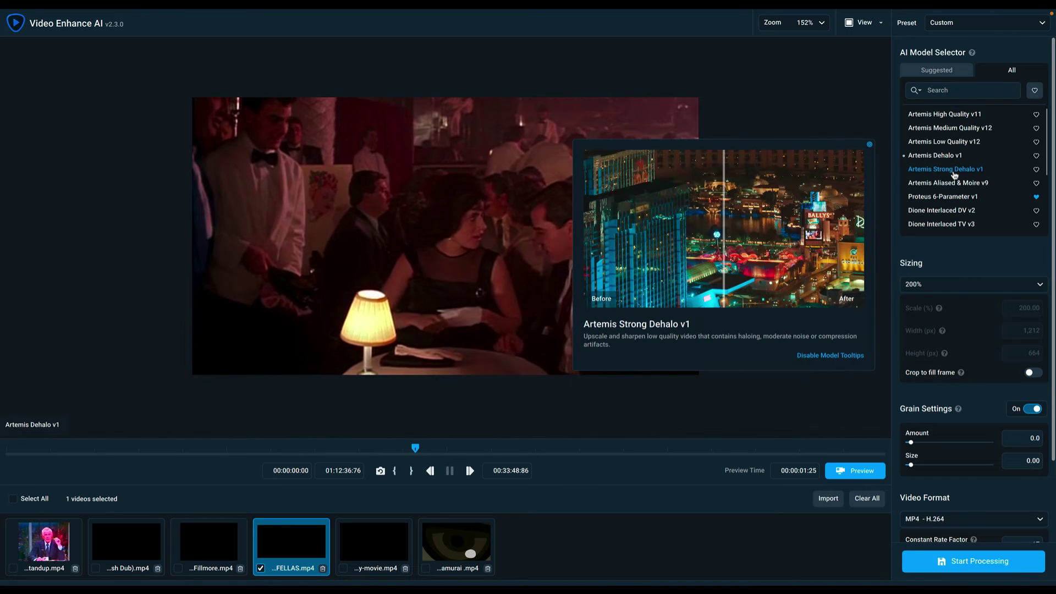
{"action": "left_click", "coordinate": [954, 170]}
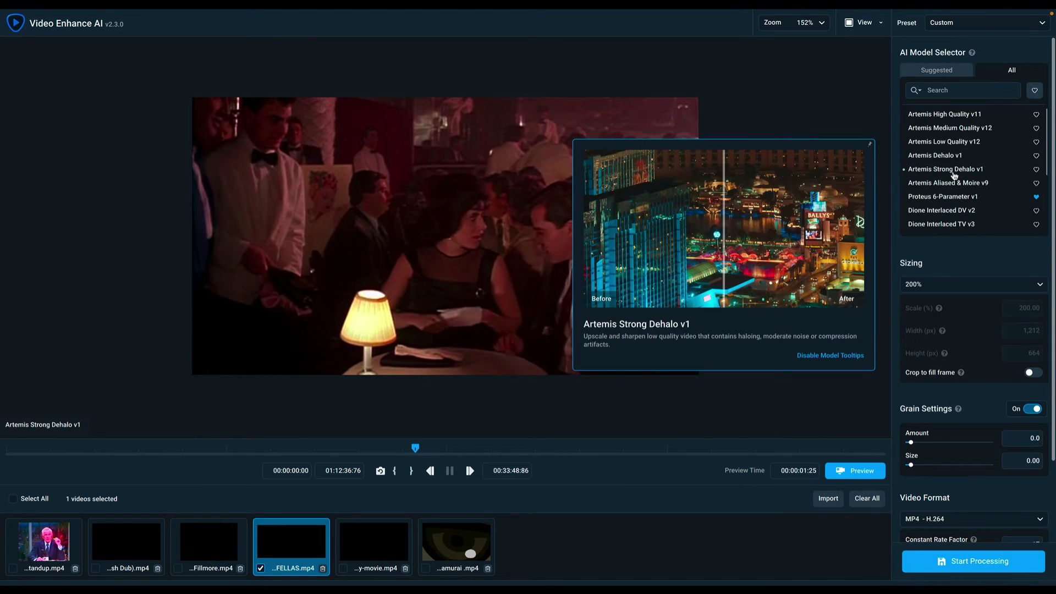
{"action": "left_click", "coordinate": [948, 183]}
{"action": "left_click", "coordinate": [855, 471]}
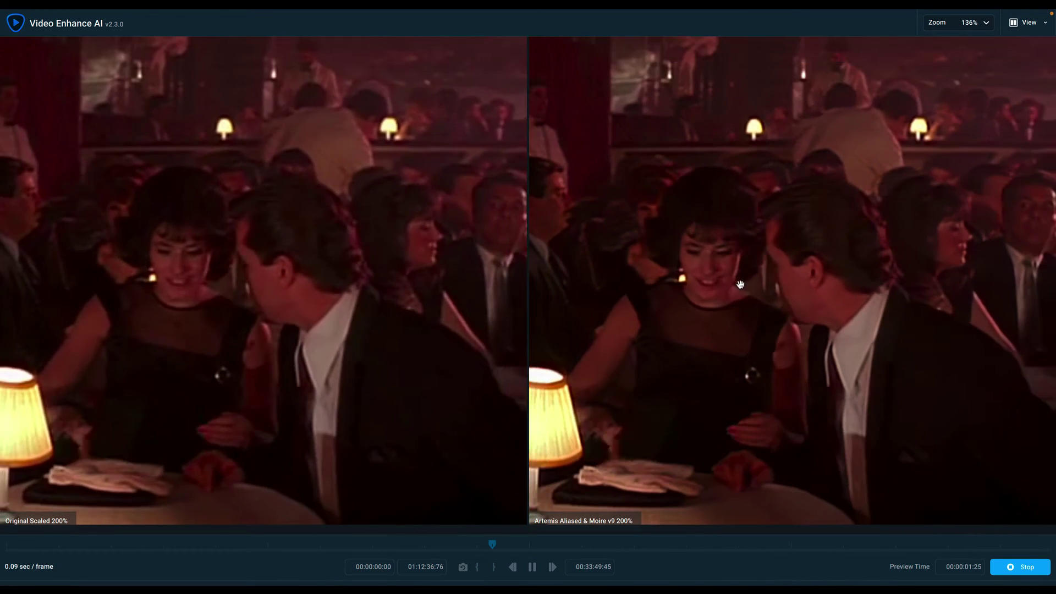
{"action": "scroll", "coordinate": [740, 284], "scroll_direction": "down", "scroll_amount": 3}
{"action": "scroll", "coordinate": [818, 260], "scroll_direction": "up", "scroll_amount": 1}
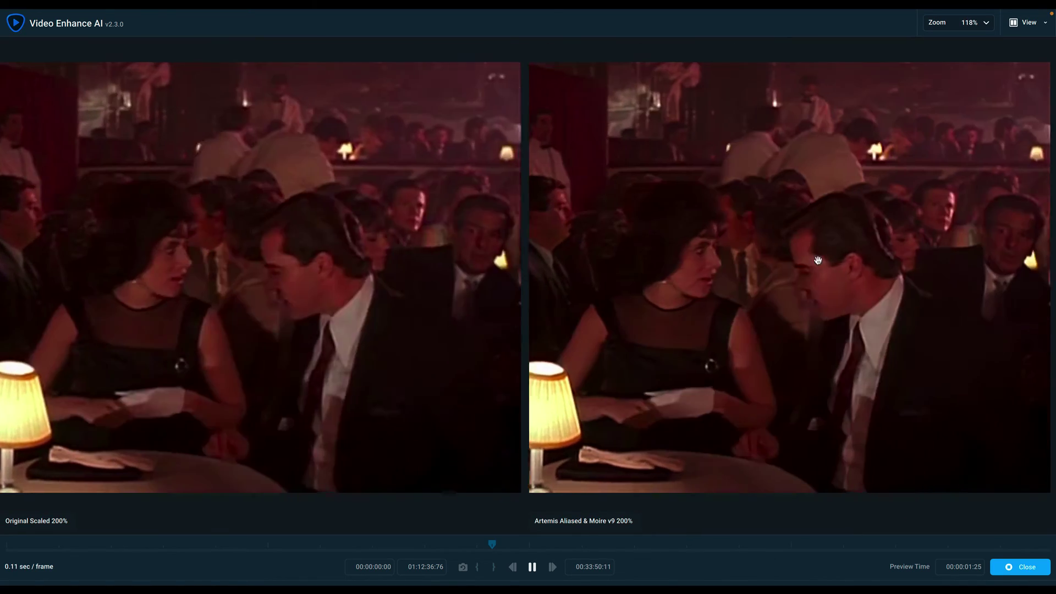
{"action": "scroll", "coordinate": [786, 264], "scroll_direction": "down", "scroll_amount": 2}
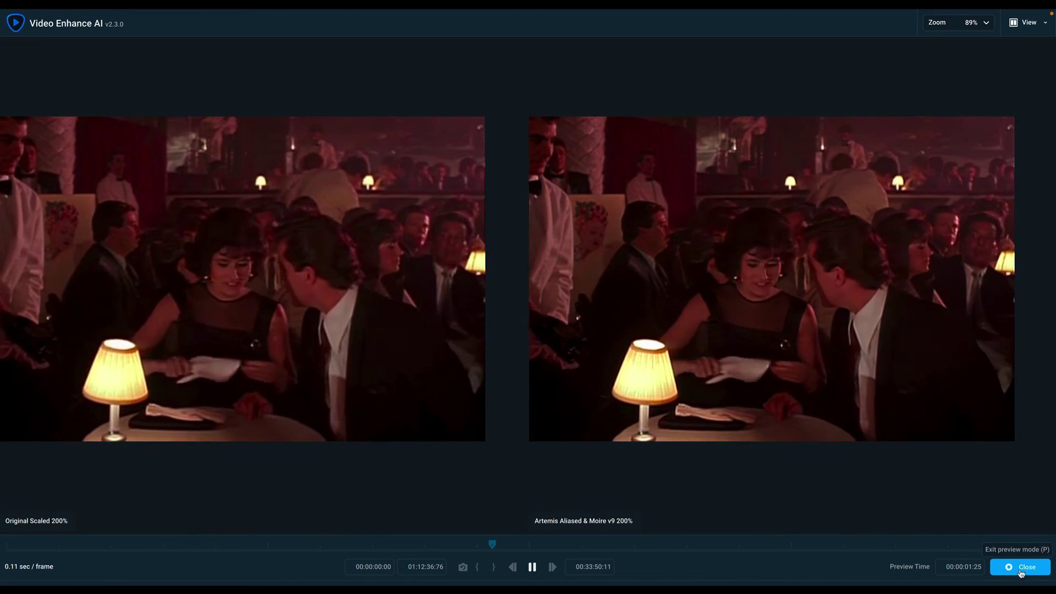
{"action": "left_click", "coordinate": [1021, 572]}
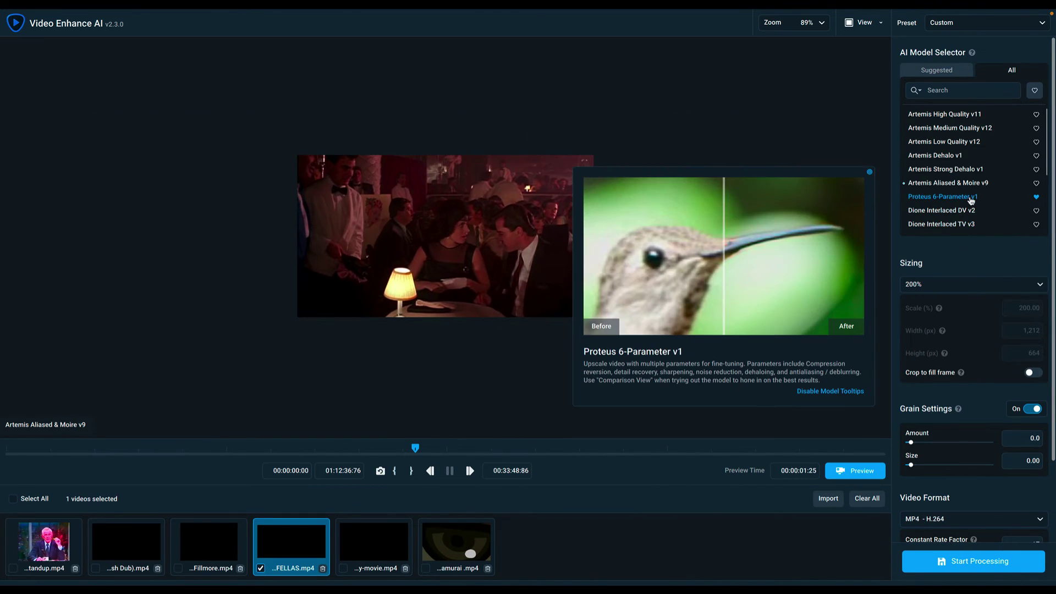
Preview the restaurant scene with the Gaia High Quality v5 model beside the original, and exit the preview.
{"action": "key", "text": "p"}
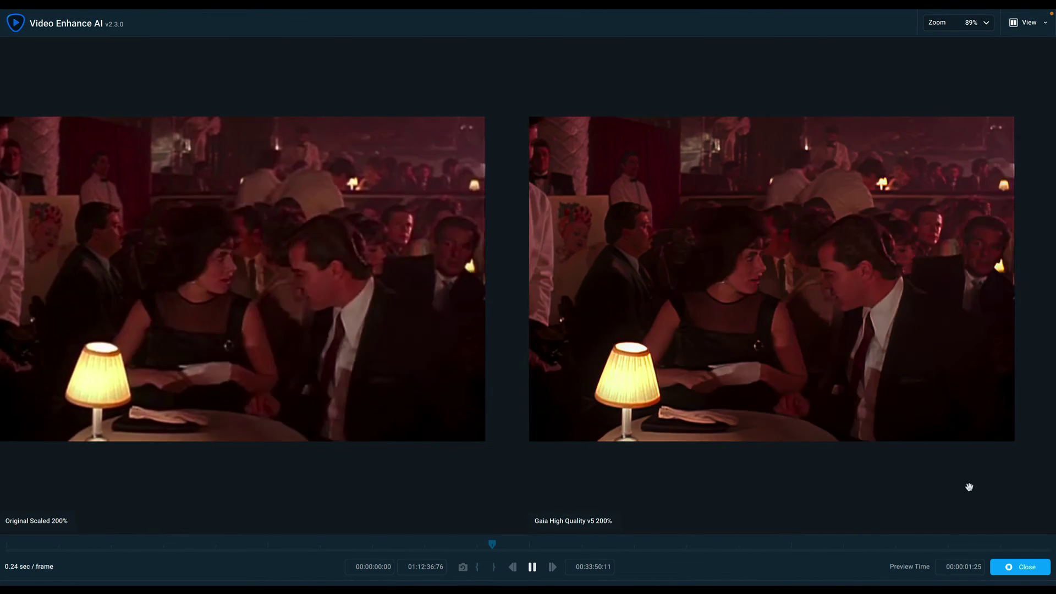
{"action": "key", "text": "p"}
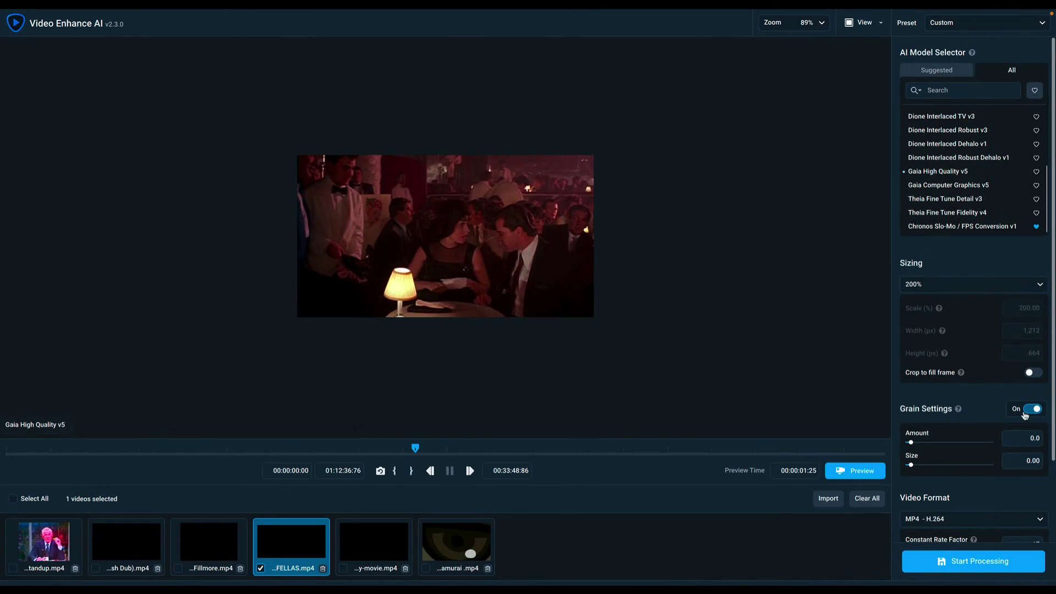
Select the Proteus 6-Parameter v1 model, preview the FELLAS clip from 00:34:10:74 at 100% (Denoise / DeBlock) sizing, and exit the preview.
{"action": "left_click", "coordinate": [947, 291]}
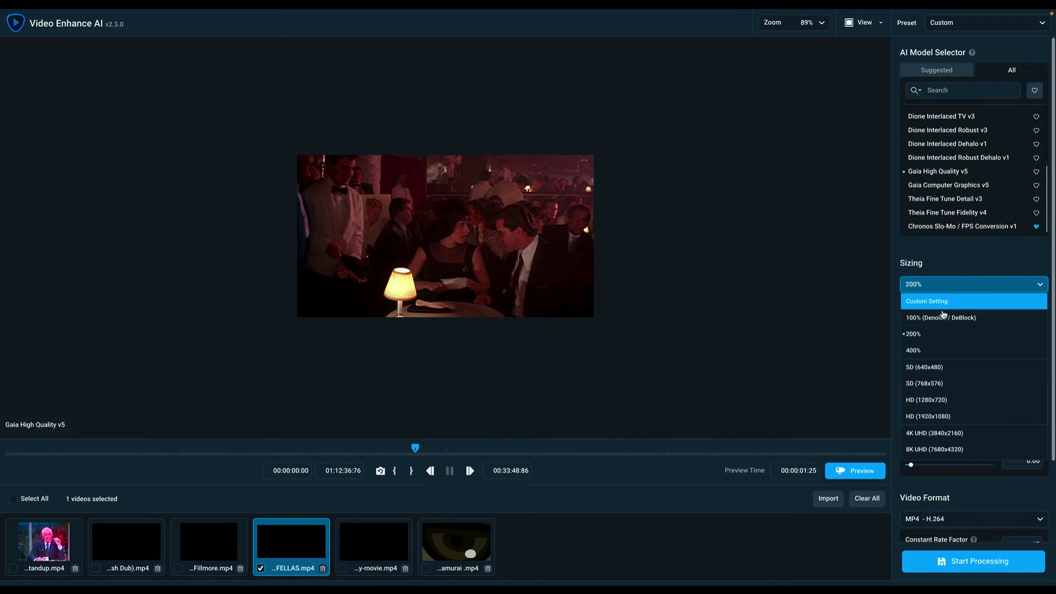
{"action": "left_click", "coordinate": [946, 319]}
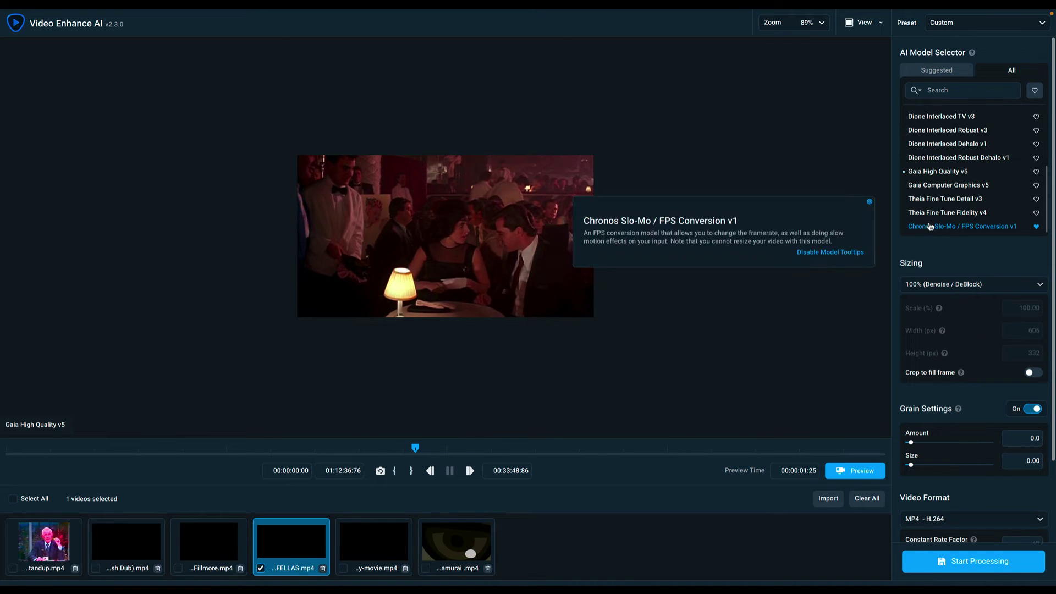
{"action": "scroll", "coordinate": [448, 307], "scroll_direction": "up", "scroll_amount": 3}
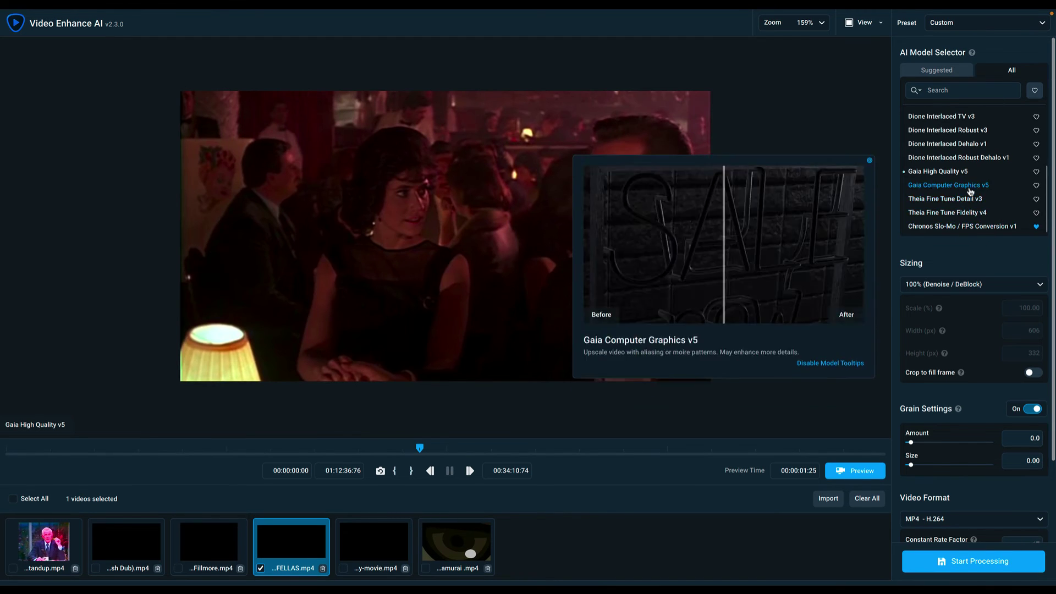
{"action": "scroll", "coordinate": [967, 209], "scroll_direction": "up", "scroll_amount": 5}
{"action": "scroll", "coordinate": [967, 204], "scroll_direction": "down", "scroll_amount": 1}
{"action": "scroll", "coordinate": [968, 200], "scroll_direction": "up", "scroll_amount": 2}
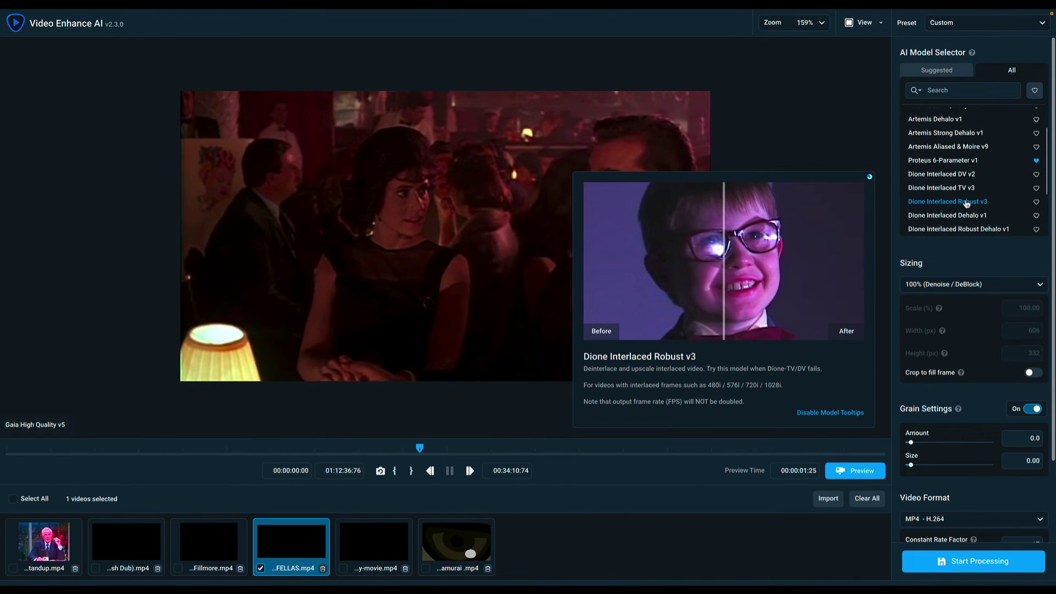
{"action": "scroll", "coordinate": [967, 203], "scroll_direction": "up", "scroll_amount": 2}
{"action": "scroll", "coordinate": [967, 202], "scroll_direction": "down", "scroll_amount": 5}
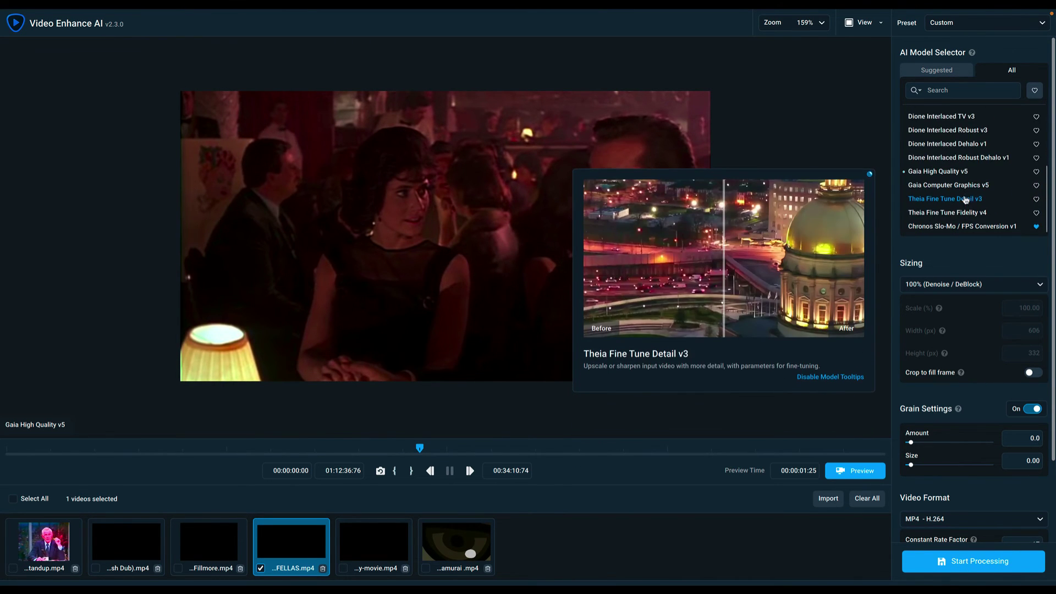
{"action": "scroll", "coordinate": [974, 182], "scroll_direction": "up", "scroll_amount": 3}
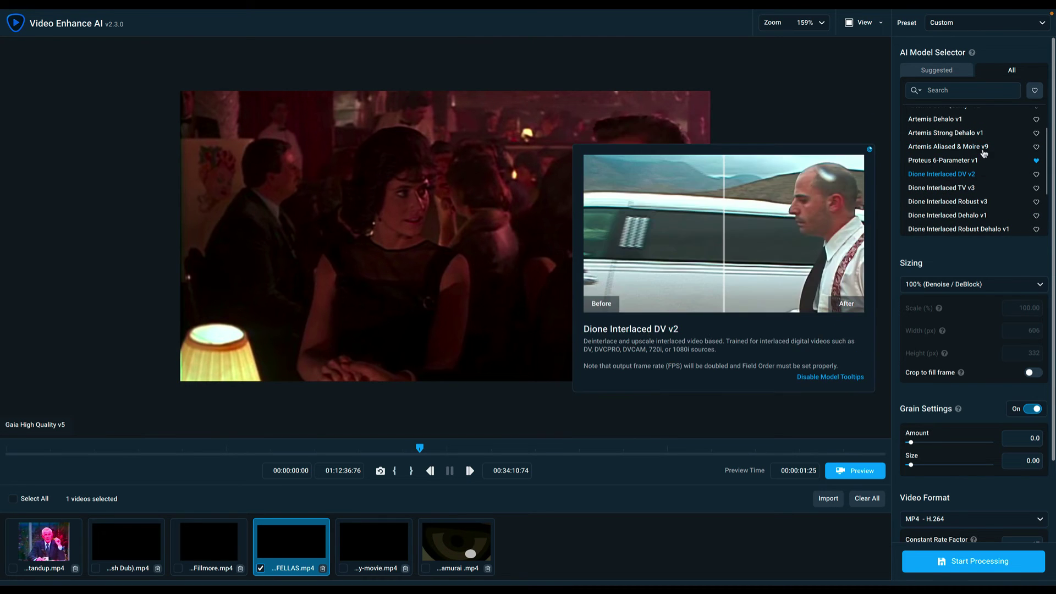
{"action": "scroll", "coordinate": [974, 156], "scroll_direction": "up", "scroll_amount": 2}
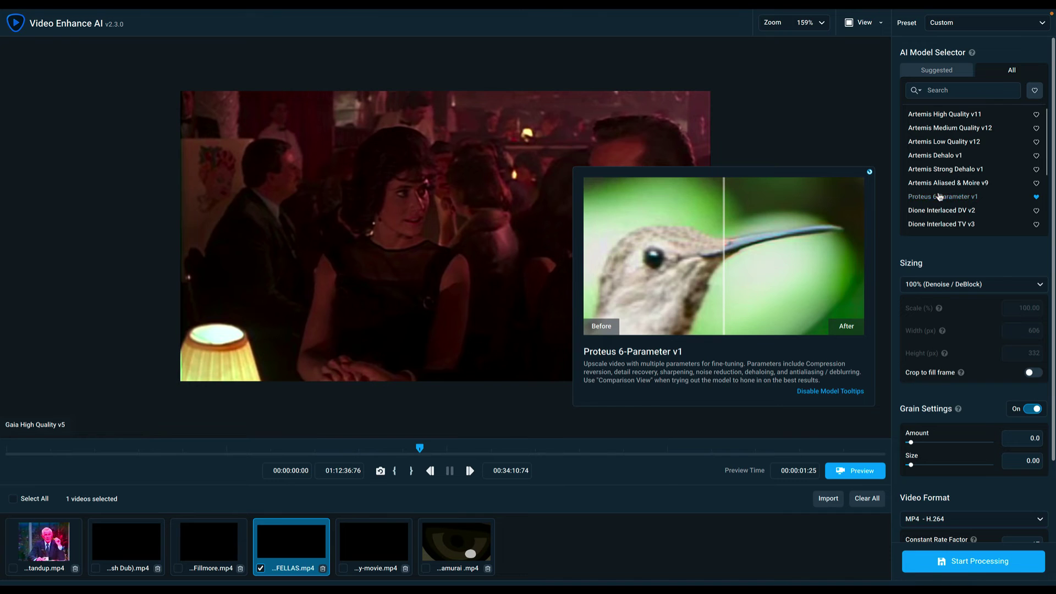
{"action": "left_click", "coordinate": [940, 196]}
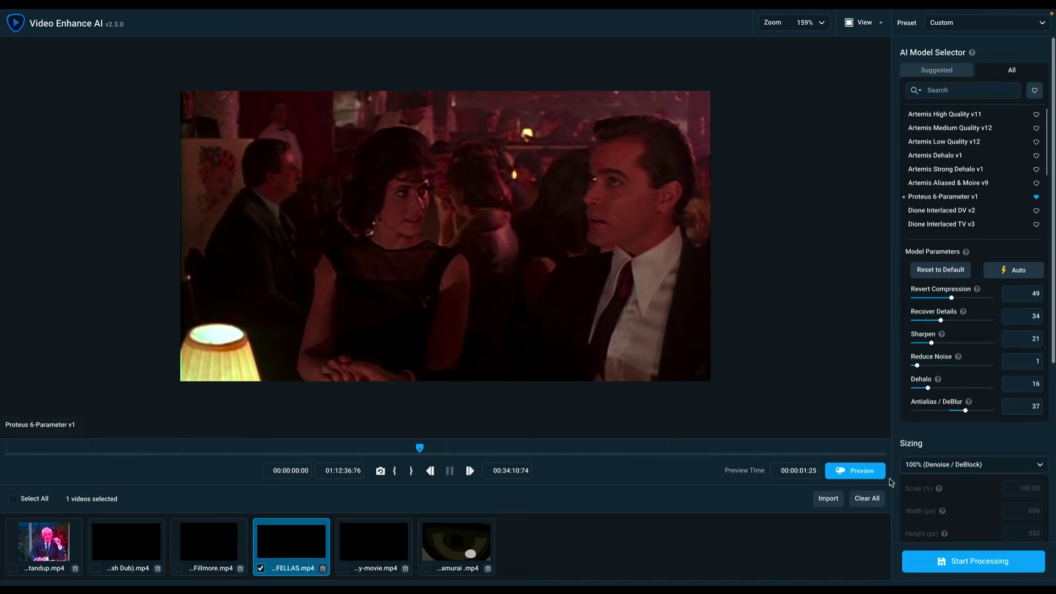
{"action": "left_click", "coordinate": [872, 476]}
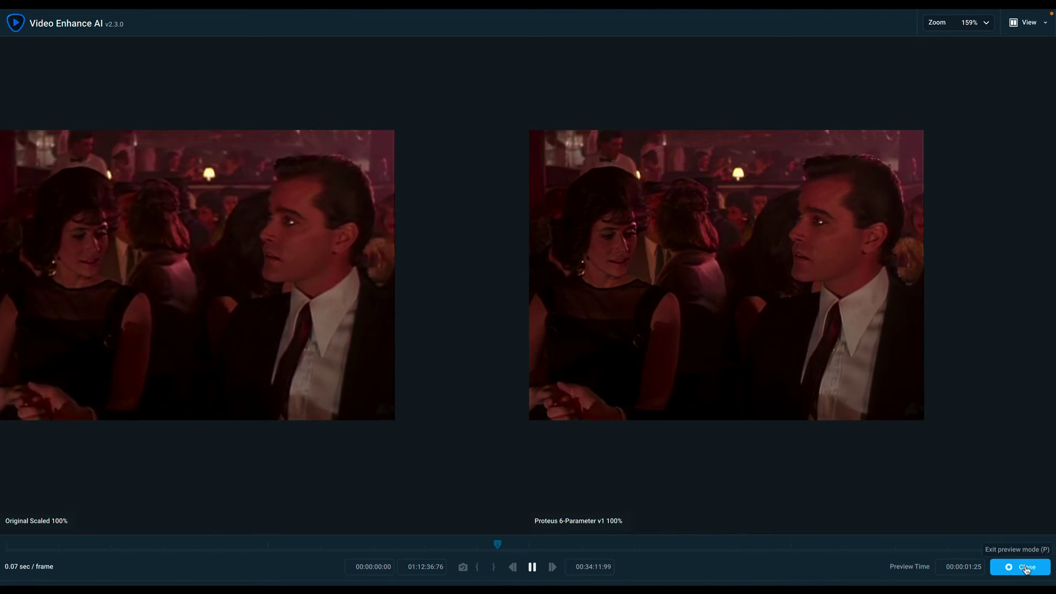
{"action": "left_click", "coordinate": [1009, 567]}
Set the output sizing of the FELLAS clip to 200%.
{"action": "scroll", "coordinate": [993, 451], "scroll_direction": "down", "scroll_amount": 2}
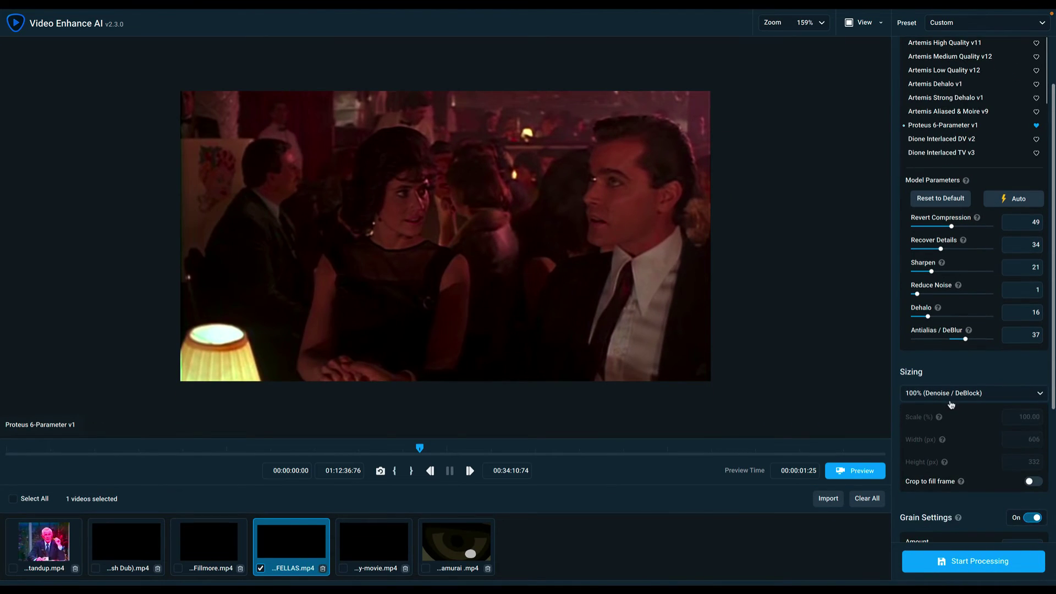
{"action": "left_click", "coordinate": [950, 399]}
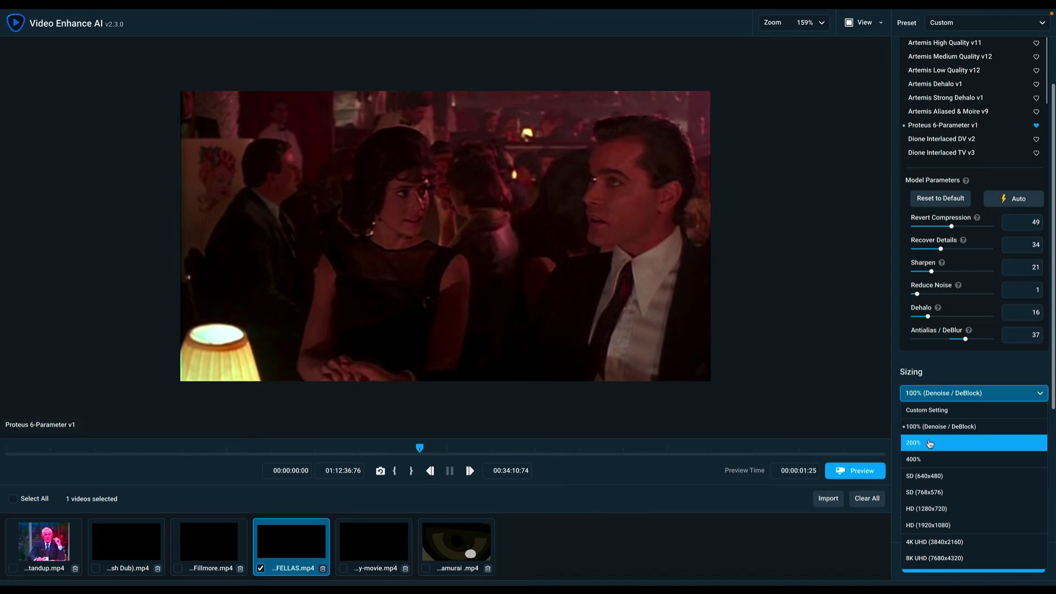
{"action": "left_click", "coordinate": [930, 442]}
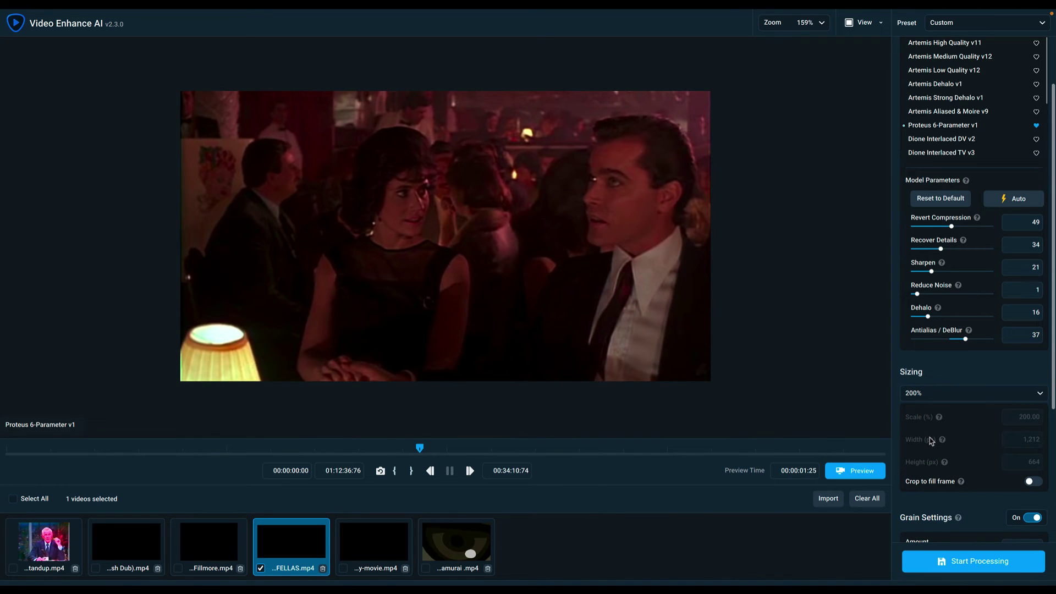
{"action": "left_click", "coordinate": [956, 392]}
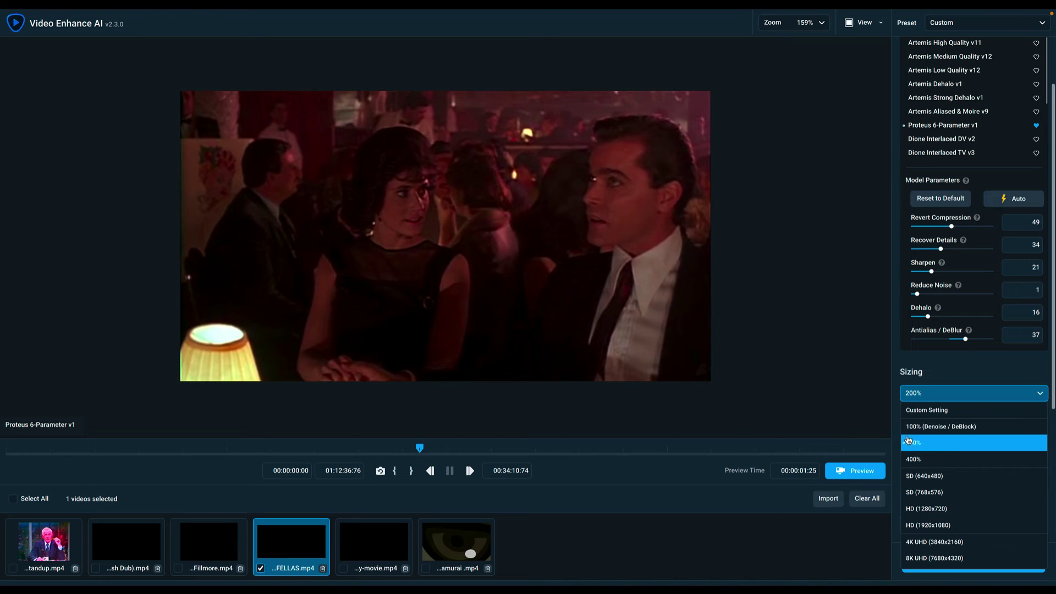
{"action": "left_click", "coordinate": [956, 393]}
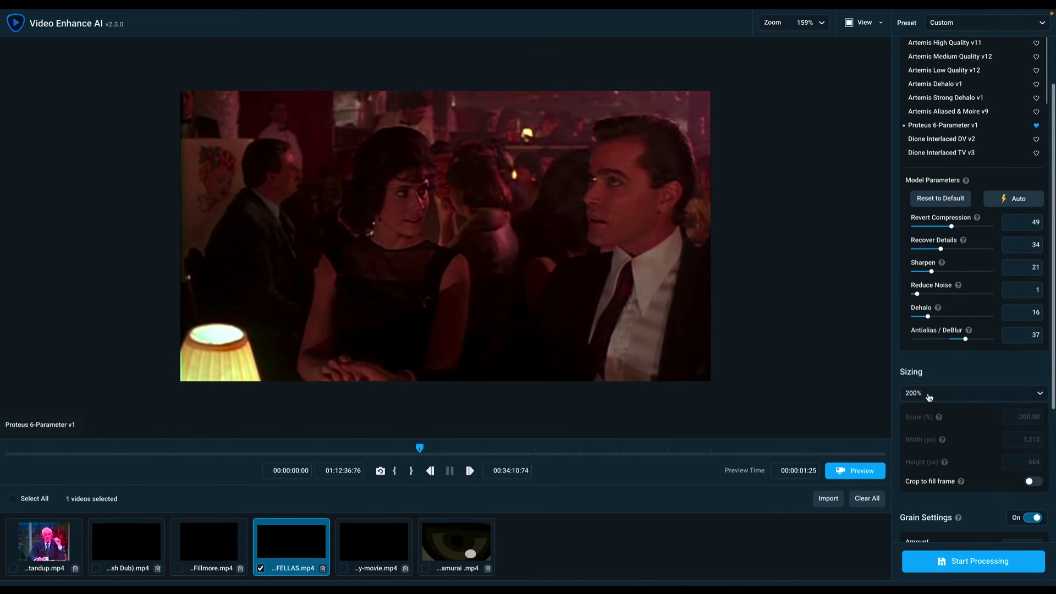
Try the SD (640x480), SD (768x576) and HD (1280x720) output sizes on the FELLAS clip.
{"action": "left_click", "coordinate": [956, 393]}
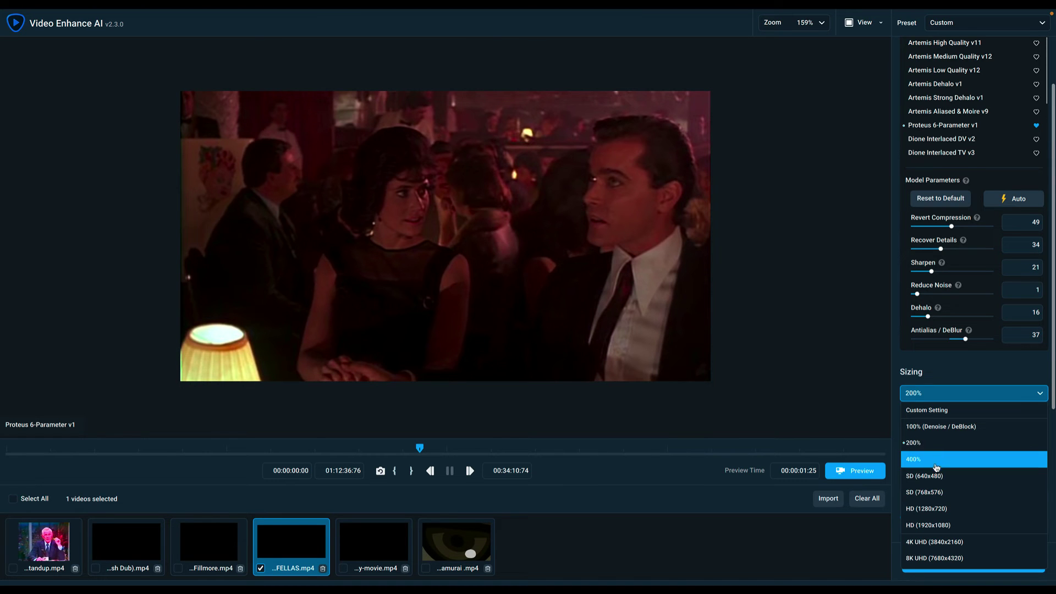
{"action": "left_click", "coordinate": [960, 476]}
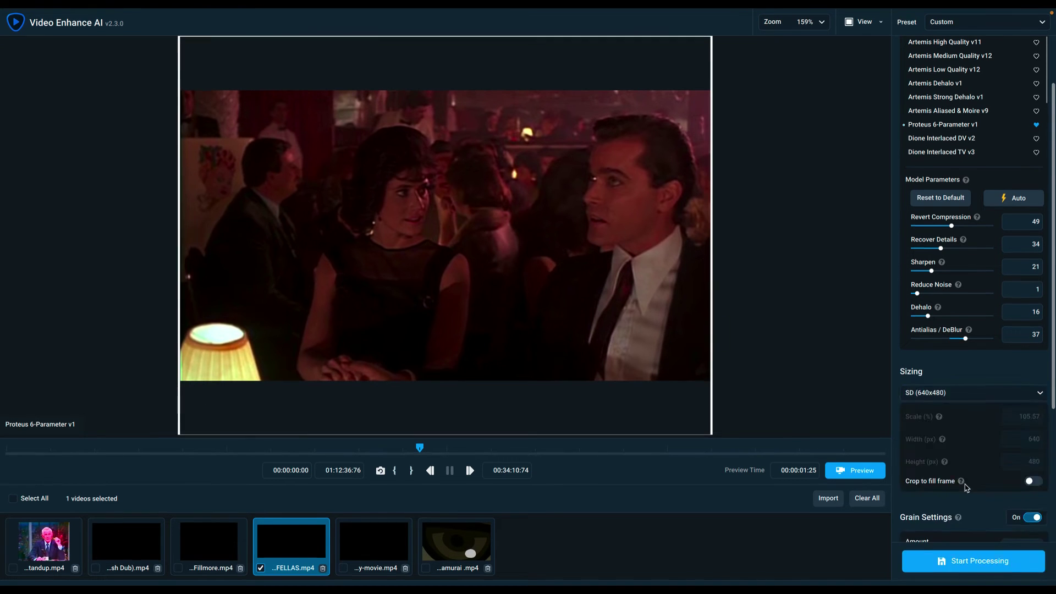
{"action": "left_click", "coordinate": [960, 392]}
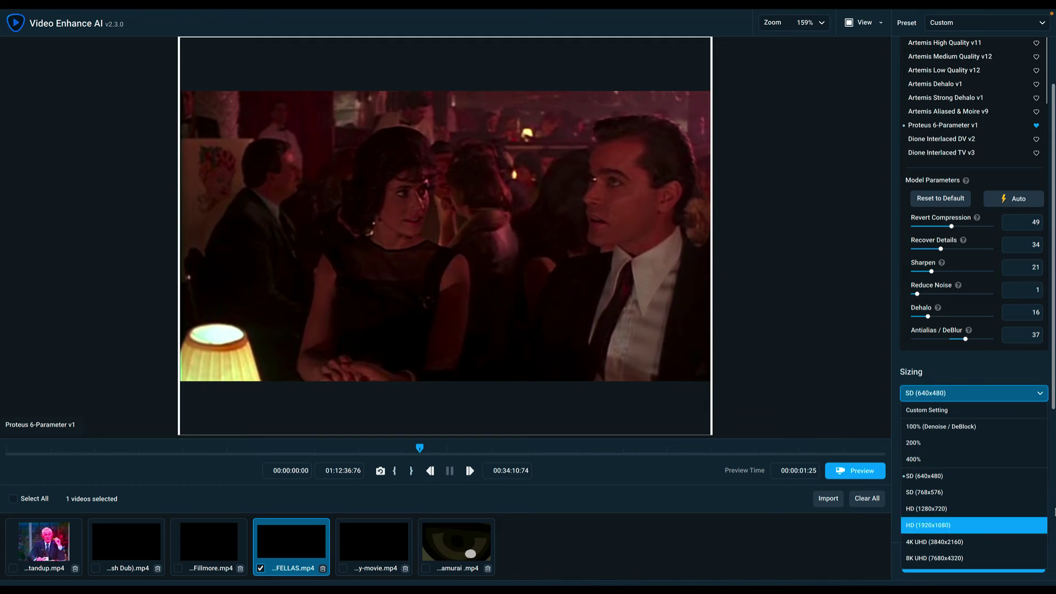
{"action": "left_click", "coordinate": [978, 497]}
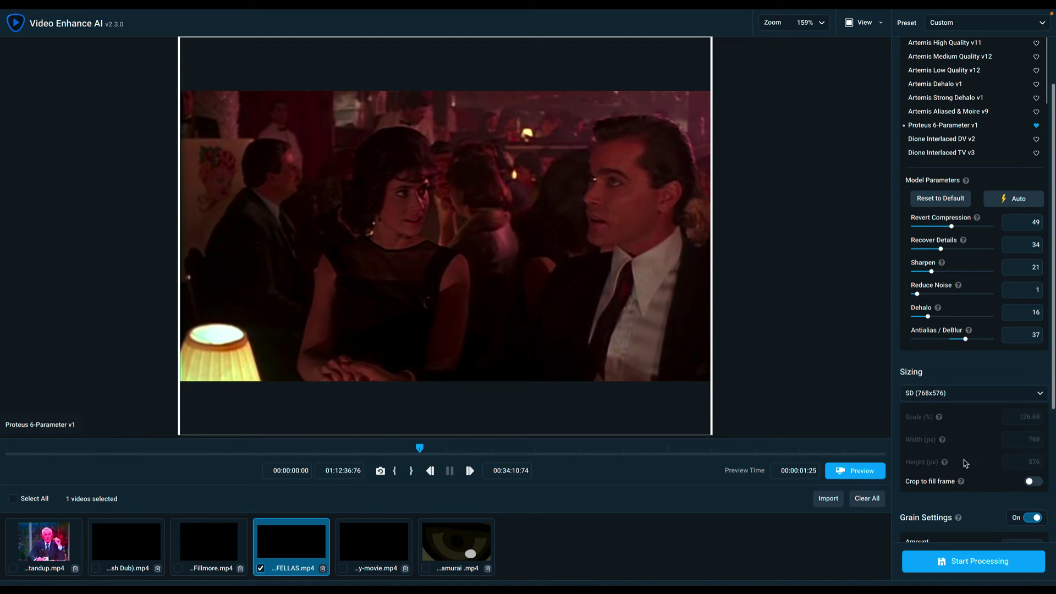
{"action": "left_click", "coordinate": [918, 393]}
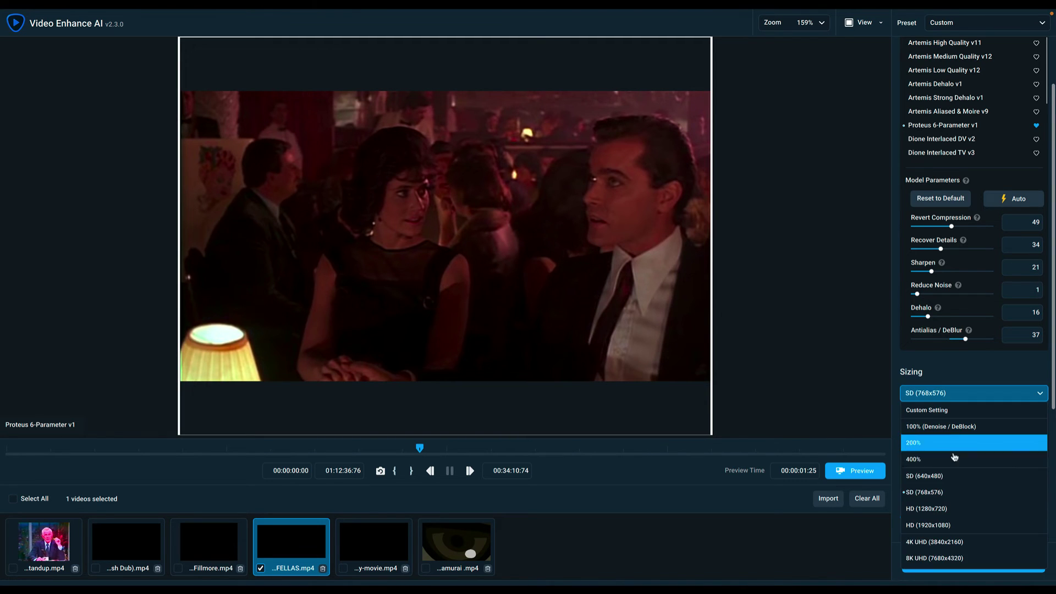
{"action": "left_click", "coordinate": [956, 507]}
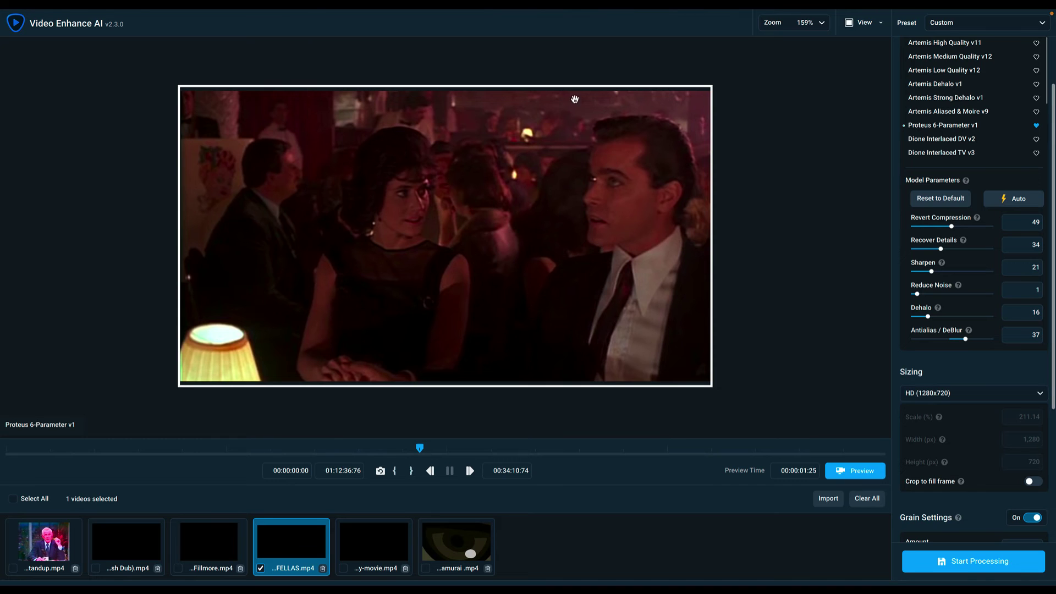
Set the output size of the FELLAS clip to HD (1920x1080).
{"action": "left_click", "coordinate": [935, 393]}
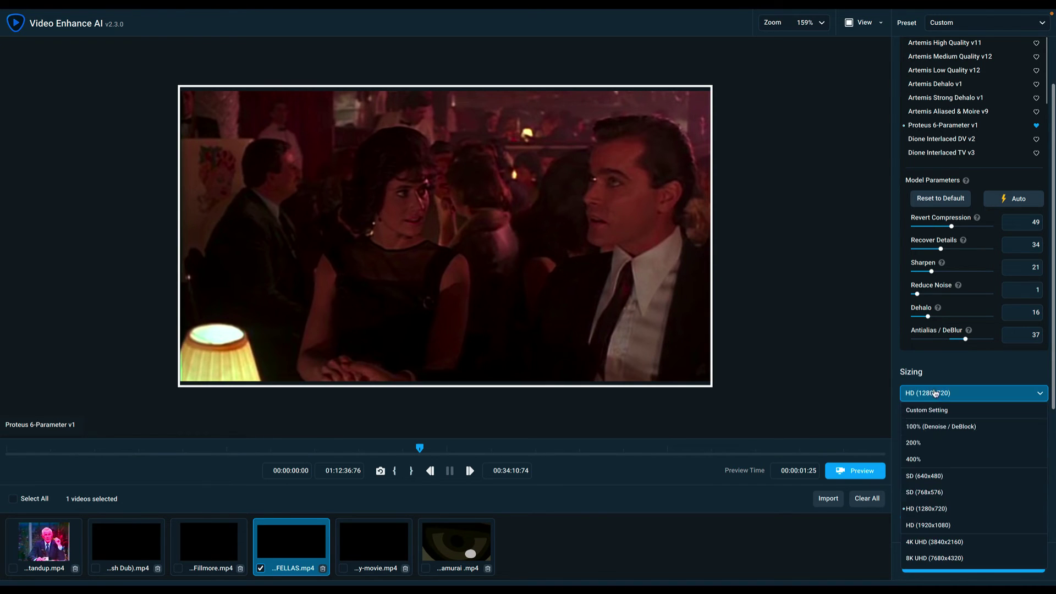
{"action": "left_click", "coordinate": [943, 524]}
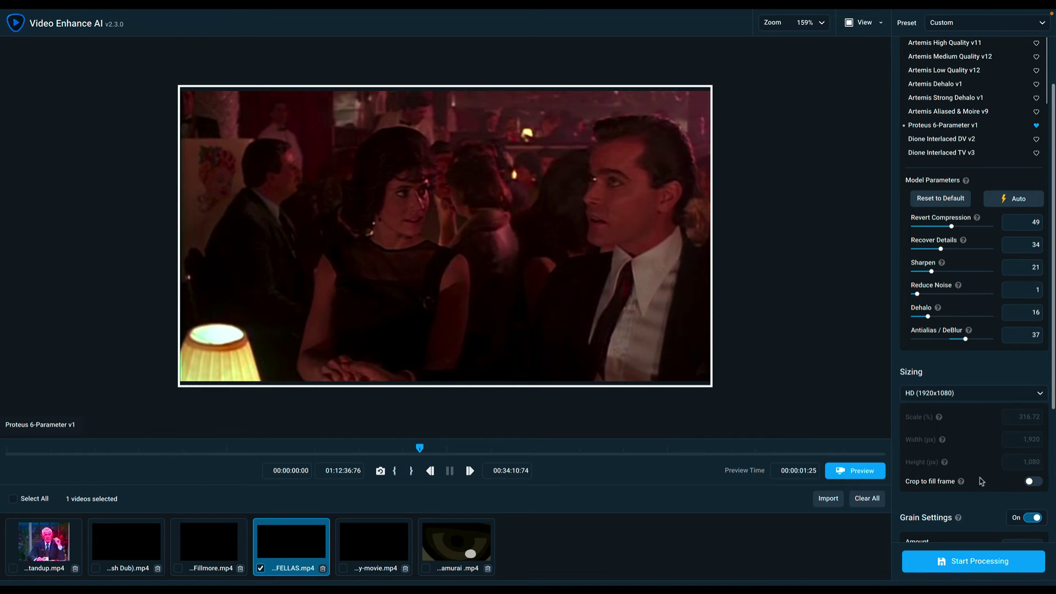
Try cropping the FELLAS clip to fill the frame and switching its grain settings off.
{"action": "left_click", "coordinate": [1032, 482]}
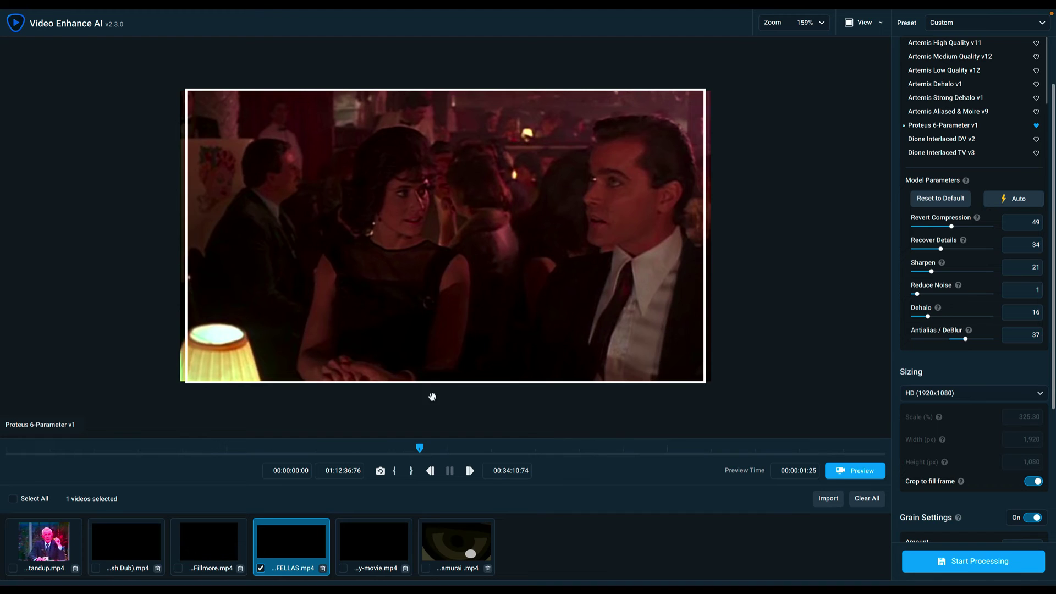
{"action": "left_click", "coordinate": [1035, 518]}
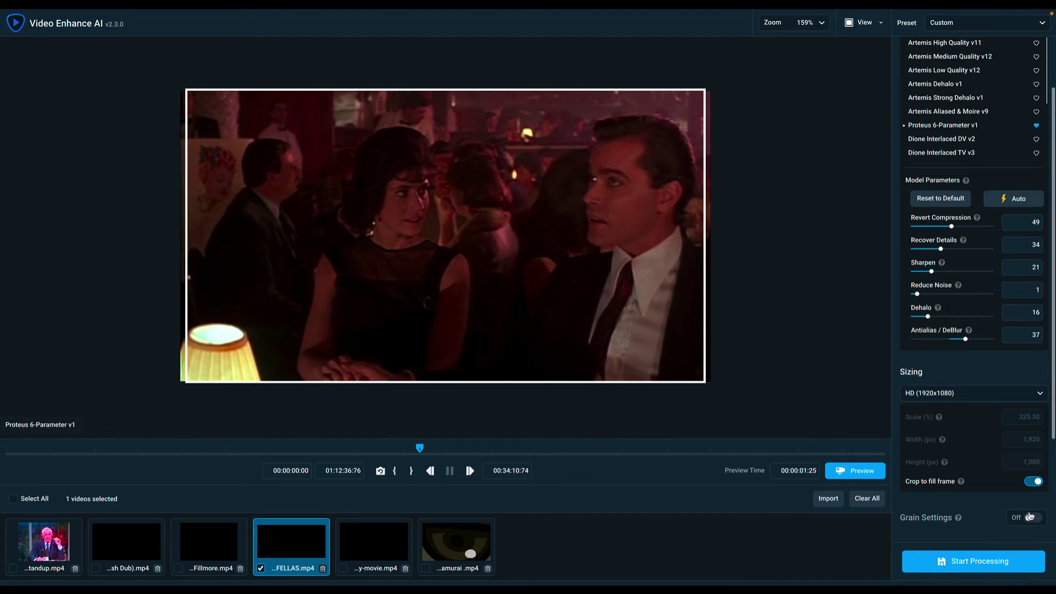
{"action": "left_click", "coordinate": [1034, 518]}
{"action": "left_click", "coordinate": [1033, 483]}
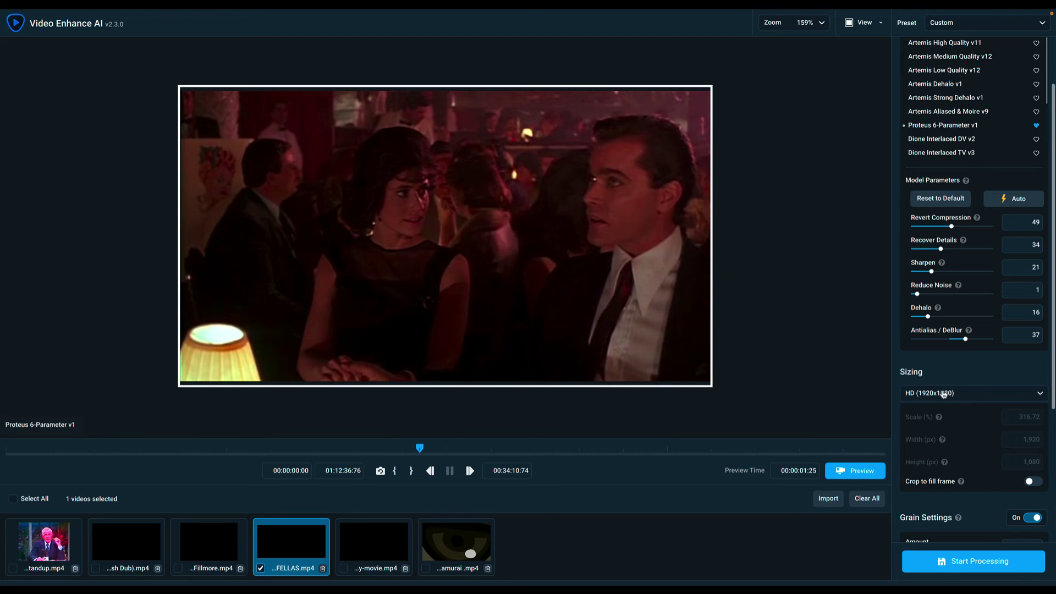
Set the output size of the FELLAS clip to 8K UHD (7680x4320) and change the sizing to Custom Setting.
{"action": "left_click", "coordinate": [944, 394]}
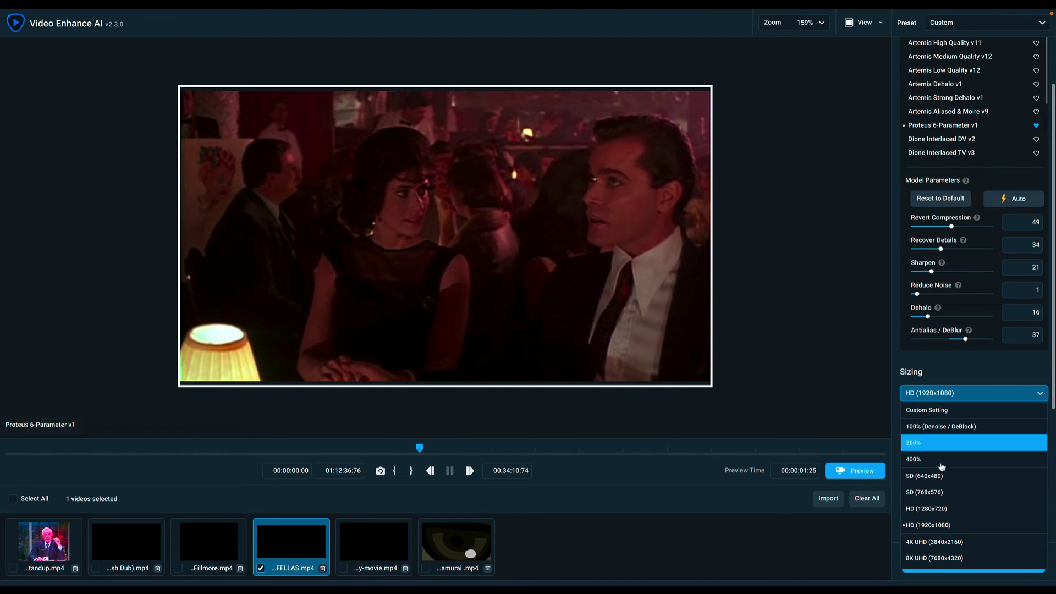
{"action": "left_click", "coordinate": [935, 557]}
{"action": "left_click", "coordinate": [924, 393]}
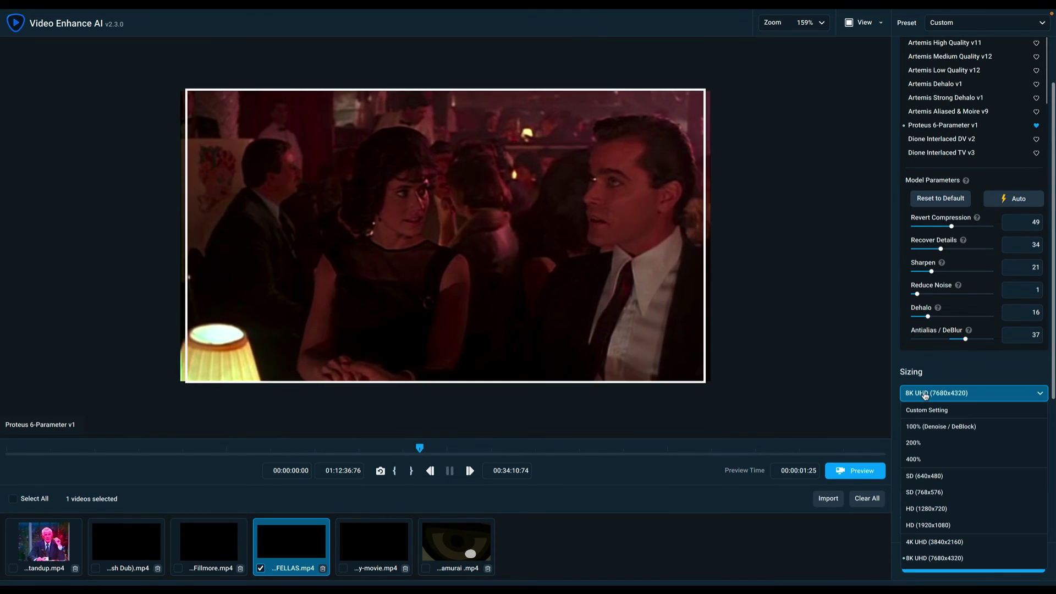
{"action": "left_click", "coordinate": [929, 410]}
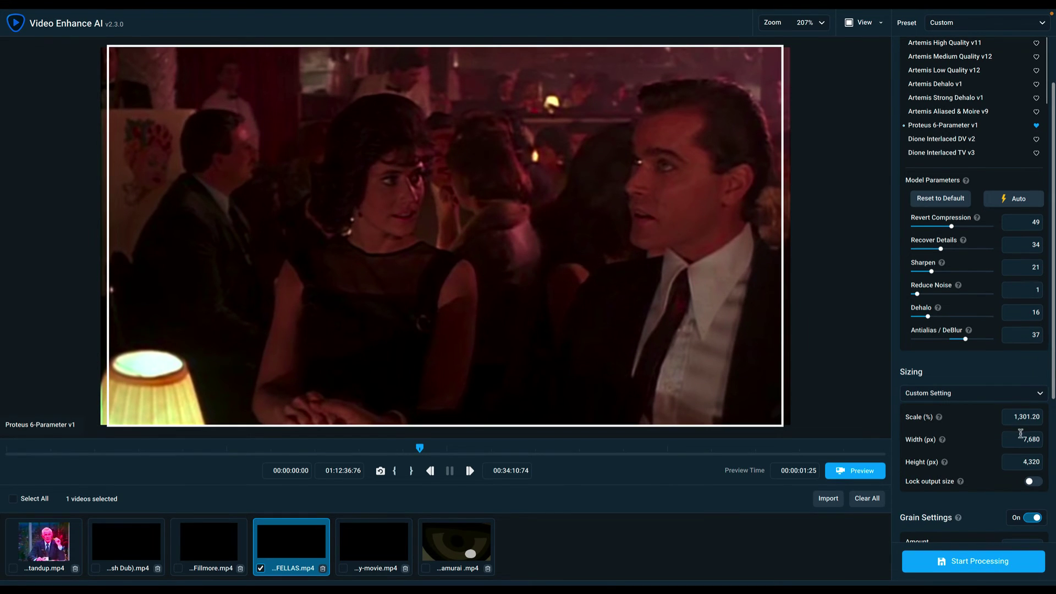
Try custom output widths of 4092 and 5000 px and a height of 1992 px on the FELLAS clip.
{"action": "left_click", "coordinate": [1038, 439]}
{"action": "type", "text": "4092"}
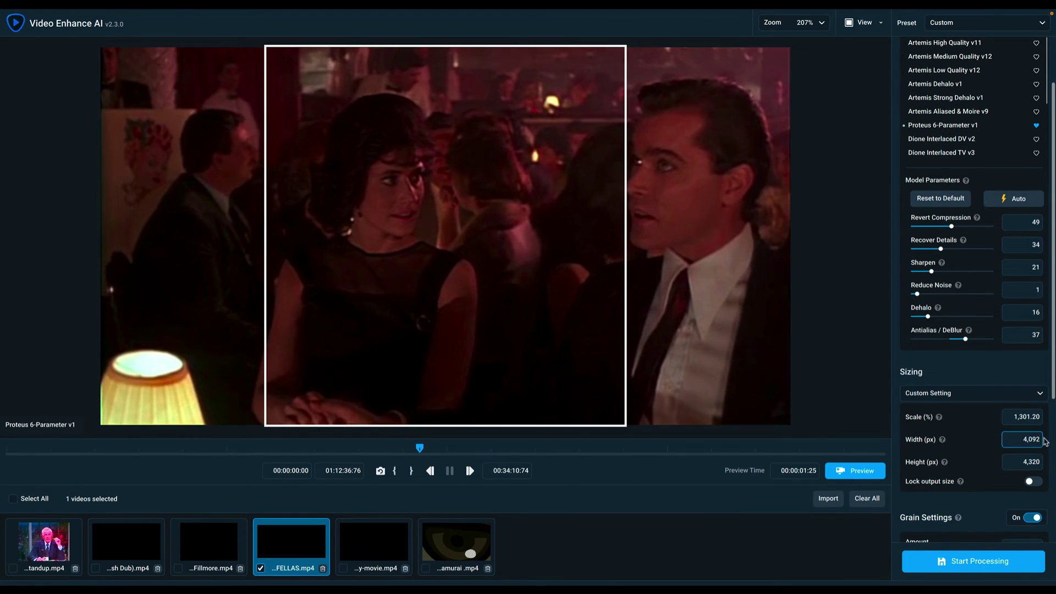
{"action": "left_click_drag", "start_coordinate": [1021, 438], "coordinate": [1050, 439]}
{"action": "type", "text": "5000"}
{"action": "left_click", "coordinate": [1029, 460]}
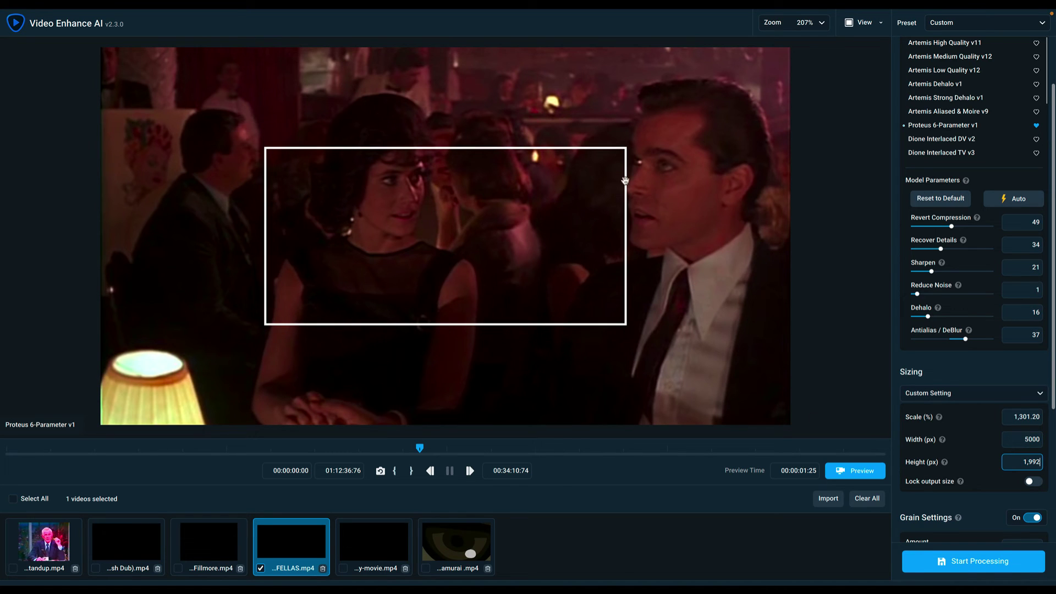
{"action": "left_click", "coordinate": [644, 220]}
Examine the Constant Rate Factor and Keep Audio explanations and the descriptions of the Artemis models.
{"action": "scroll", "coordinate": [1034, 486], "scroll_direction": "down", "scroll_amount": 4}
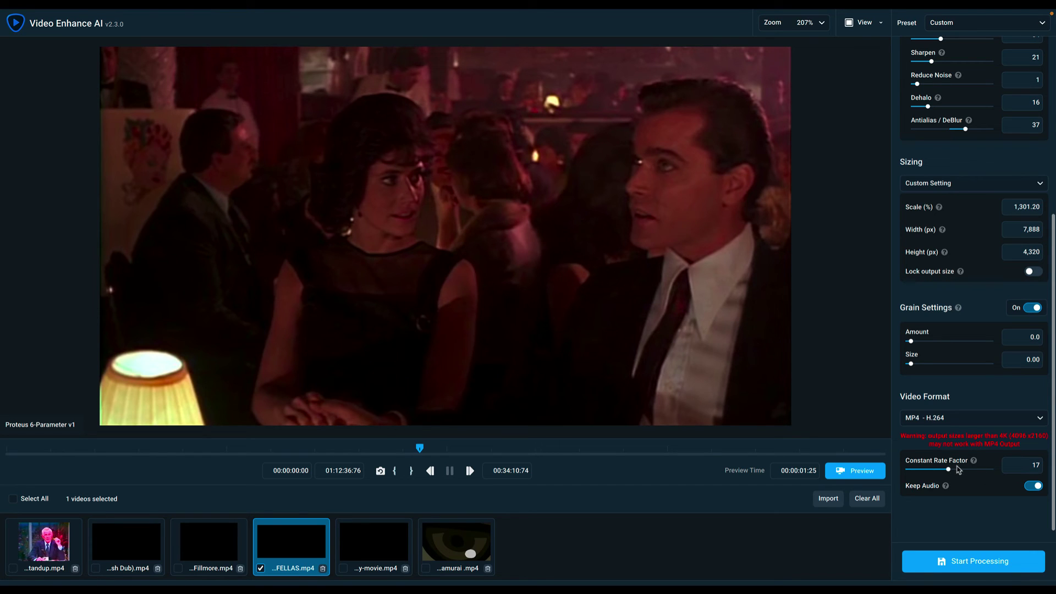
{"action": "mouse_move", "coordinate": [974, 461]}
{"action": "mouse_move", "coordinate": [944, 488]}
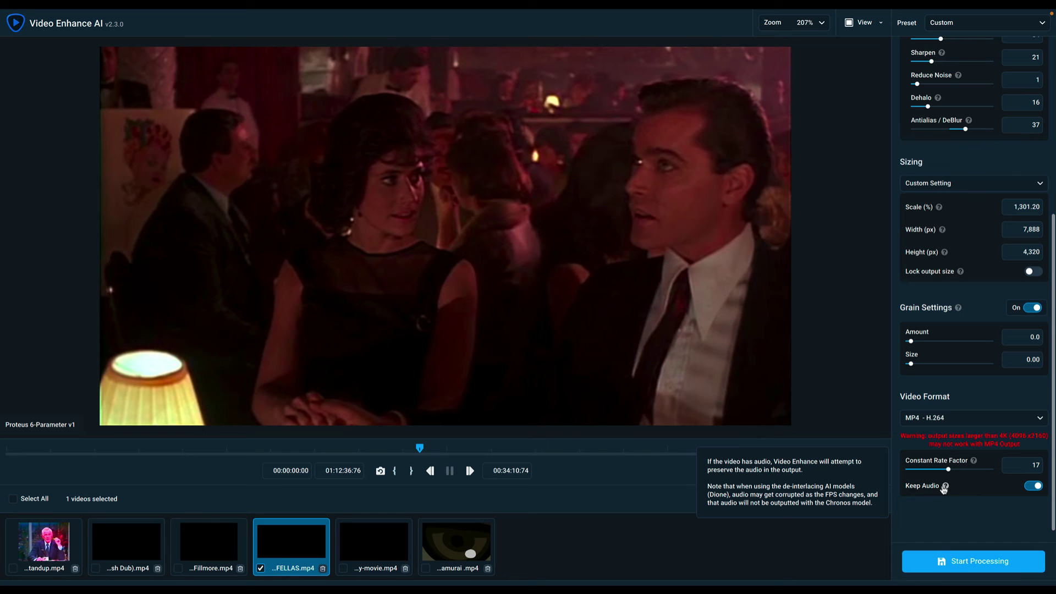
{"action": "scroll", "coordinate": [1007, 484], "scroll_direction": "up", "scroll_amount": 5}
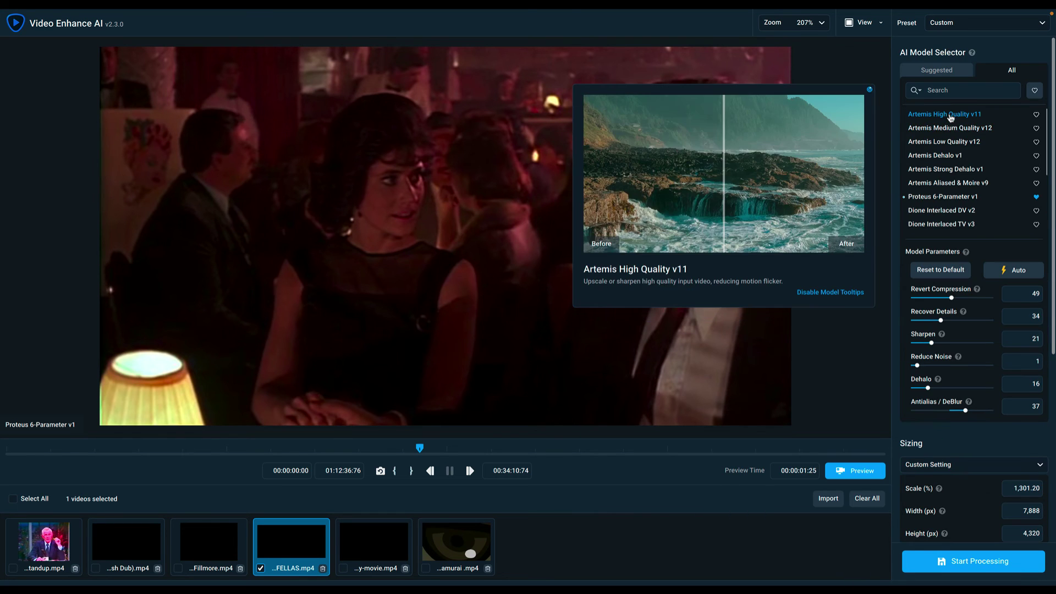
{"action": "mouse_move", "coordinate": [933, 128]}
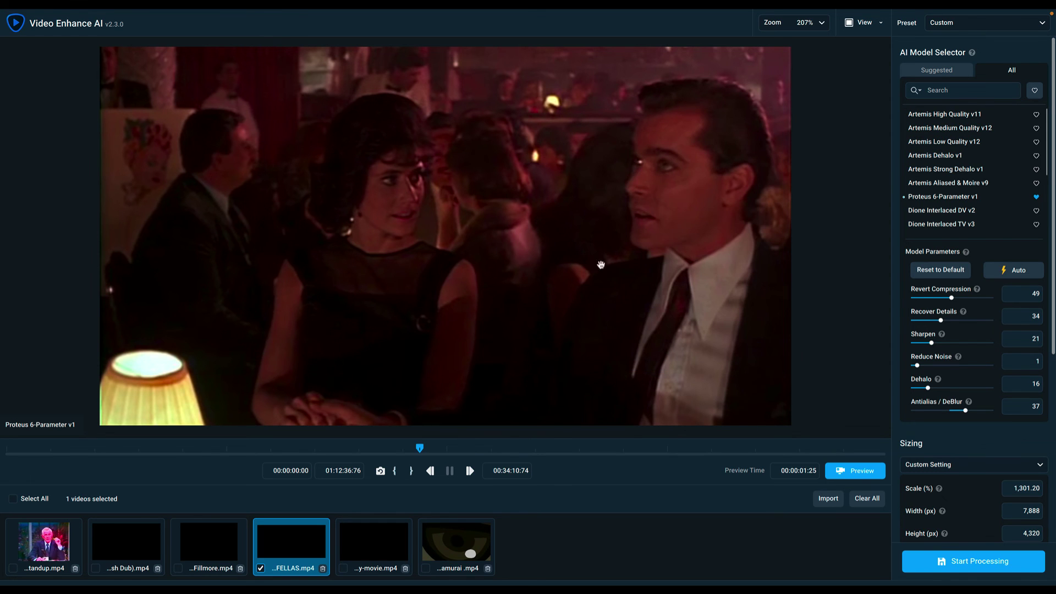
Select the y-movie clip, preview it with Proteus 6-Parameter v1 at 200%, and exit the preview.
{"action": "left_click", "coordinate": [393, 556]}
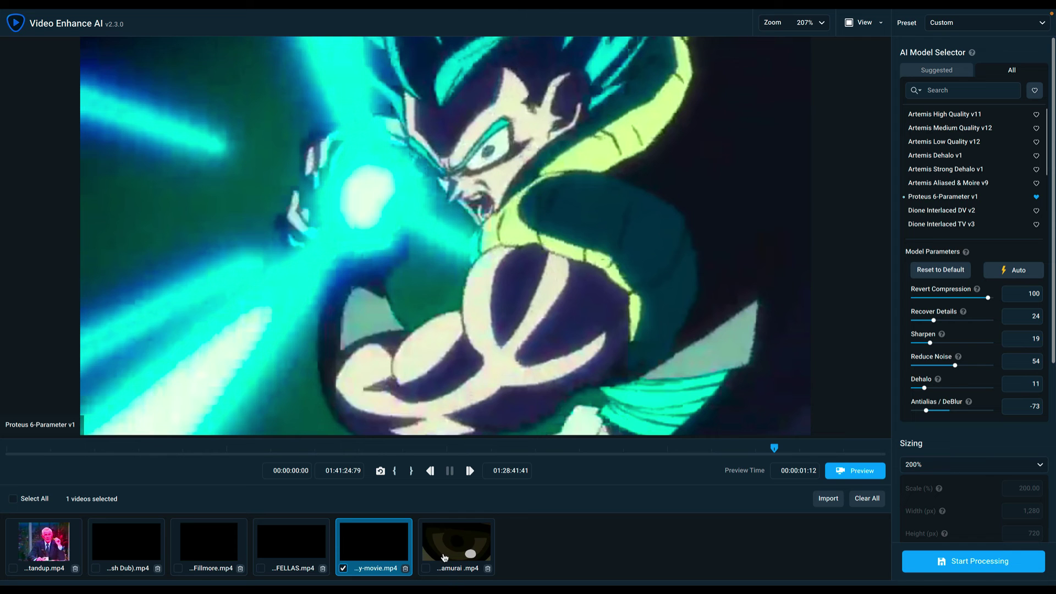
{"action": "key", "text": "Right"}
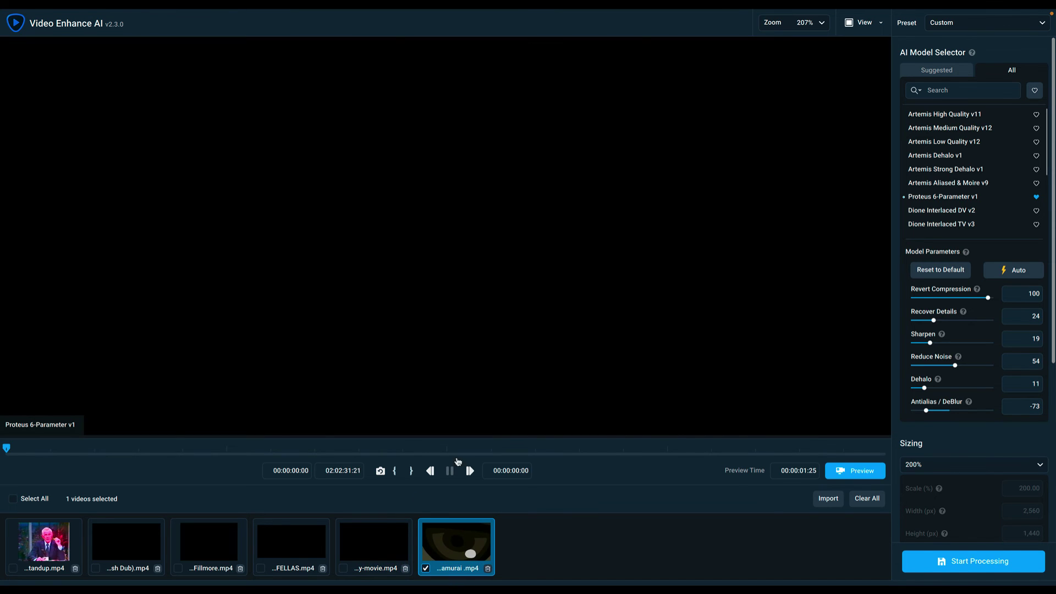
{"action": "key", "text": "Left"}
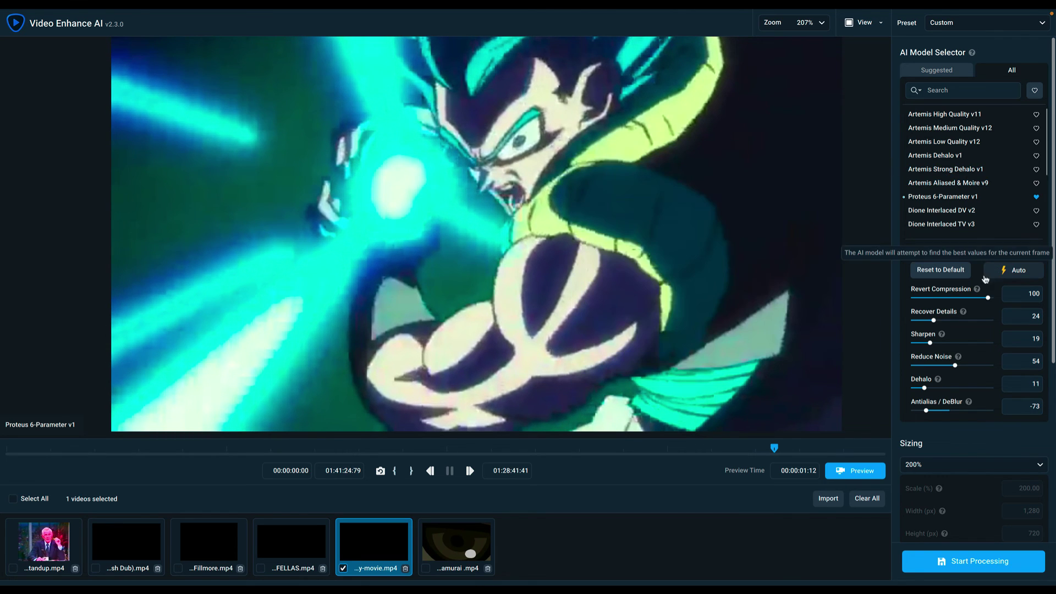
{"action": "left_click", "coordinate": [869, 472]}
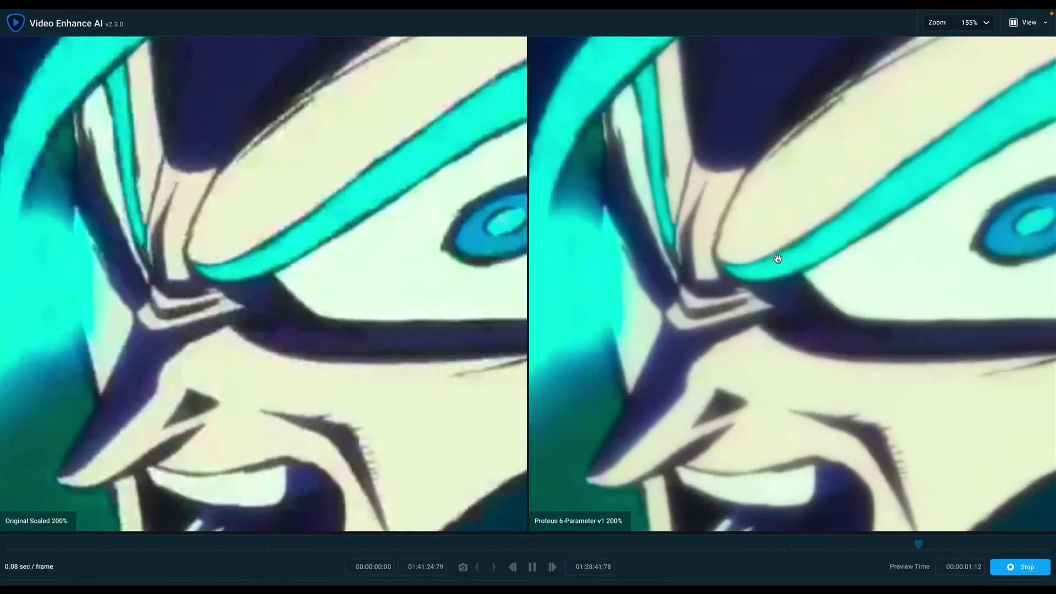
{"action": "scroll", "coordinate": [778, 256], "scroll_direction": "down", "scroll_amount": 4}
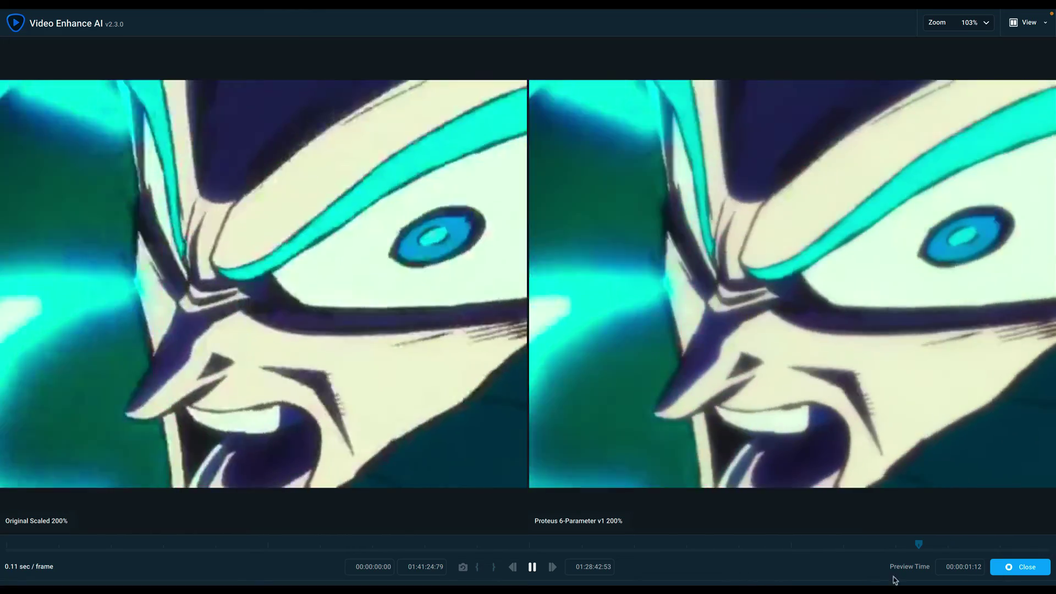
{"action": "left_click", "coordinate": [531, 567]}
{"action": "left_click", "coordinate": [1028, 567]}
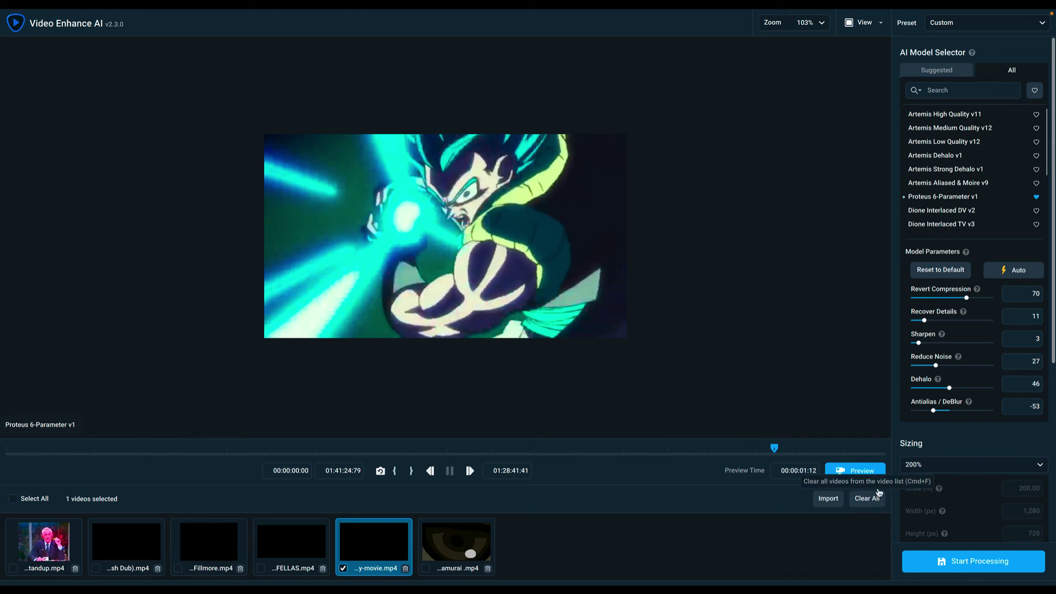
Set Recover Details to 30 for the y-movie clip and preview the result against the original.
{"action": "left_click", "coordinate": [939, 320]}
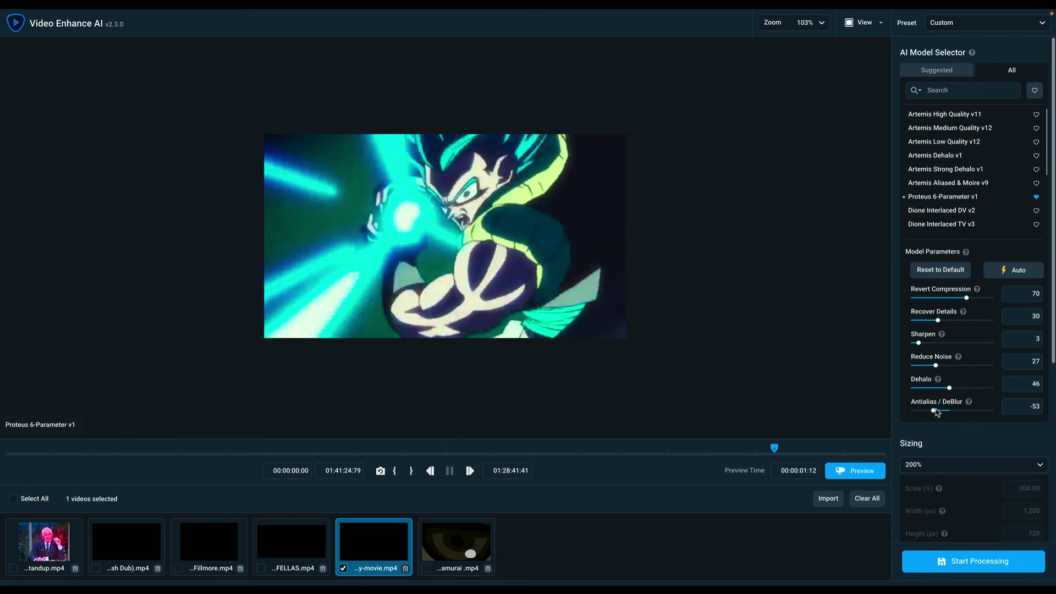
{"action": "left_click", "coordinate": [856, 471]}
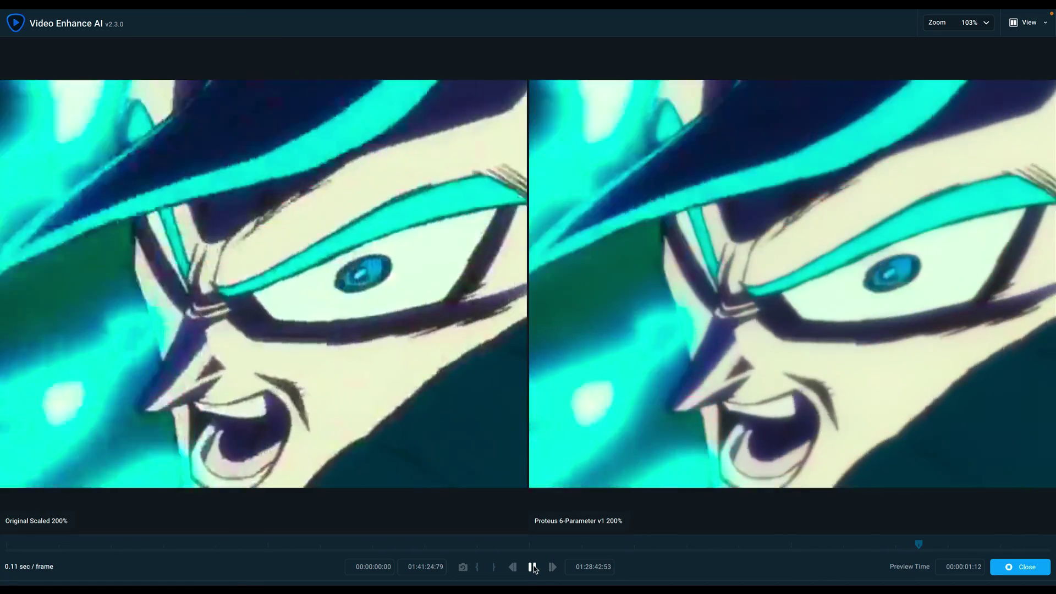
{"action": "left_click", "coordinate": [532, 568]}
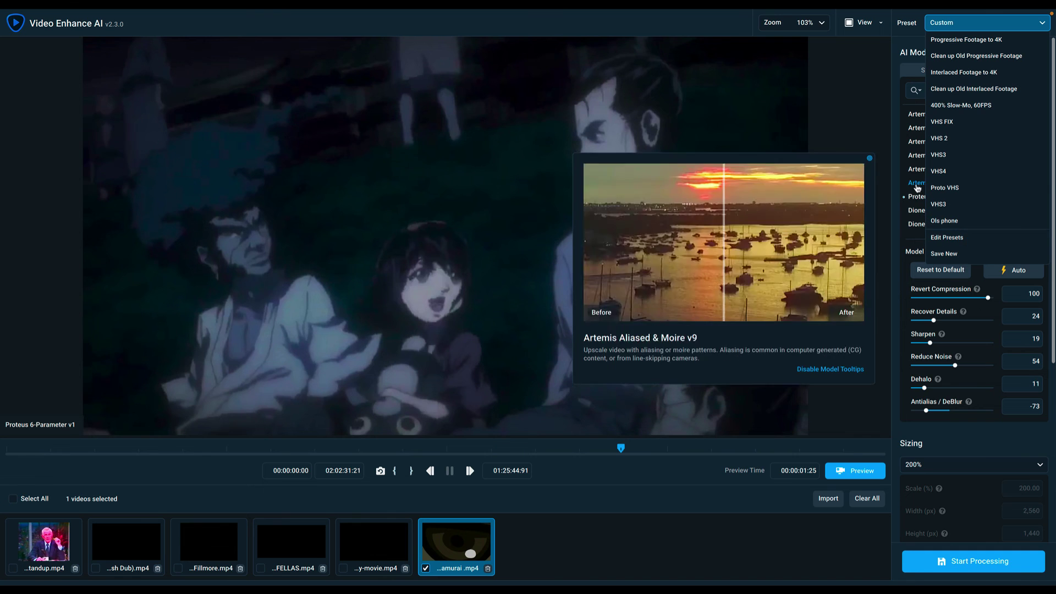
Look through the available presets, preview the samurai clip from 01:25:44:91 at 200%, and exit the preview.
{"action": "mouse_move", "coordinate": [992, 105]}
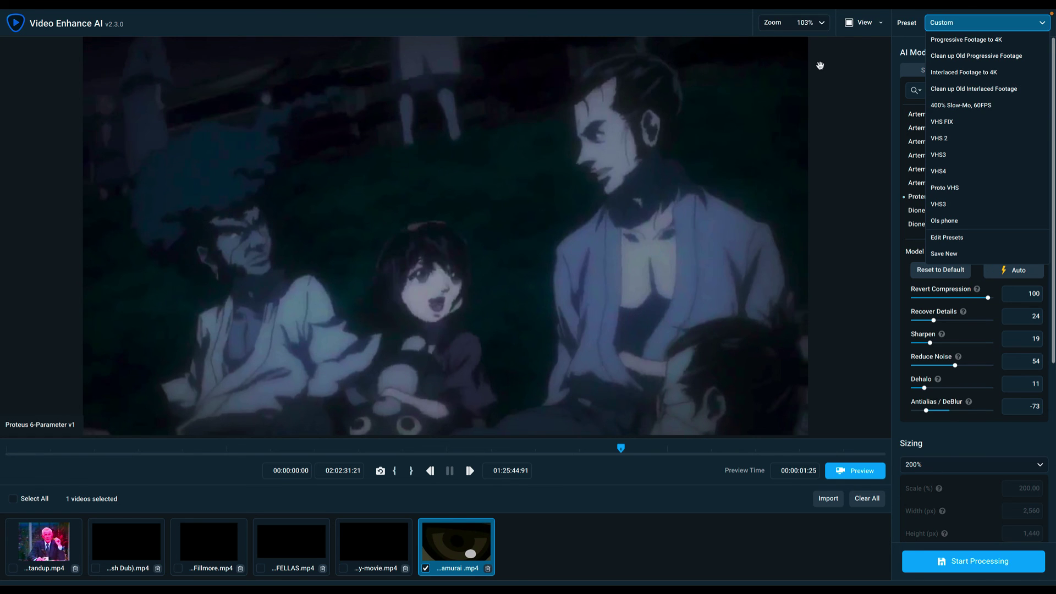
{"action": "left_click", "coordinate": [648, 31]}
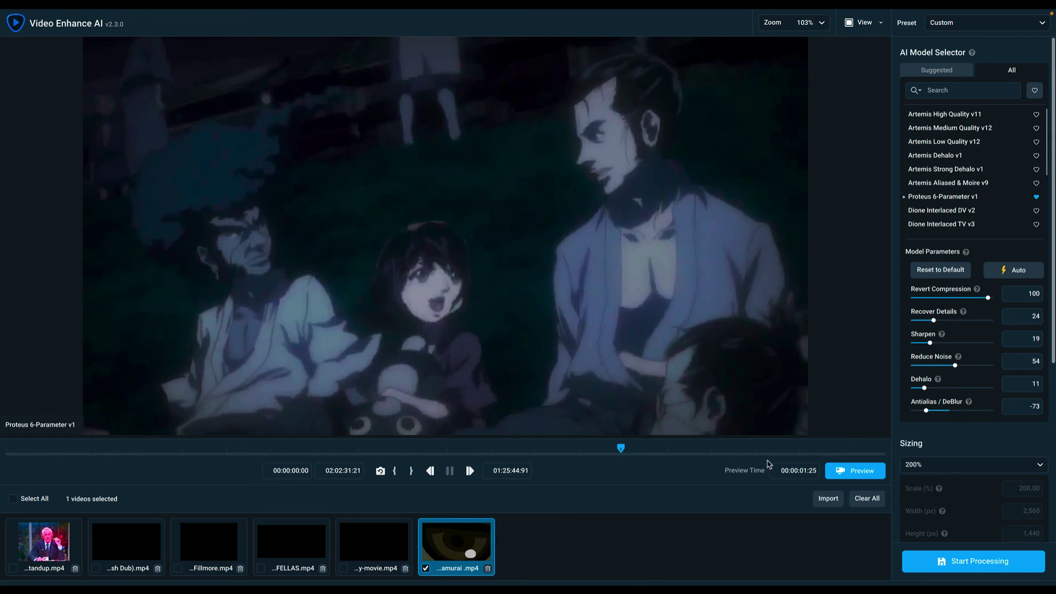
{"action": "left_click", "coordinate": [871, 468]}
{"action": "scroll", "coordinate": [892, 478], "scroll_direction": "down", "scroll_amount": 5}
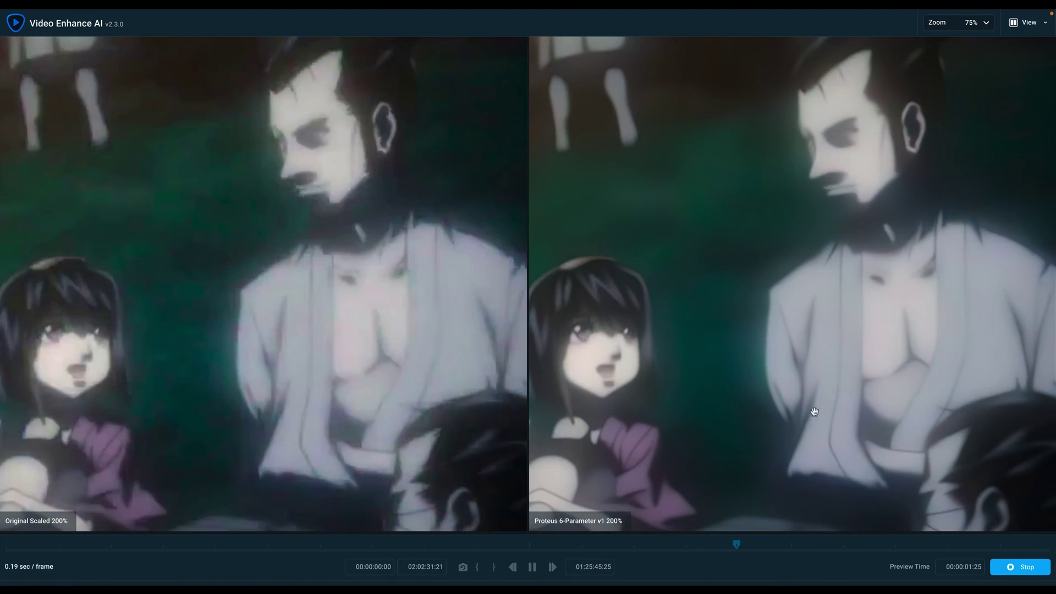
{"action": "scroll", "coordinate": [743, 408], "scroll_direction": "down", "scroll_amount": 5}
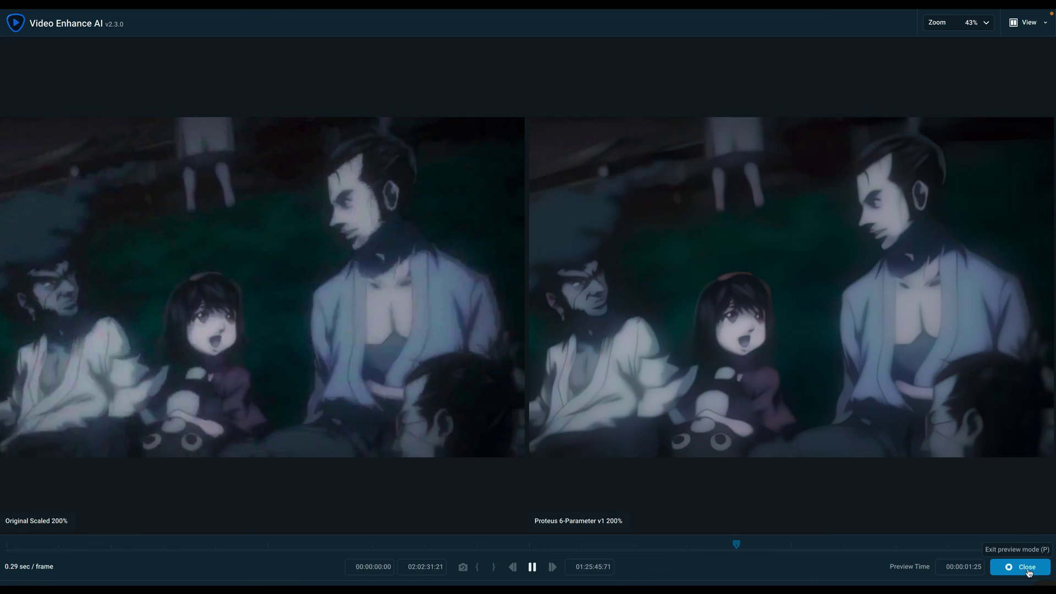
{"action": "left_click", "coordinate": [1028, 571]}
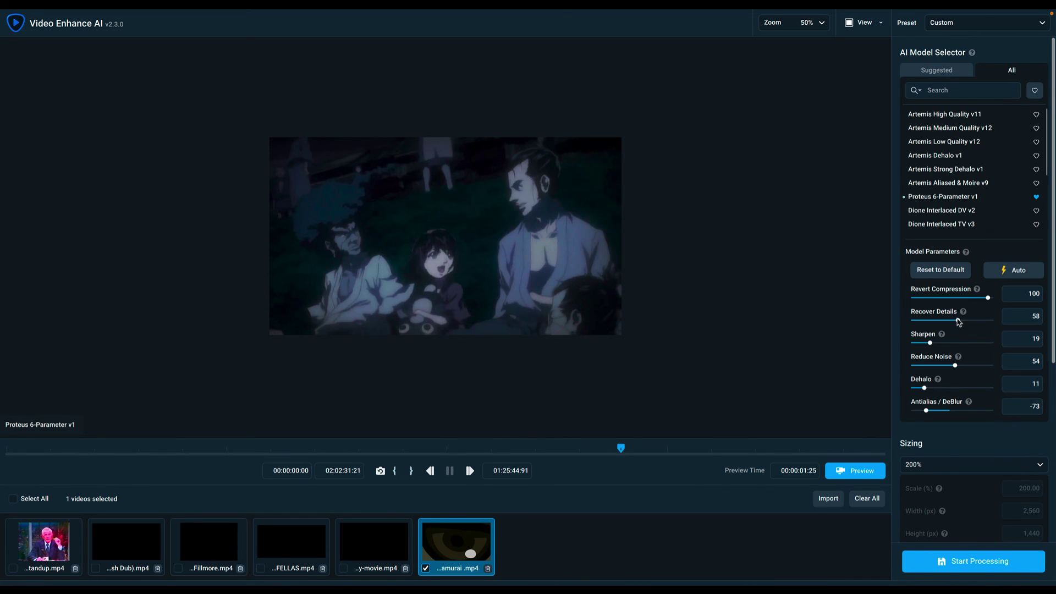
Preview the samurai clip with Recover Details at 58, compare it with the original, and exit the preview.
{"action": "left_click", "coordinate": [883, 469]}
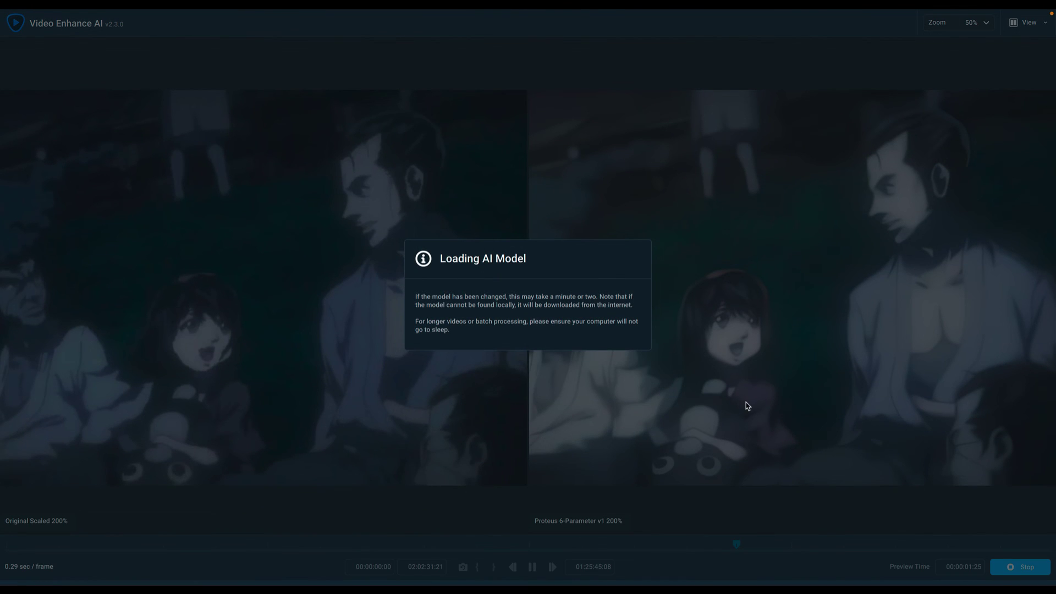
{"action": "scroll", "coordinate": [818, 416], "scroll_direction": "down", "scroll_amount": 2}
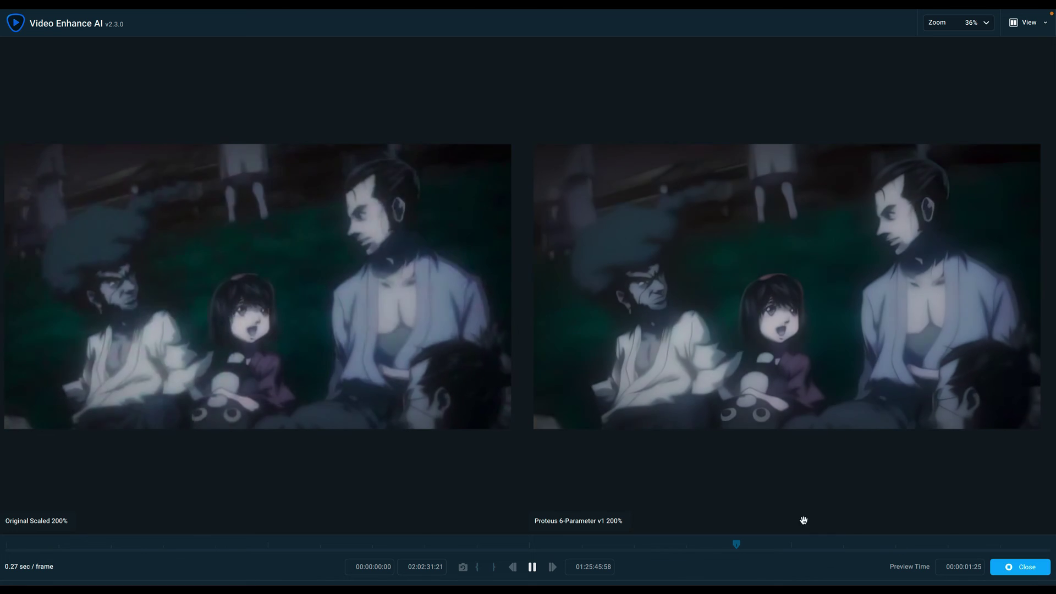
{"action": "left_click", "coordinate": [1019, 571]}
{"action": "left_click", "coordinate": [1018, 571]}
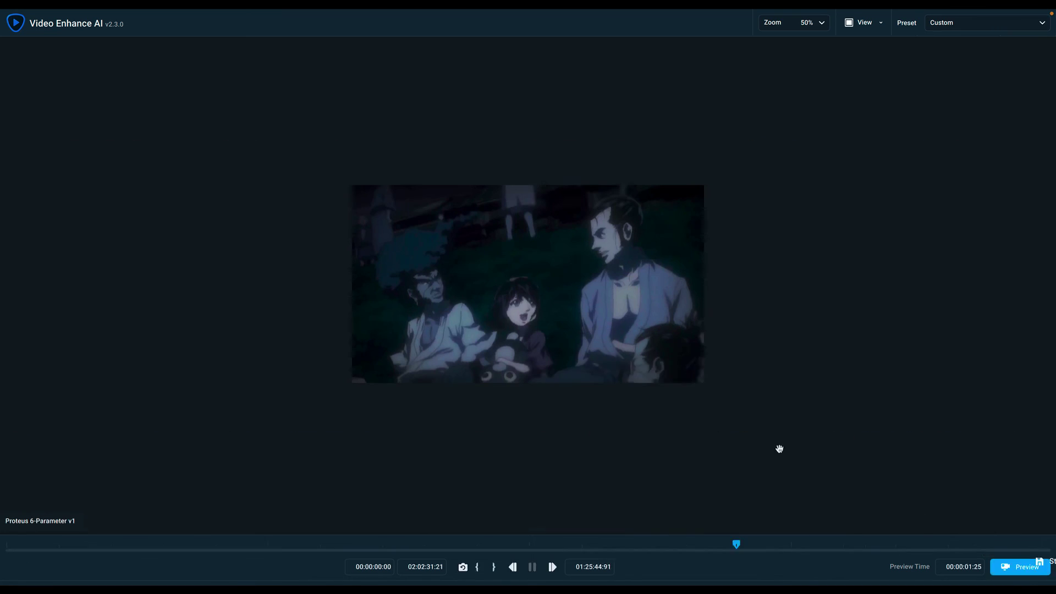